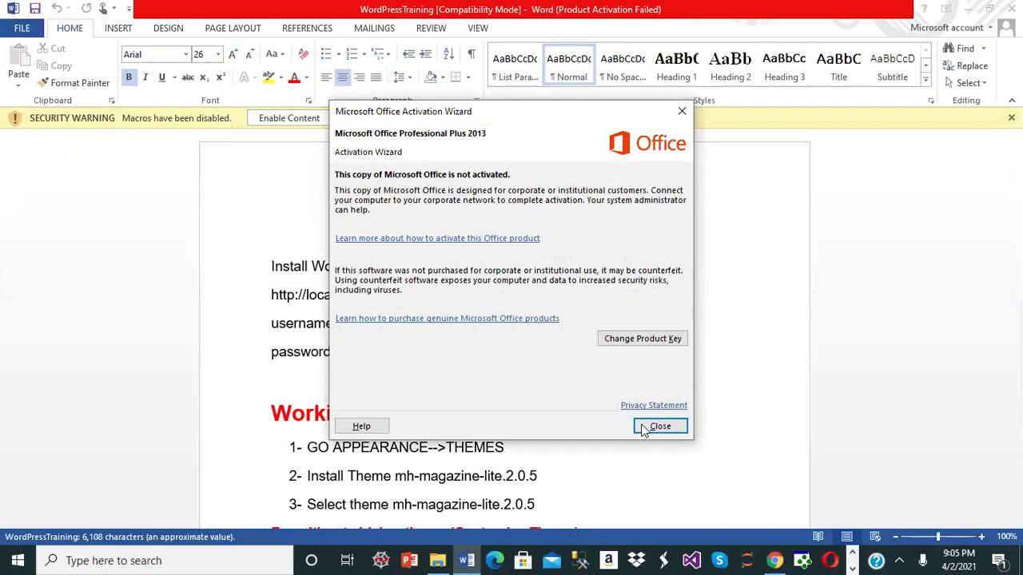
- Close the Microsoft Office Activation Wizard to reveal the WordPressTraining notes
click(669, 426)
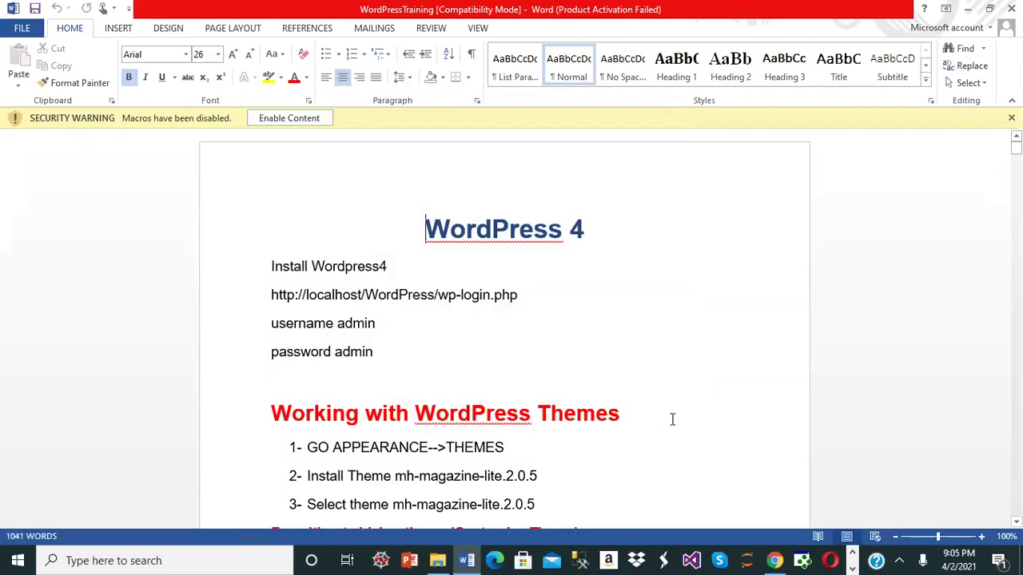
- Scroll from the WordPress 4 title to the Forum (bbPress 2.5.8) and Contact Form notes on page 7
scroll(919, 408, down, 5)
scroll(505, 320, down, 20)
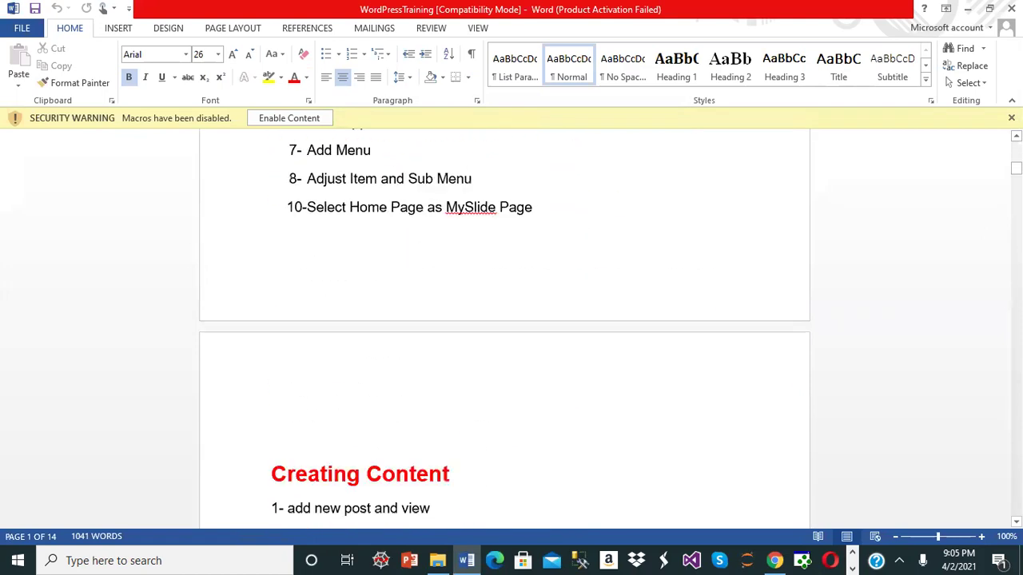
scroll(504, 320, down, 15)
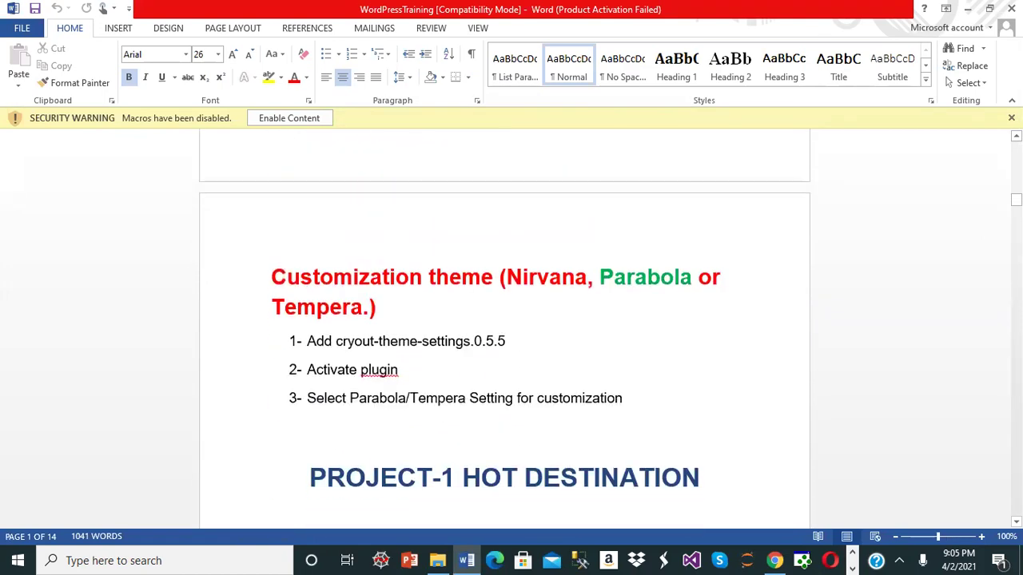
scroll(504, 327, down, 18)
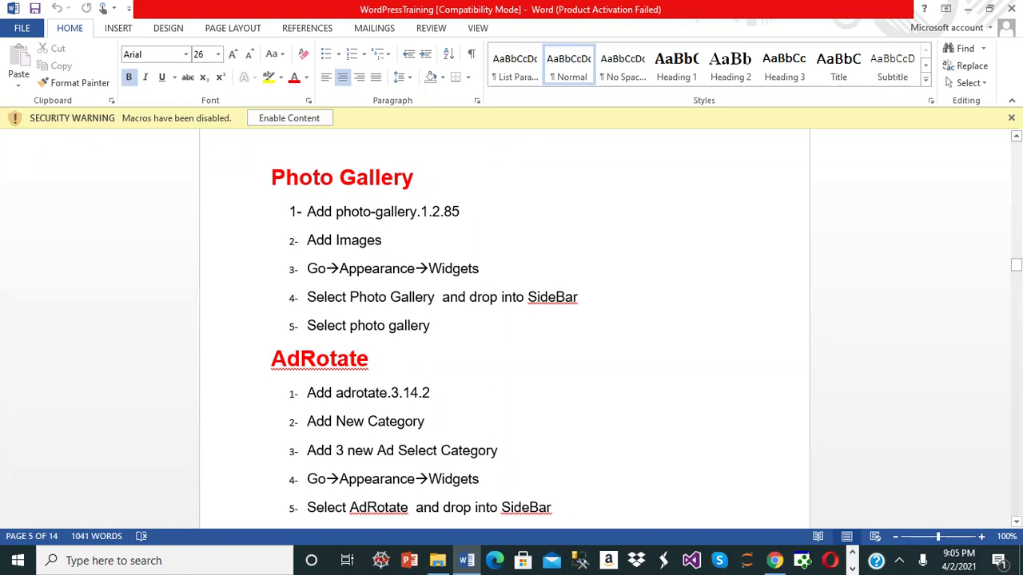
scroll(504, 328, down, 8)
scroll(504, 328, down, 15)
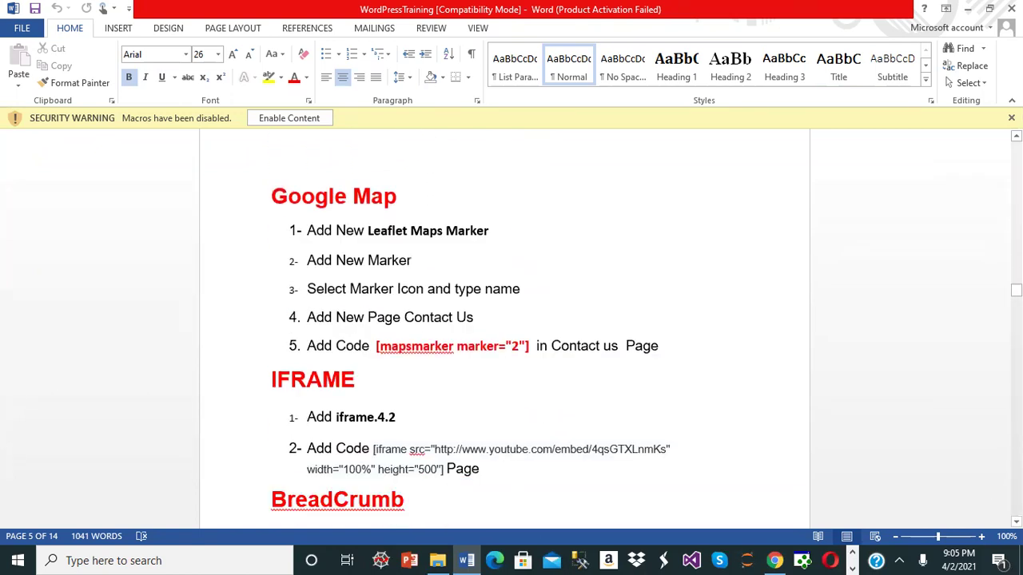
scroll(504, 328, down, 8)
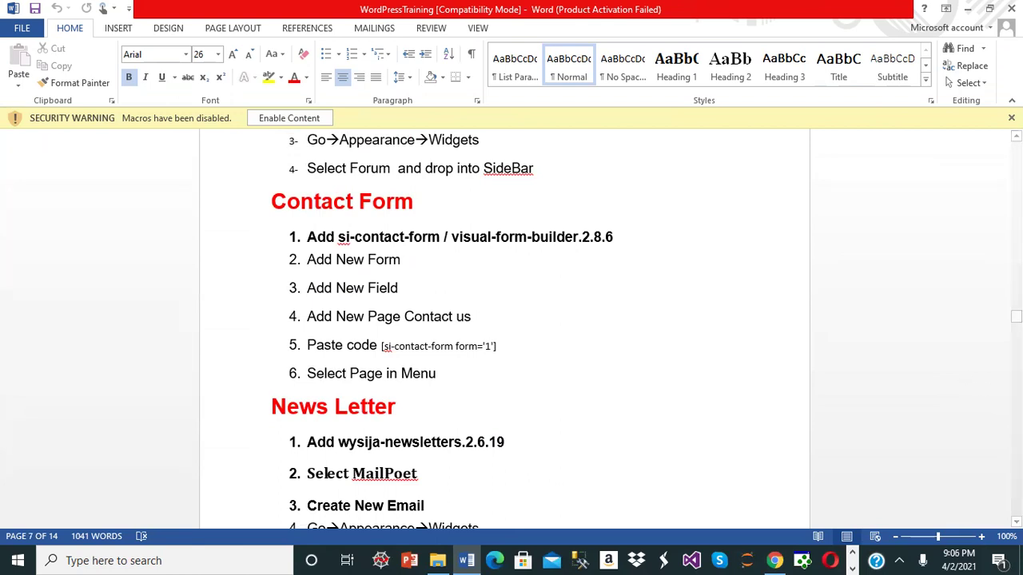
scroll(504, 327, up, 4)
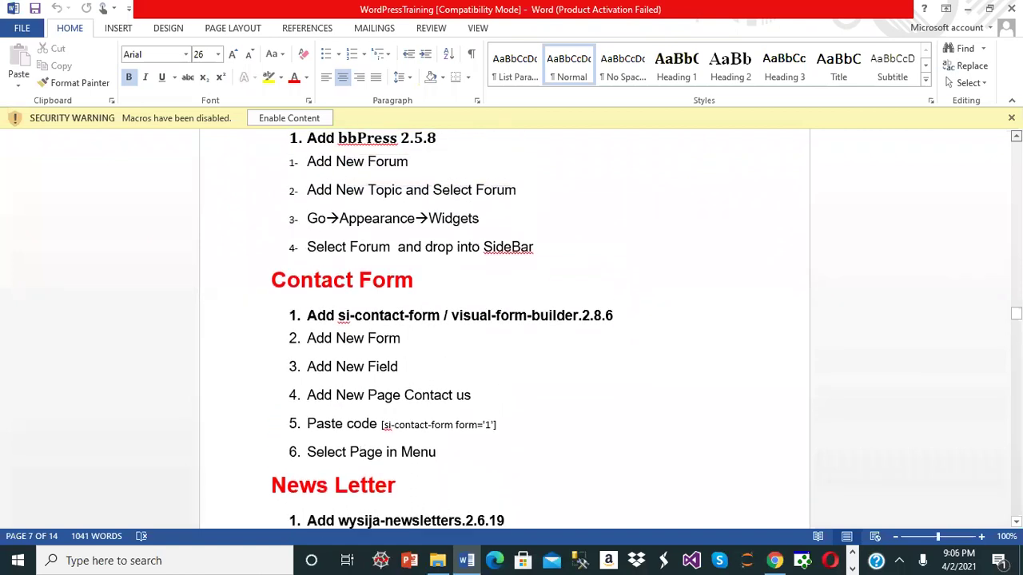
scroll(504, 328, up, 1)
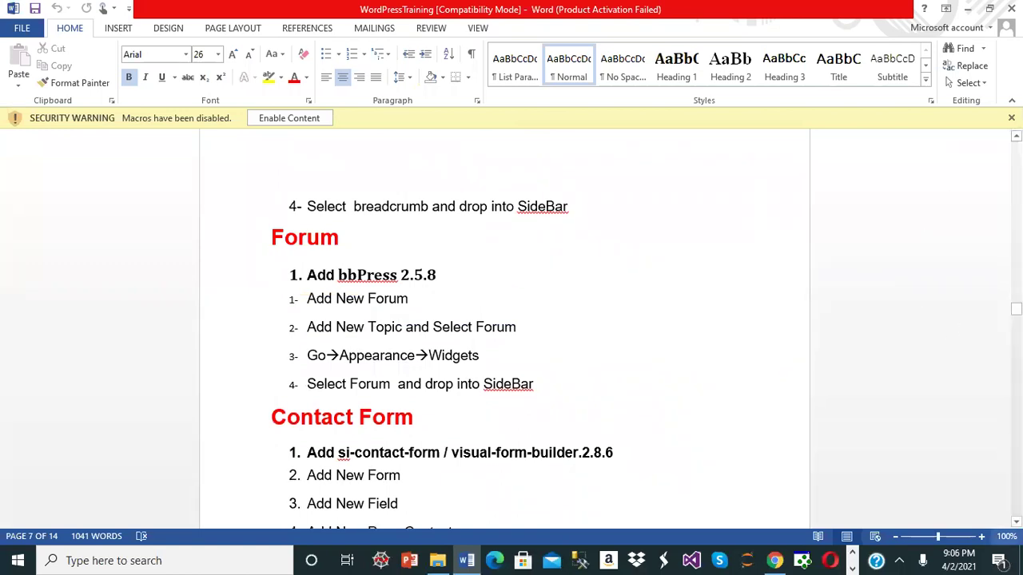
- Read down to the Remove the Header Image section on page 14, then exit Word
scroll(504, 328, down, 5)
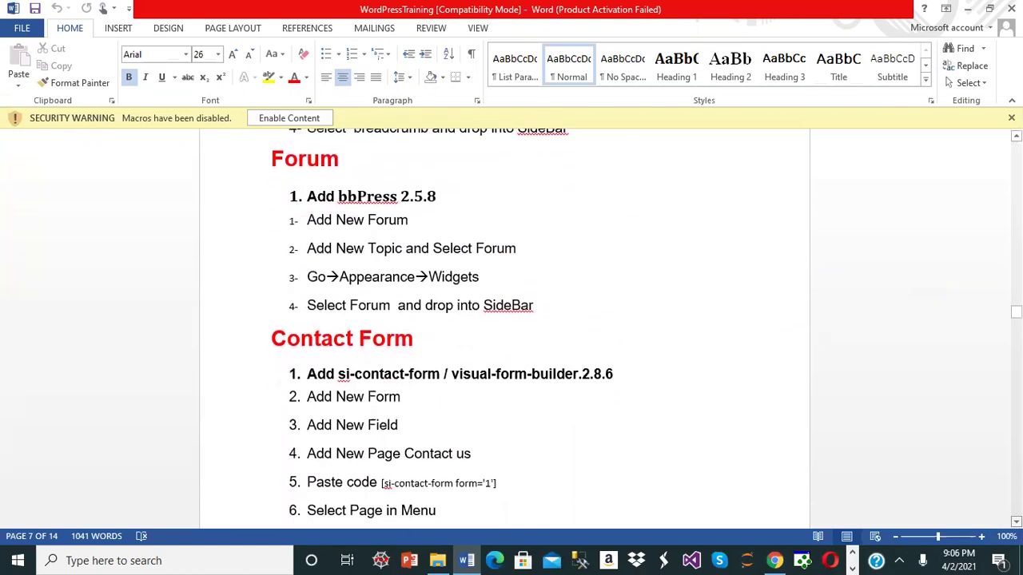
scroll(503, 327, down, 3)
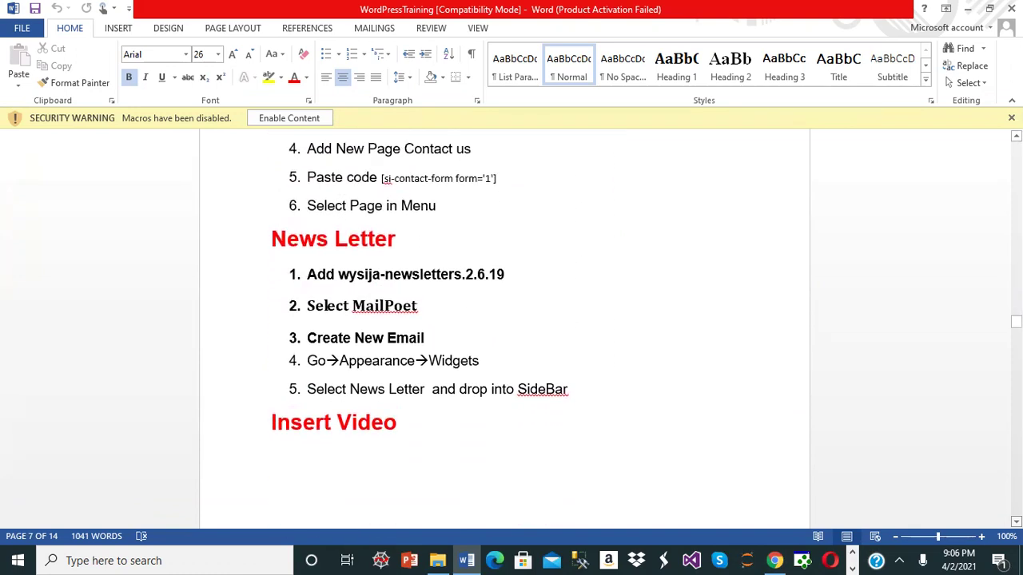
scroll(504, 328, down, 6)
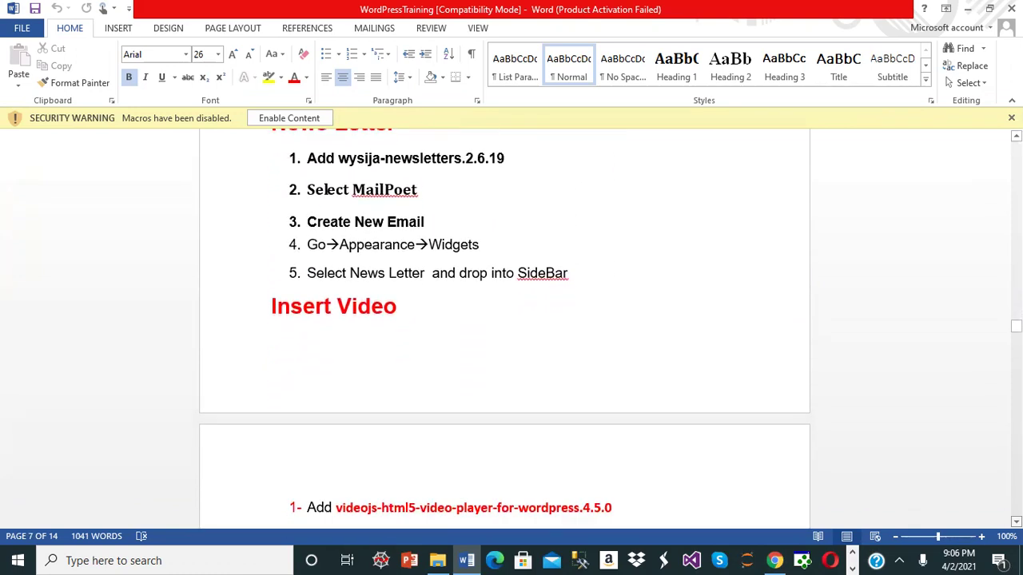
scroll(504, 327, down, 3)
scroll(504, 328, down, 1)
scroll(504, 328, down, 9)
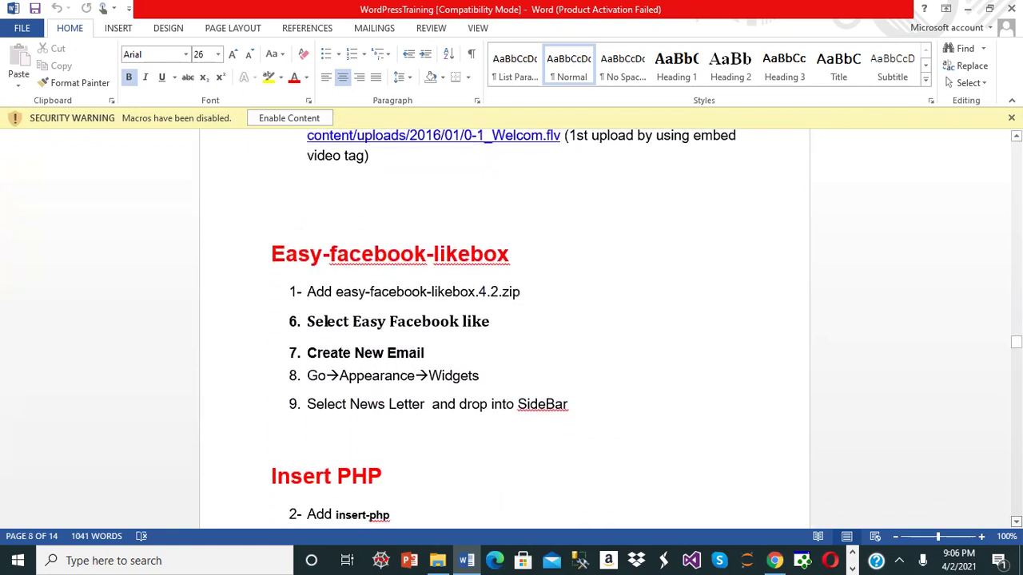
scroll(326, 133, down, 1)
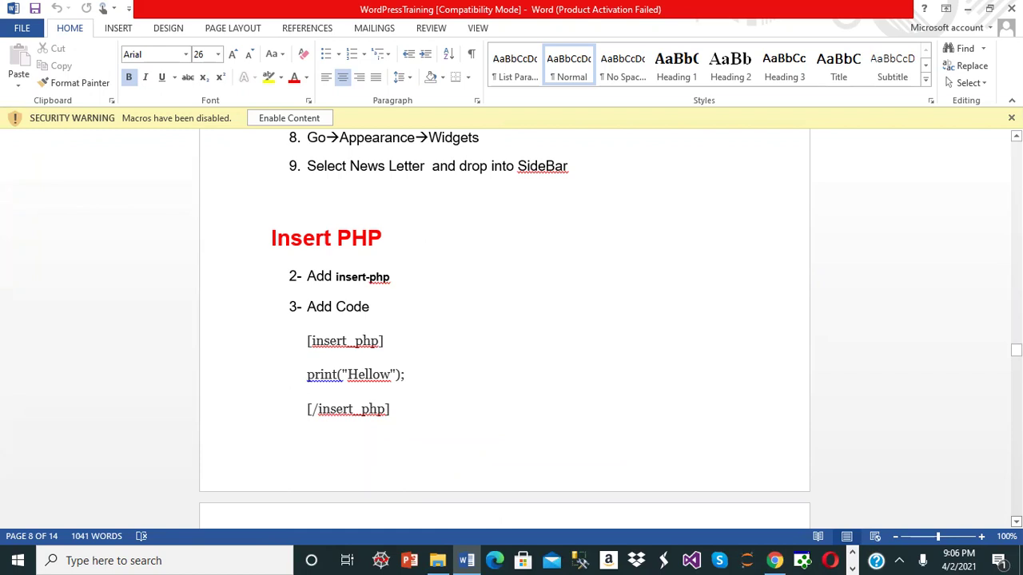
scroll(504, 316, down, 5)
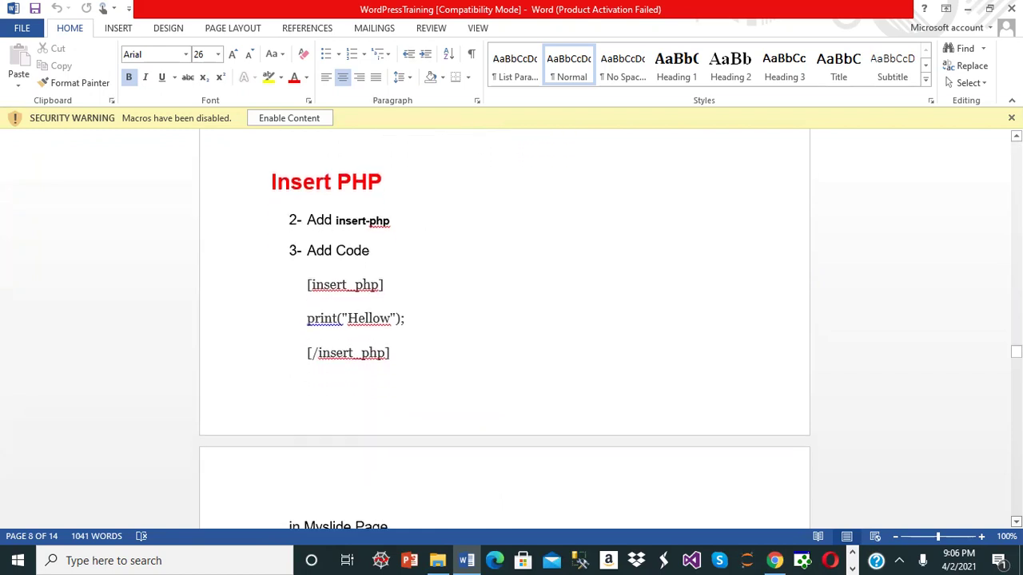
scroll(504, 327, down, 4)
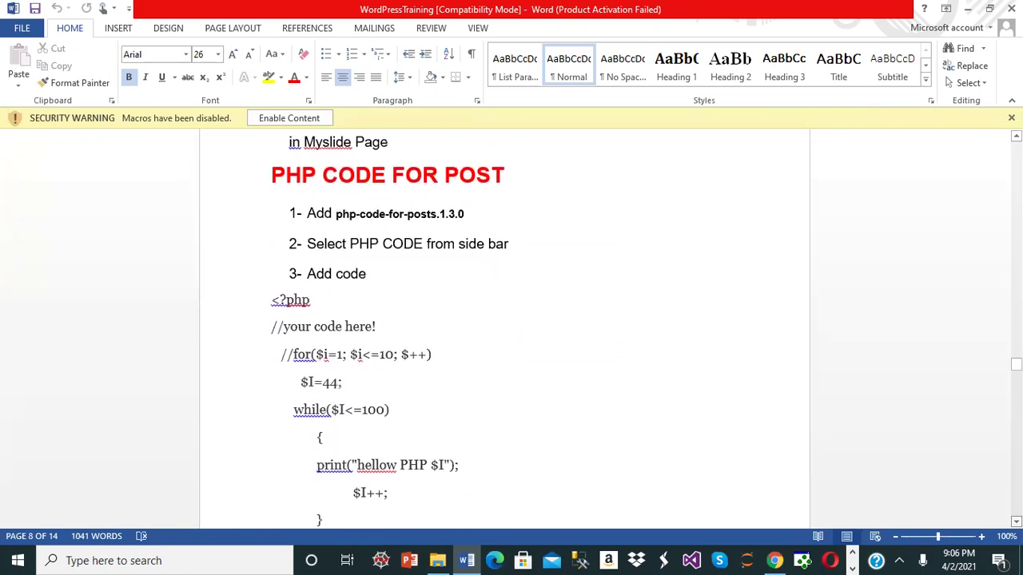
scroll(504, 322, down, 20)
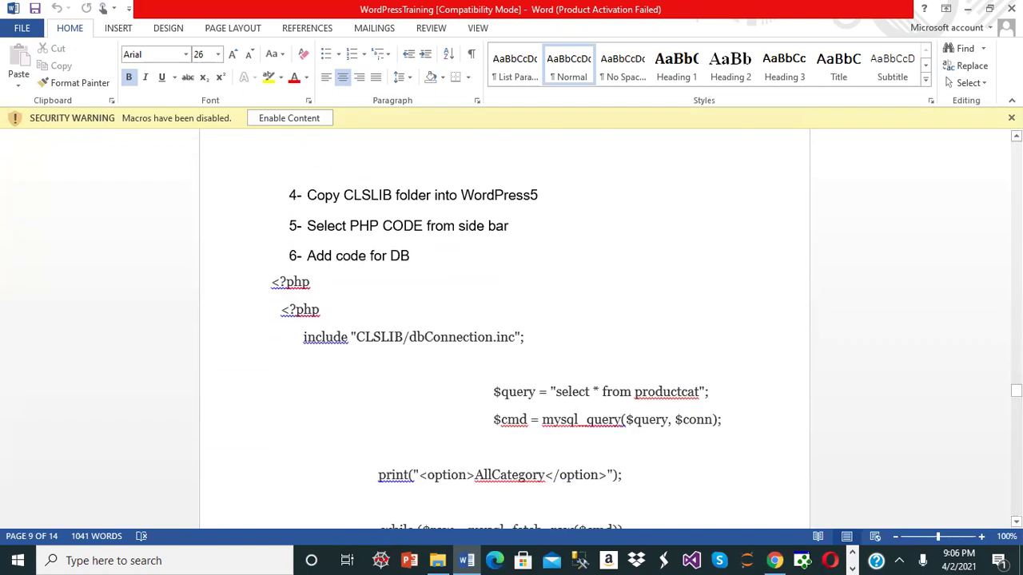
scroll(504, 323, down, 20)
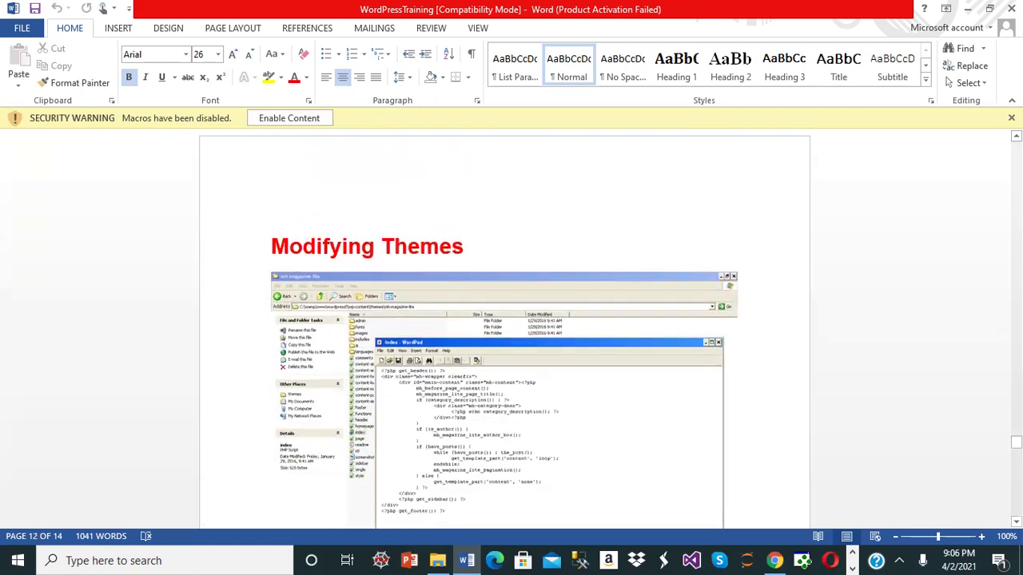
scroll(504, 322, down, 1)
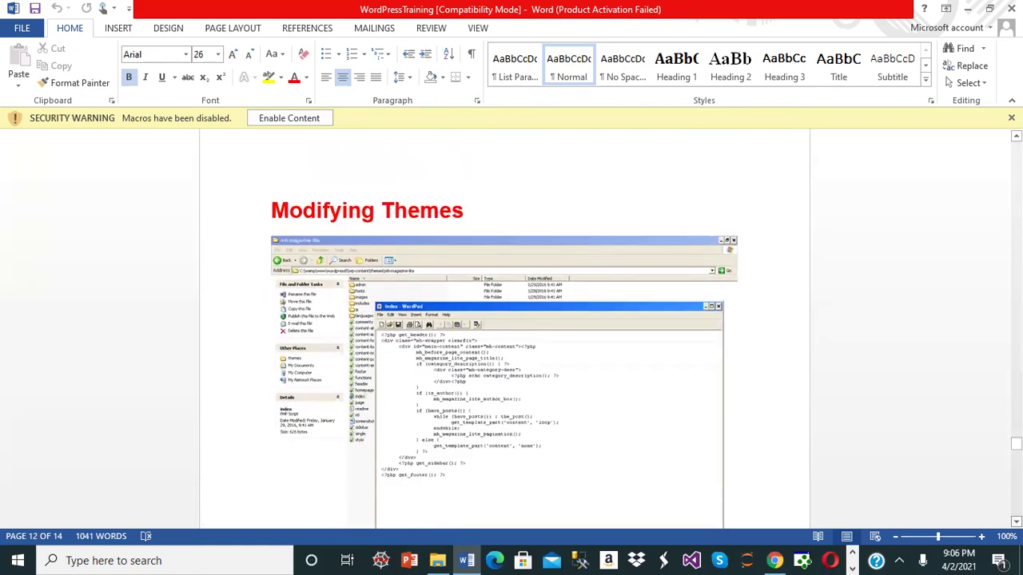
scroll(504, 322, down, 2)
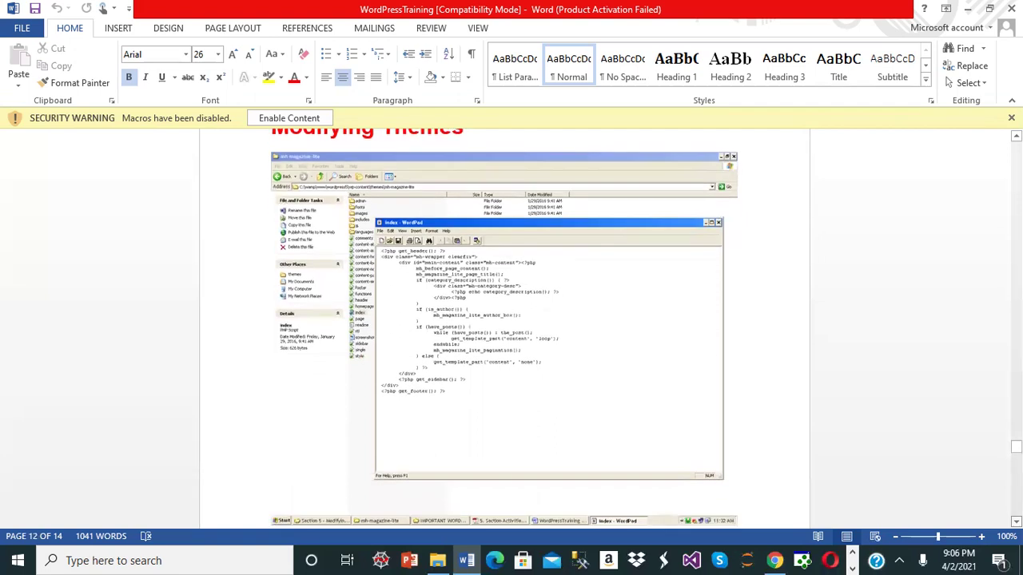
scroll(504, 322, down, 15)
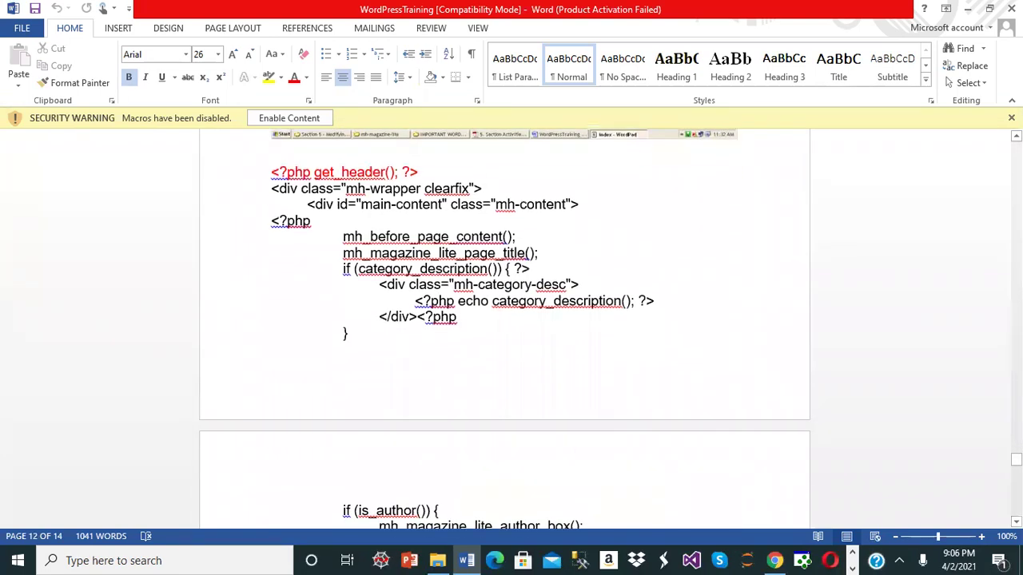
scroll(505, 322, down, 12)
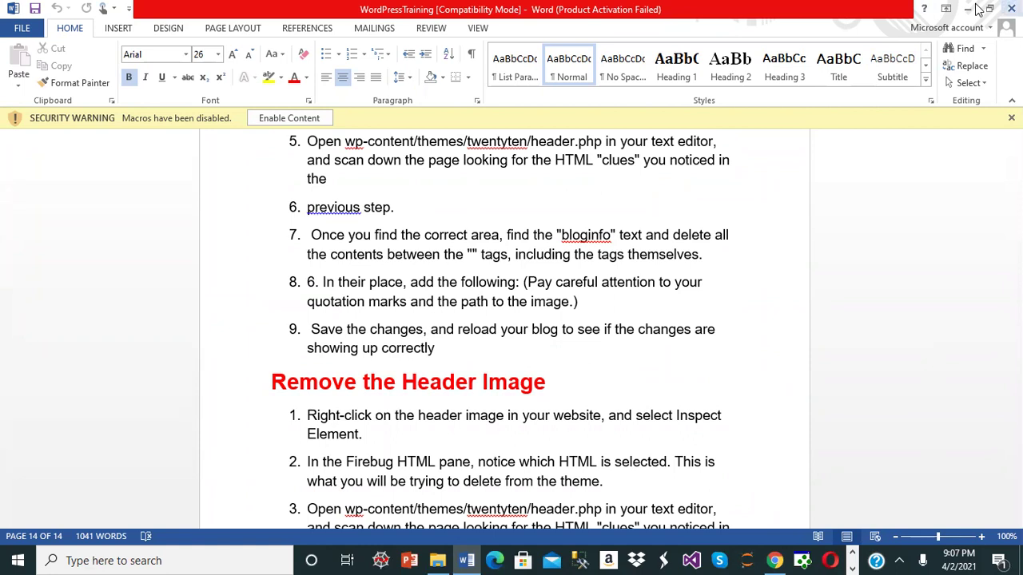
click(1011, 8)
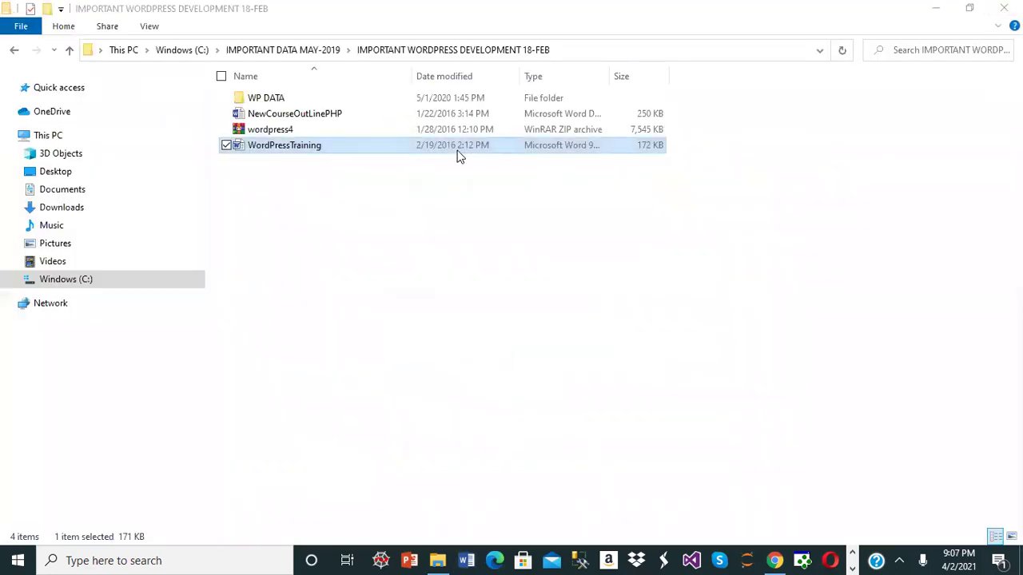
- Open WP DATA > HOT-DEST-IMAGES and look through the places folder
click(308, 137)
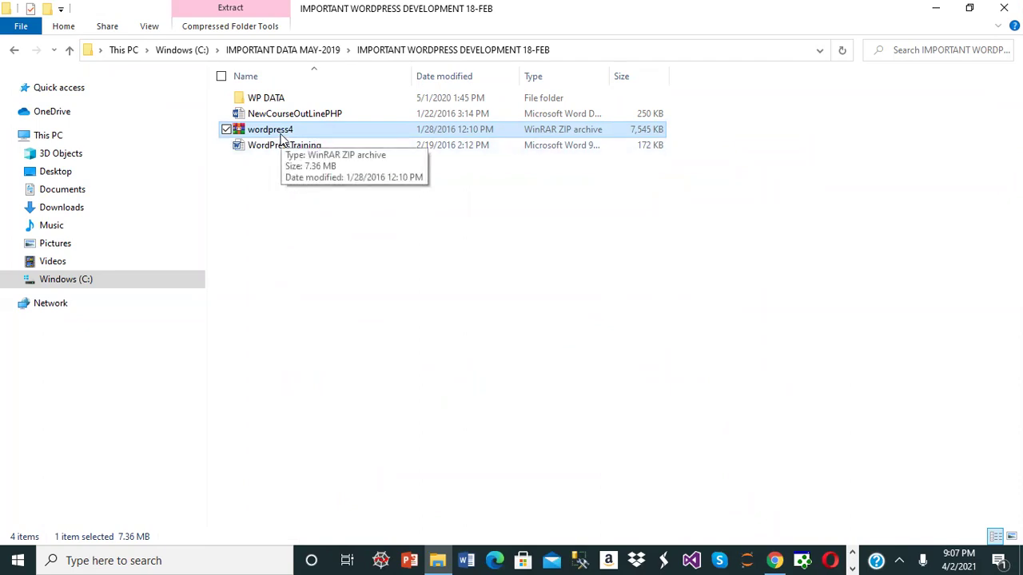
double_click(284, 102)
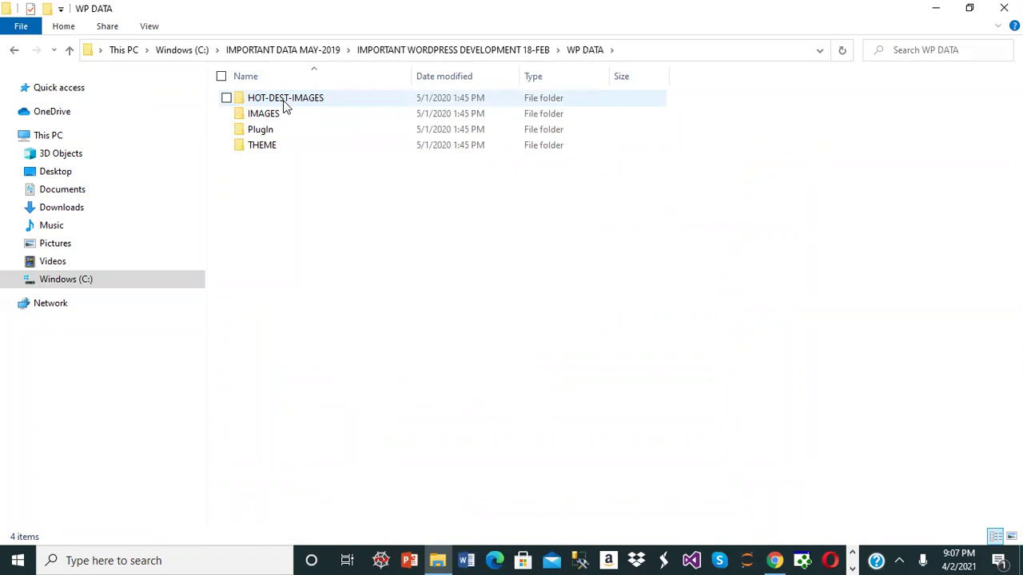
double_click(284, 103)
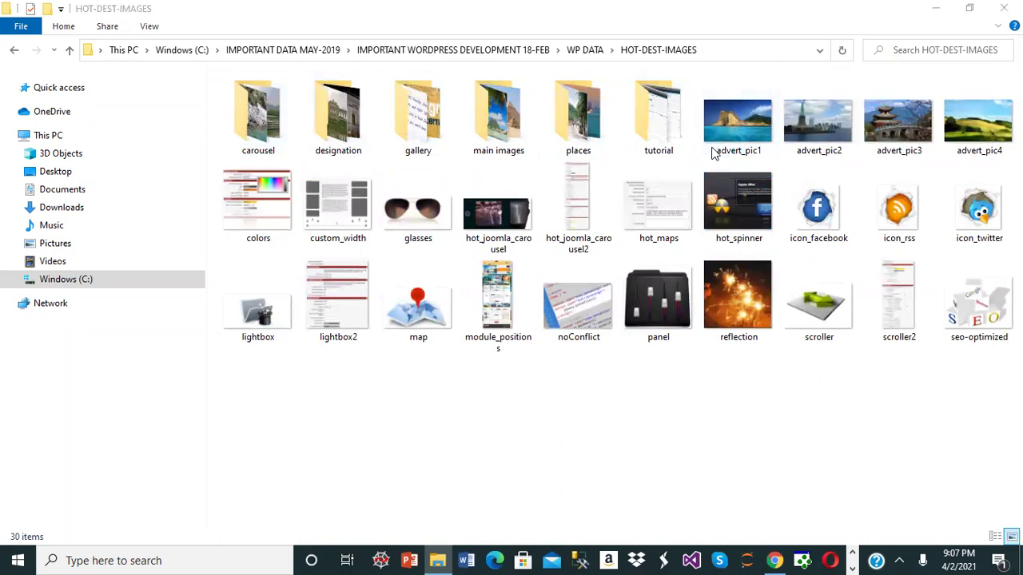
double_click(570, 134)
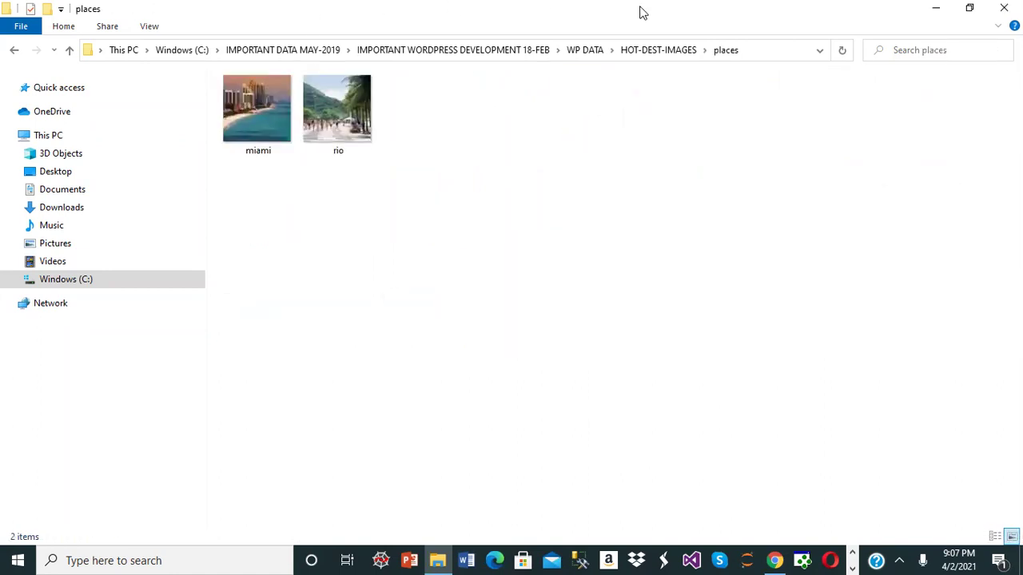
key(alt+Up)
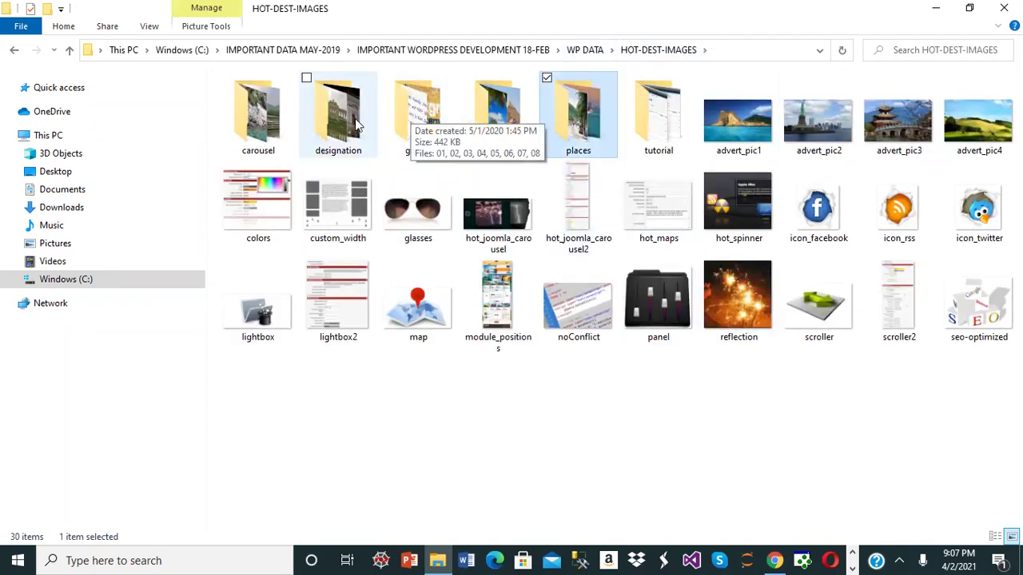
- Look through the carousel and designation image folders, then return to WP DATA
click(266, 115)
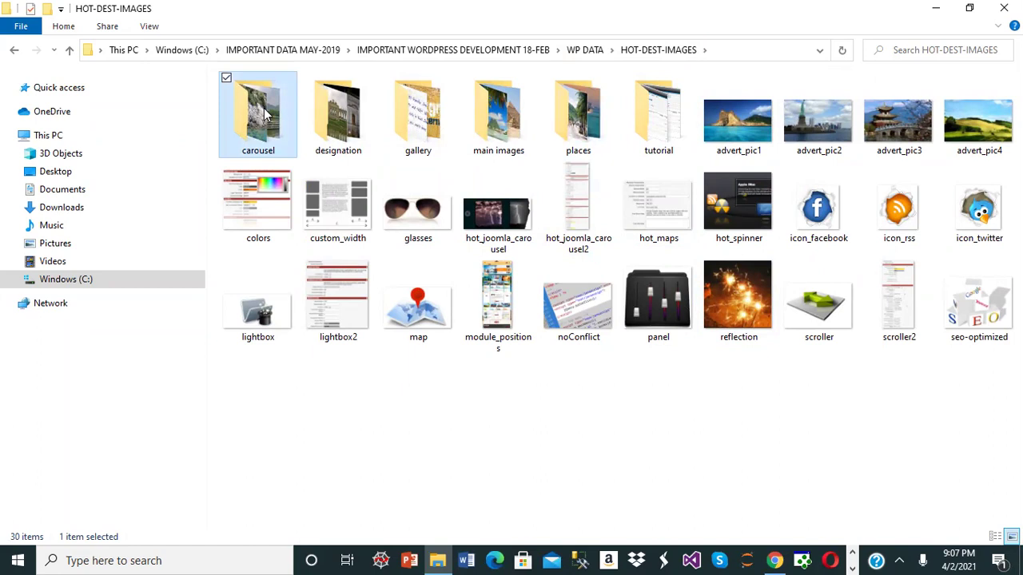
double_click(266, 115)
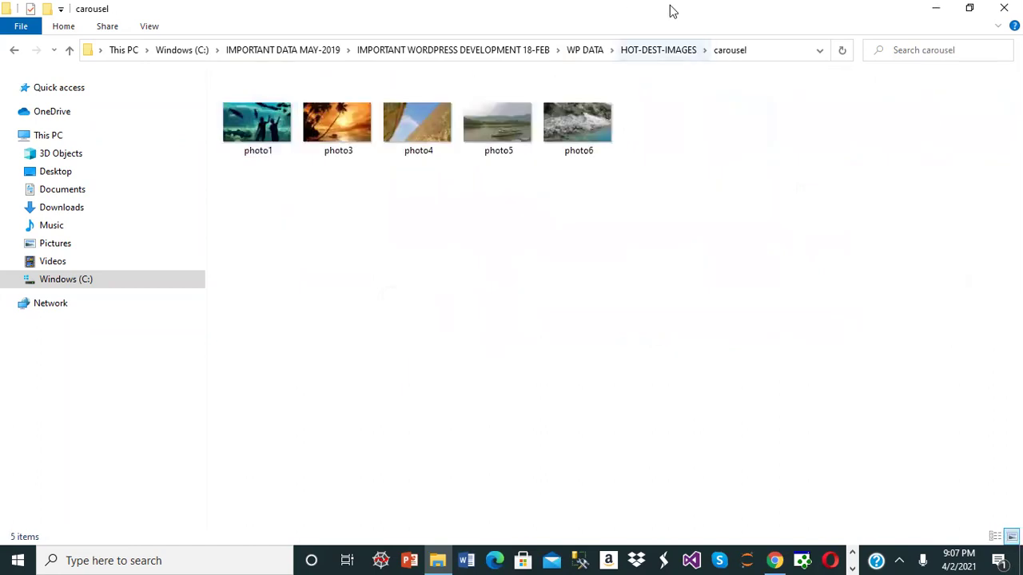
key(alt+Up)
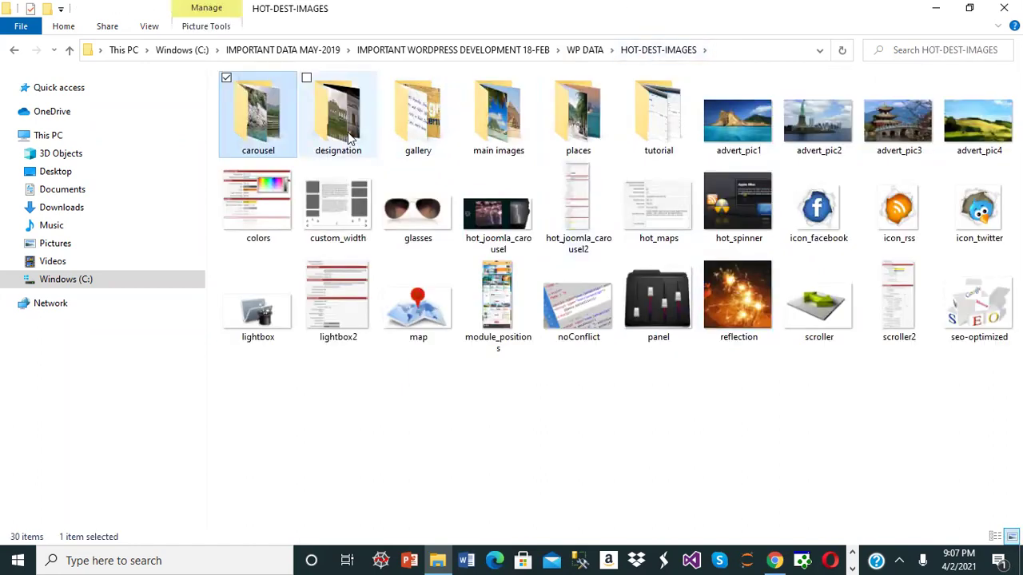
double_click(348, 132)
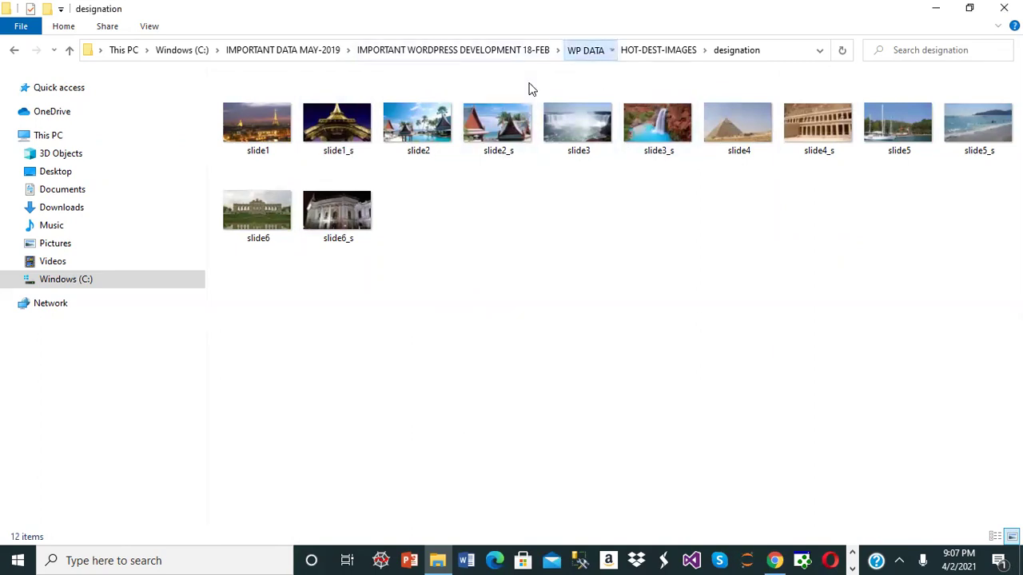
click(585, 50)
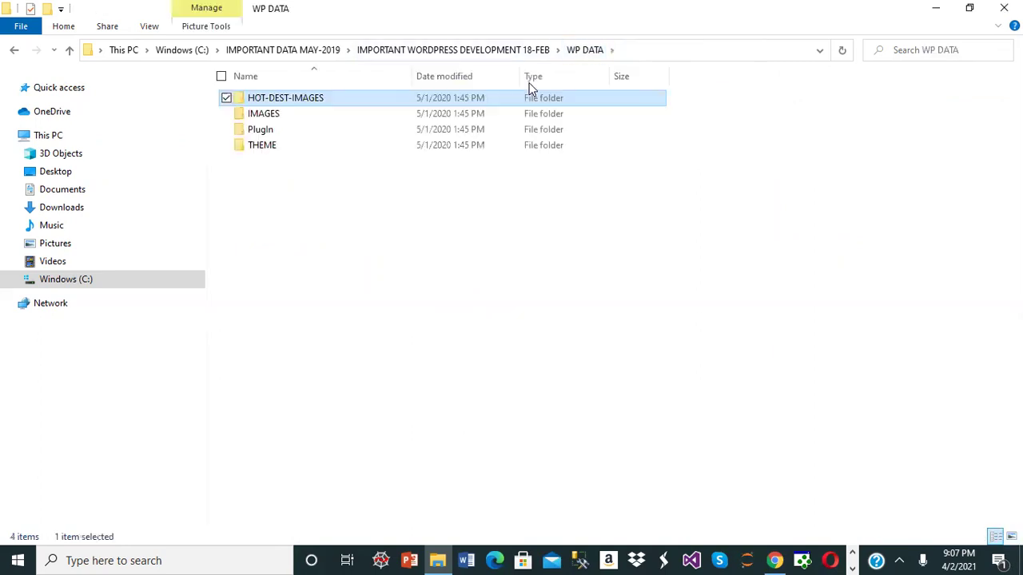
- Browse the PlugIn and THEME archives, then select wordpress4 in IMPORTANT WORDPRESS DEVELOPMENT 18-FEB
double_click(379, 135)
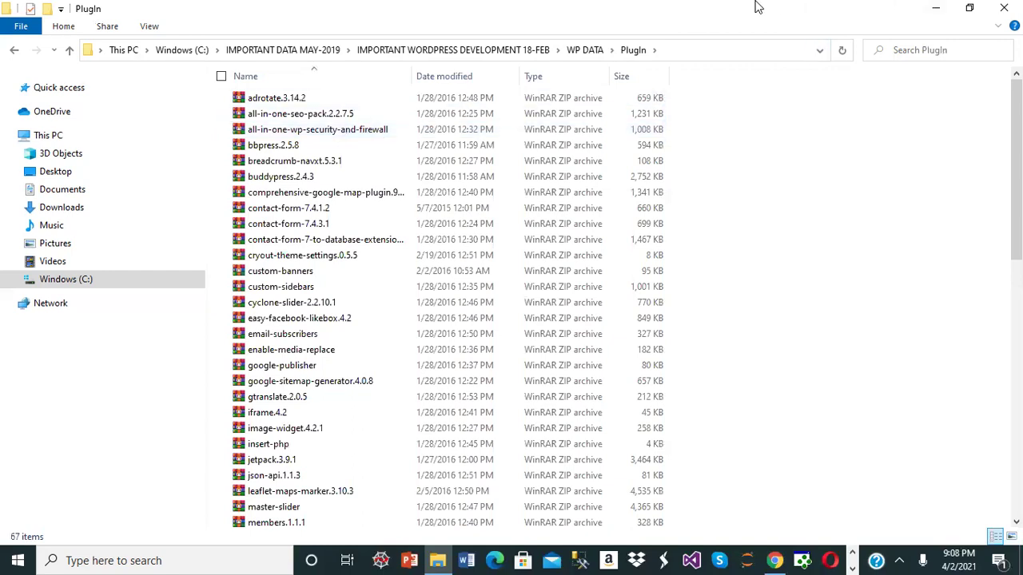
key(alt+Up)
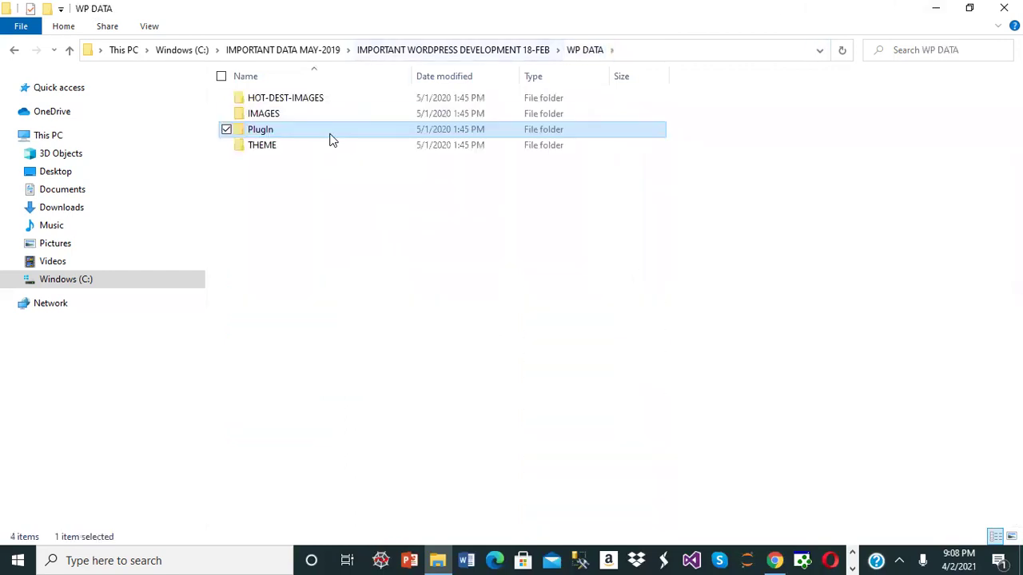
double_click(315, 146)
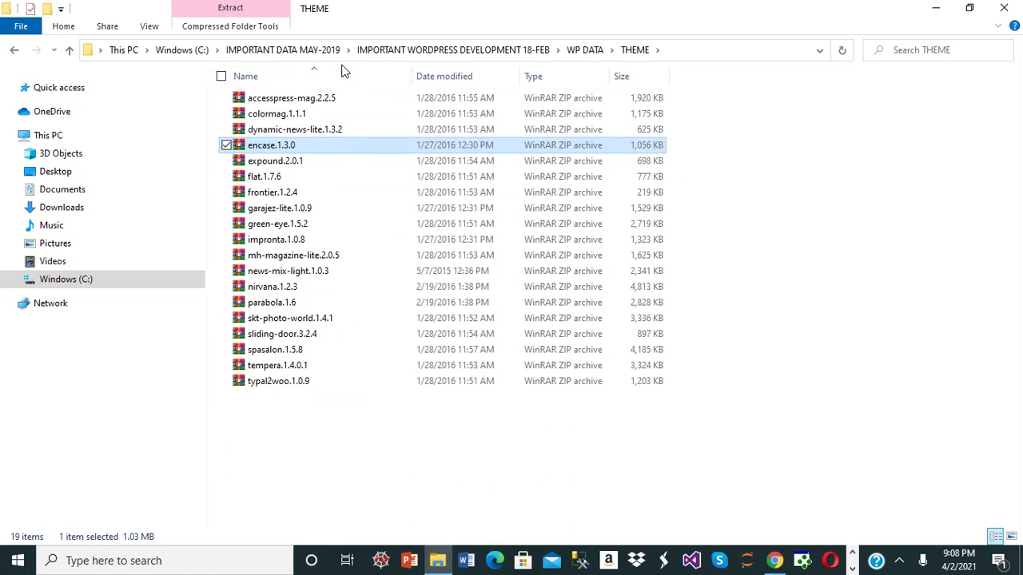
click(585, 49)
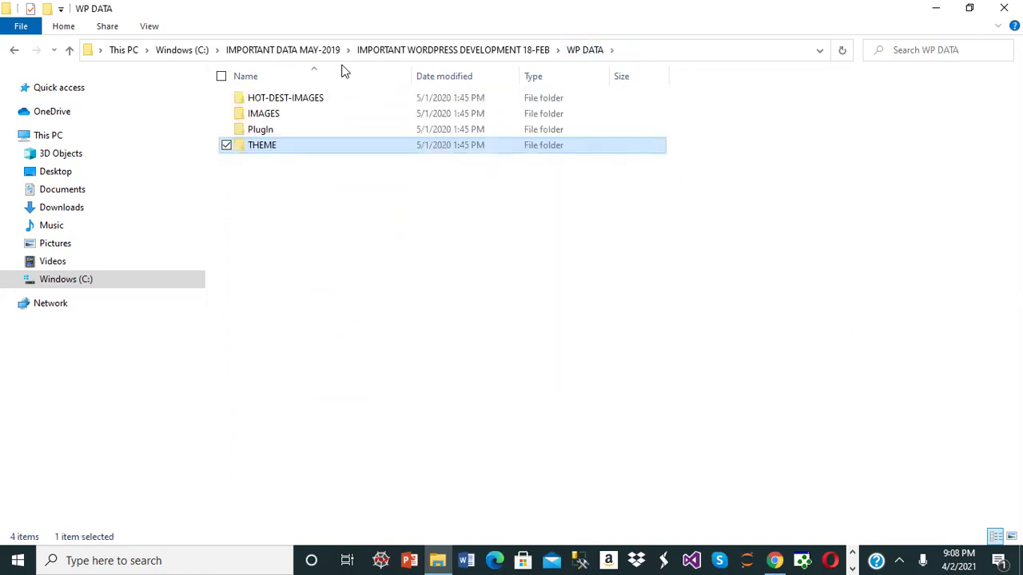
key(alt+Up)
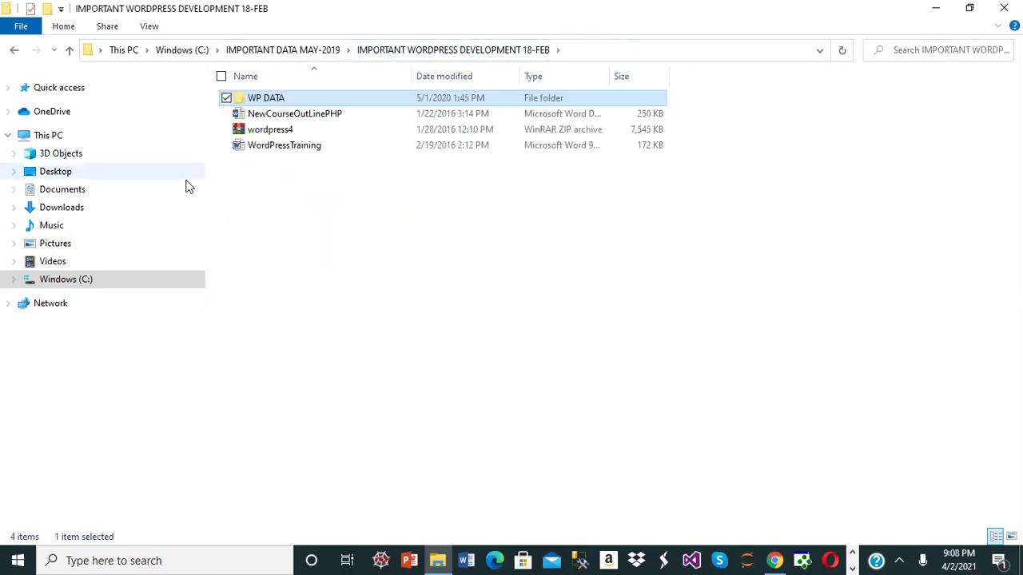
click(283, 132)
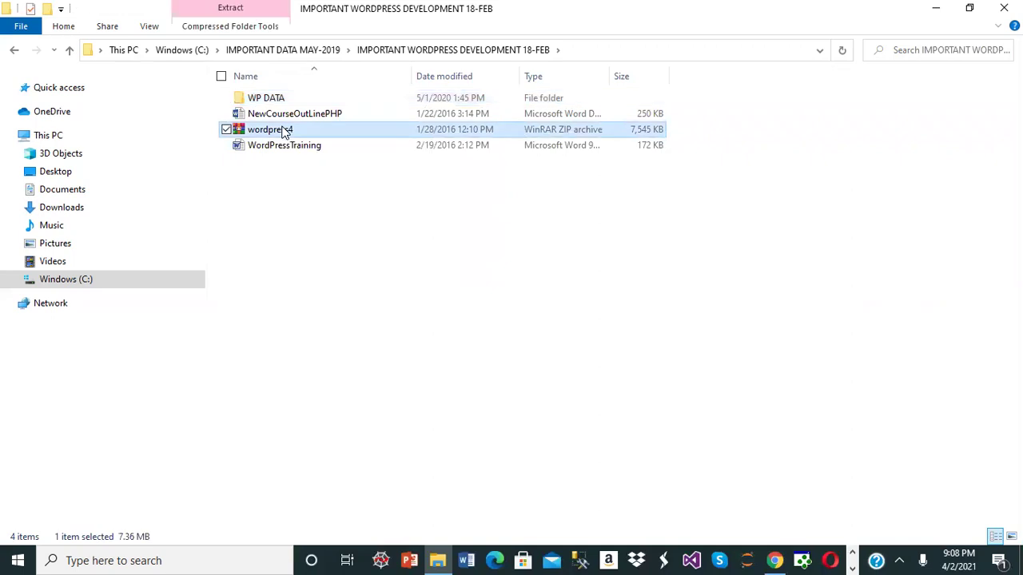
- Duplicate the wordpress4 archive and rename the copy to hotDestPak
key(ctrl+c)
key(ctrl+v)
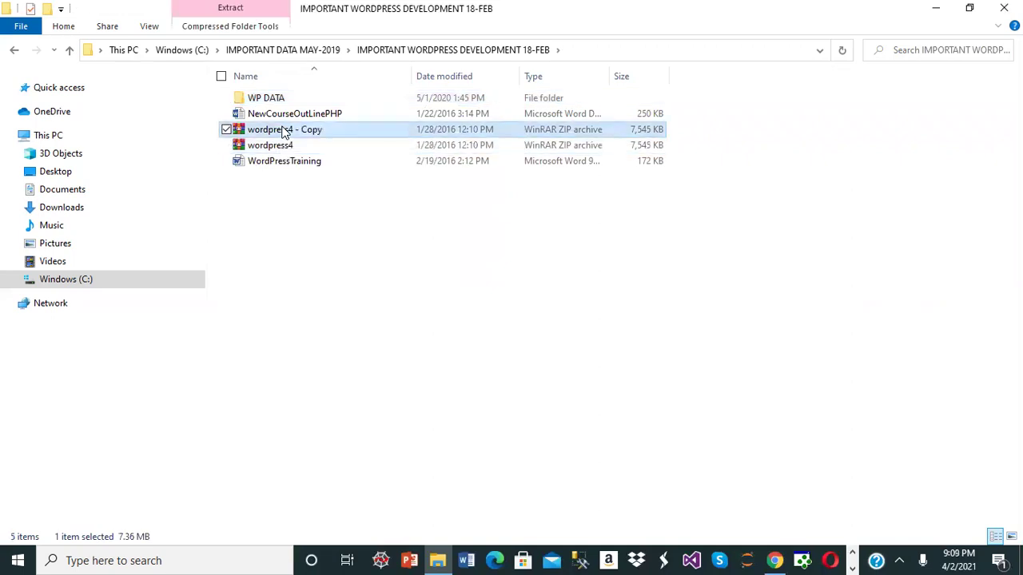
key(F2)
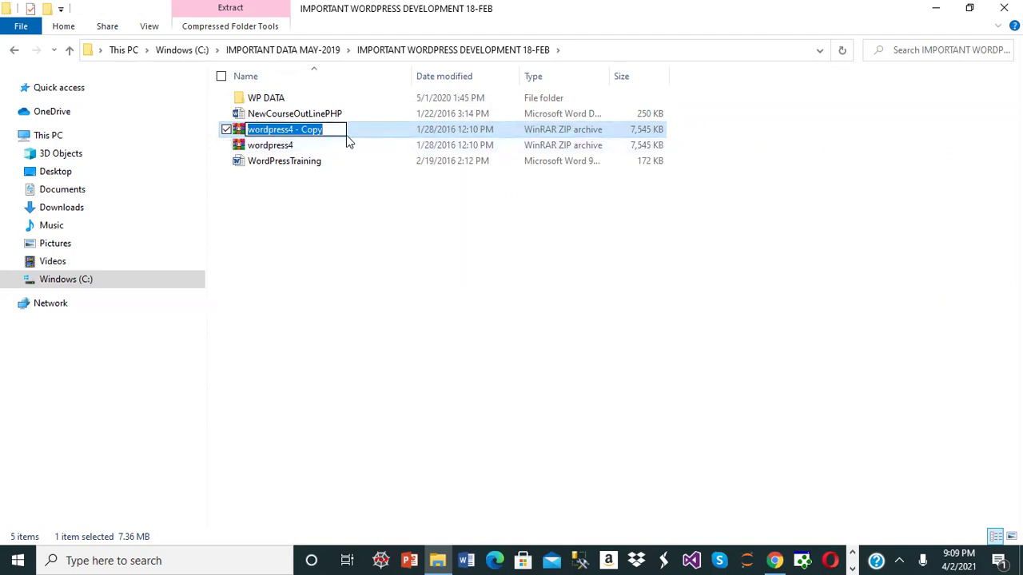
click(339, 129)
key(BackSpace)
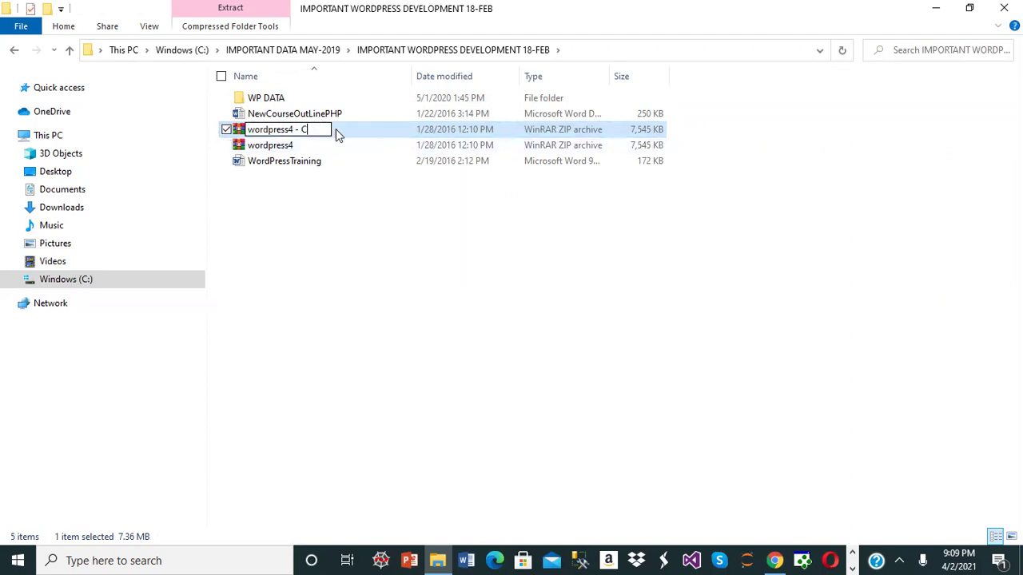
key(BackSpace)
key(BackSpace)
key(BackSpace)
key(BackSpace)
key(BackSpace)
key(BackSpace)
key(BackSpace)
key(BackSpace)
key(BackSpace)
key(BackSpace)
key(BackSpace)
key(BackSpace)
key(BackSpace)
key(BackSpace)
text(h)
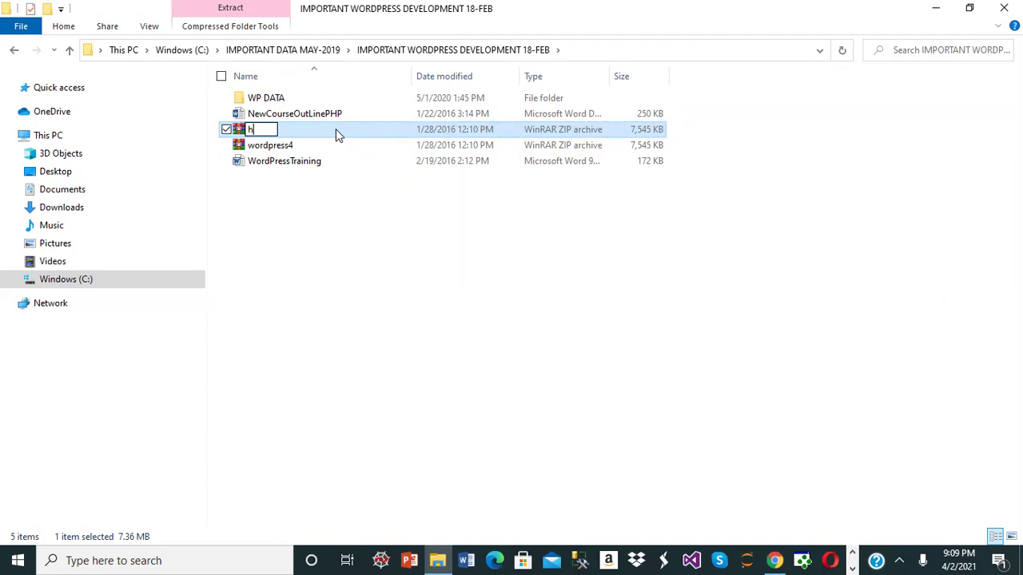
text(otDestPak)
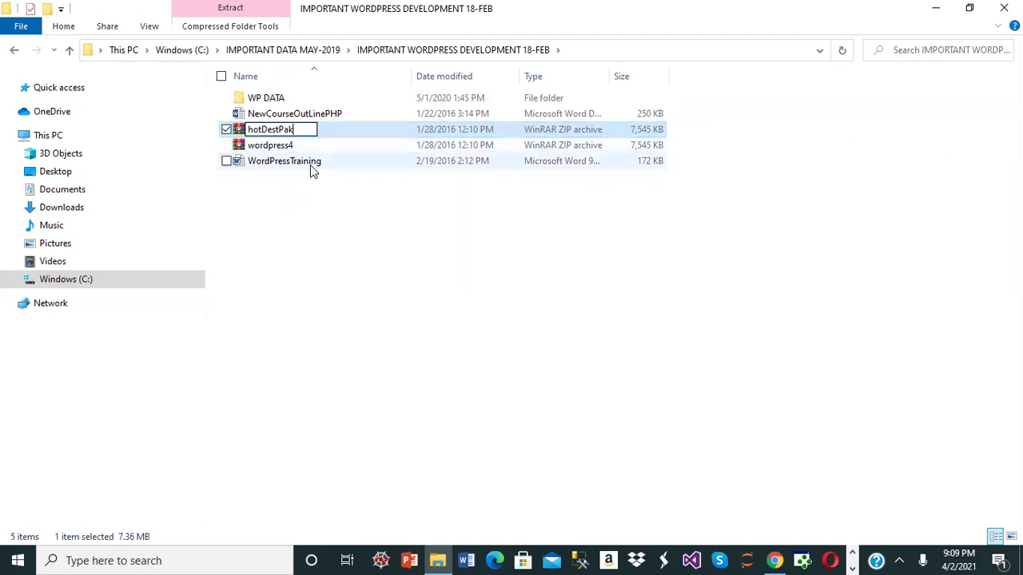
click(315, 192)
click(278, 117)
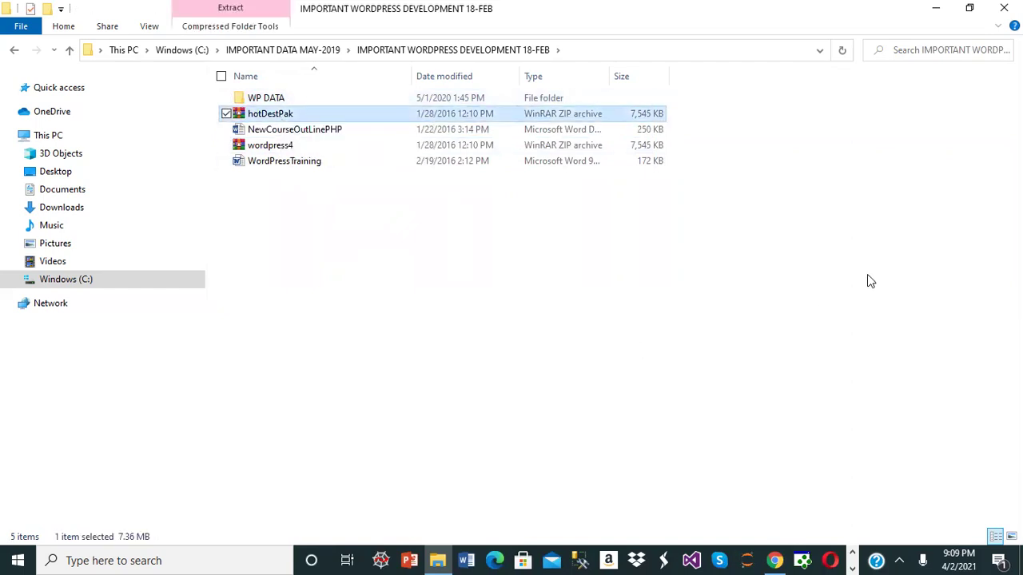
click(899, 561)
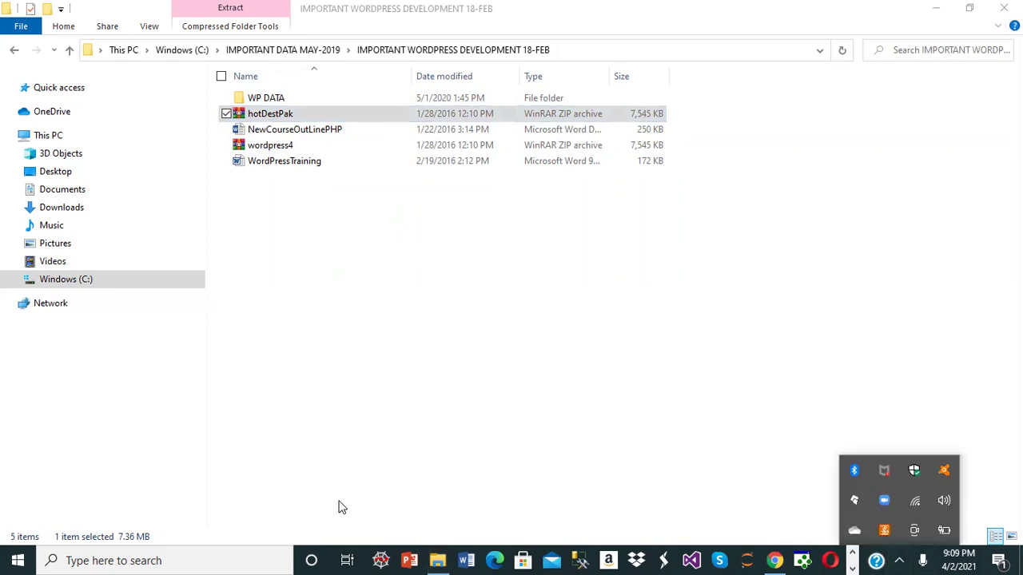
- Launch Wampserver64 from Windows search
click(147, 558)
text(wa)
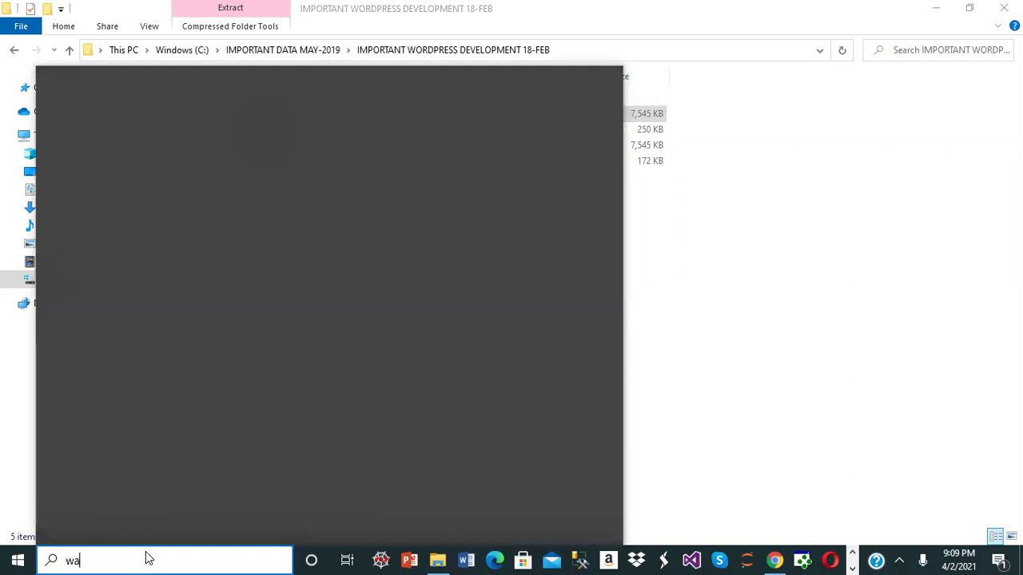
text(mp)
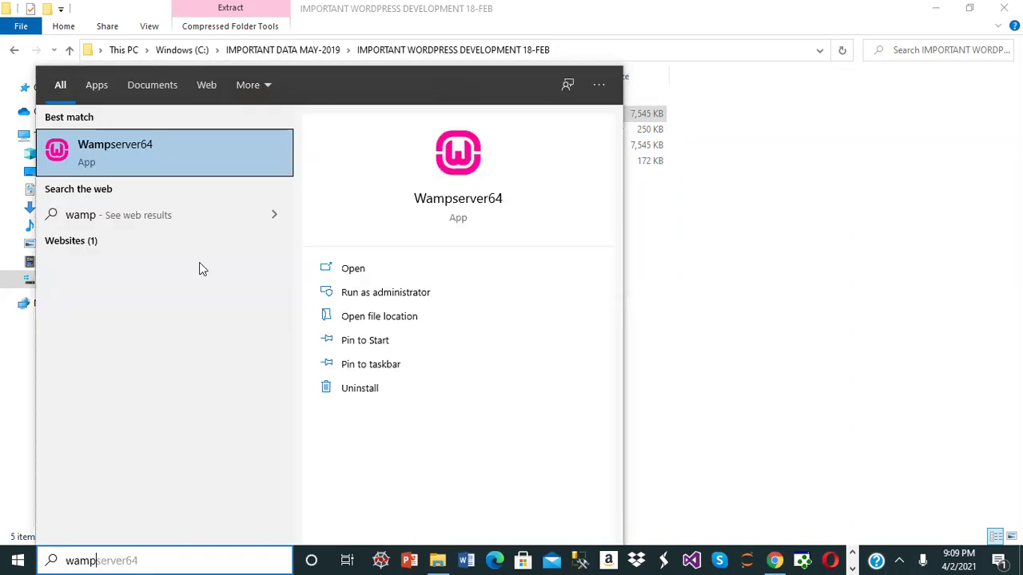
click(174, 149)
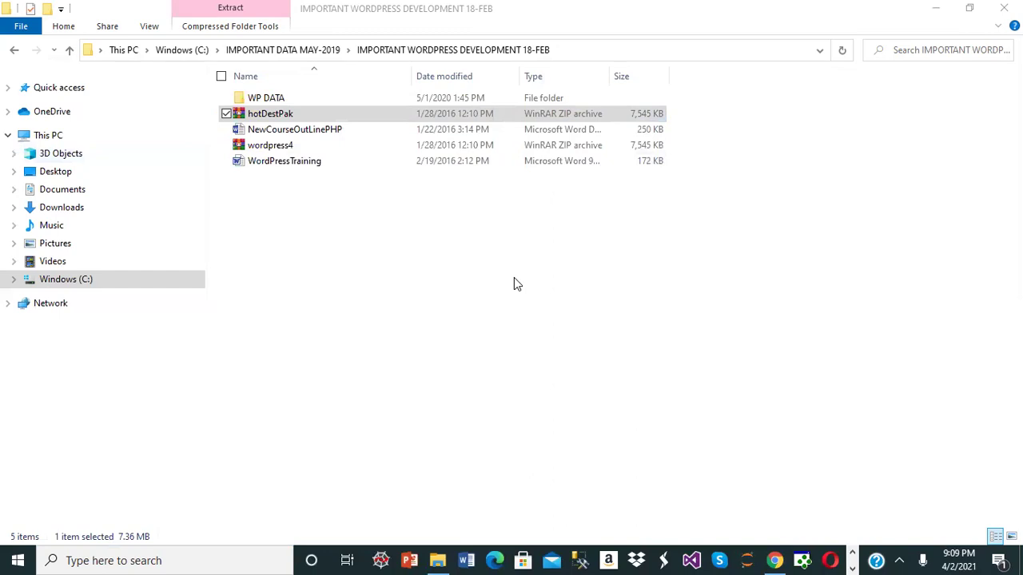
click(514, 284)
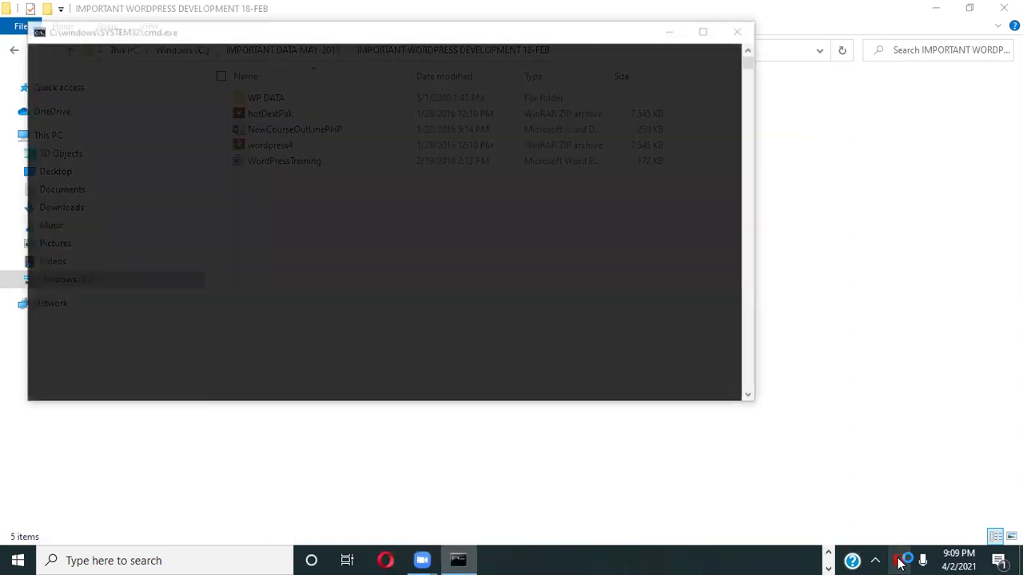
- Paste hotDestPak into the WAMP www directory and open it in WinRAR
click(901, 563)
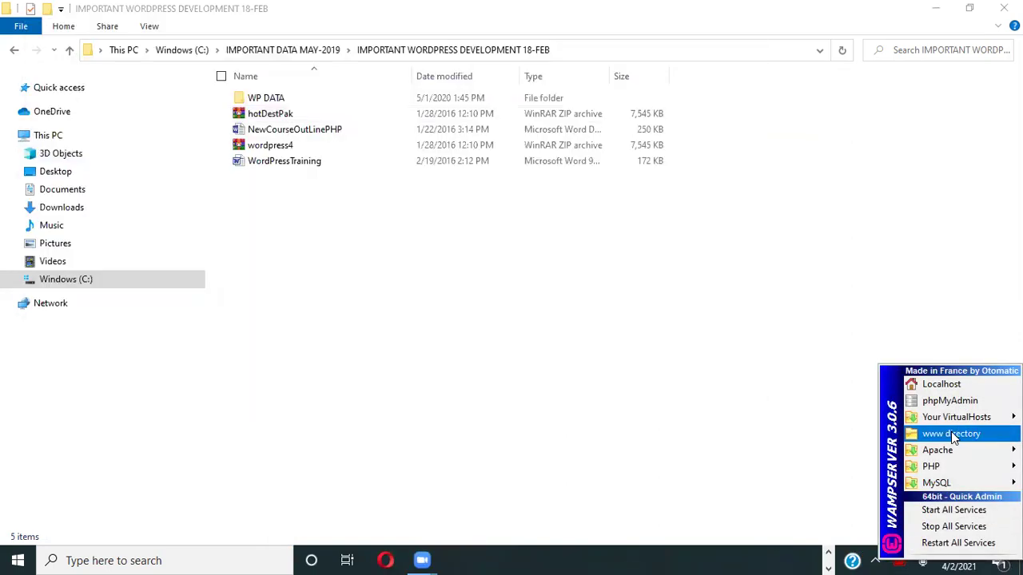
click(951, 433)
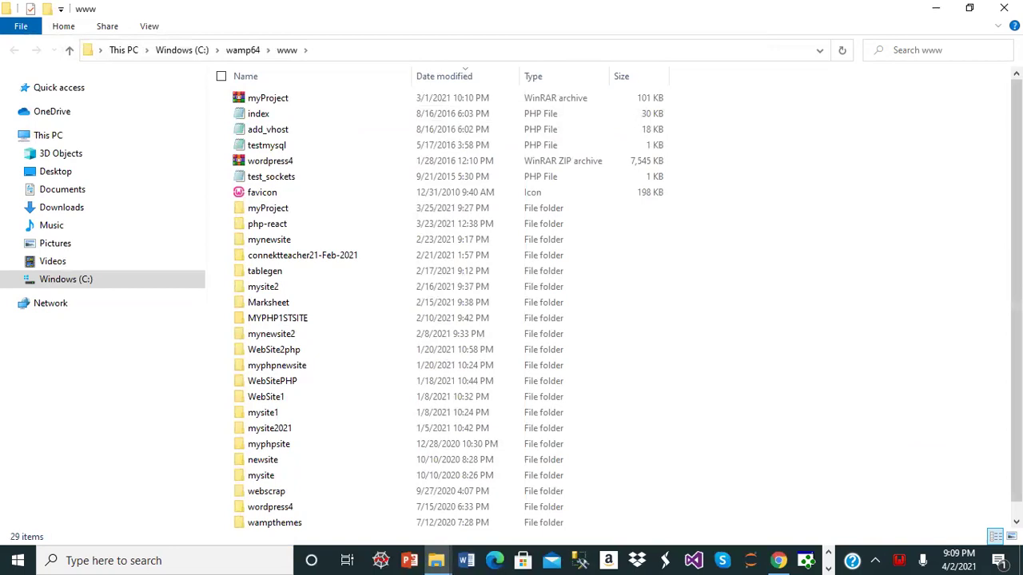
right_click(787, 263)
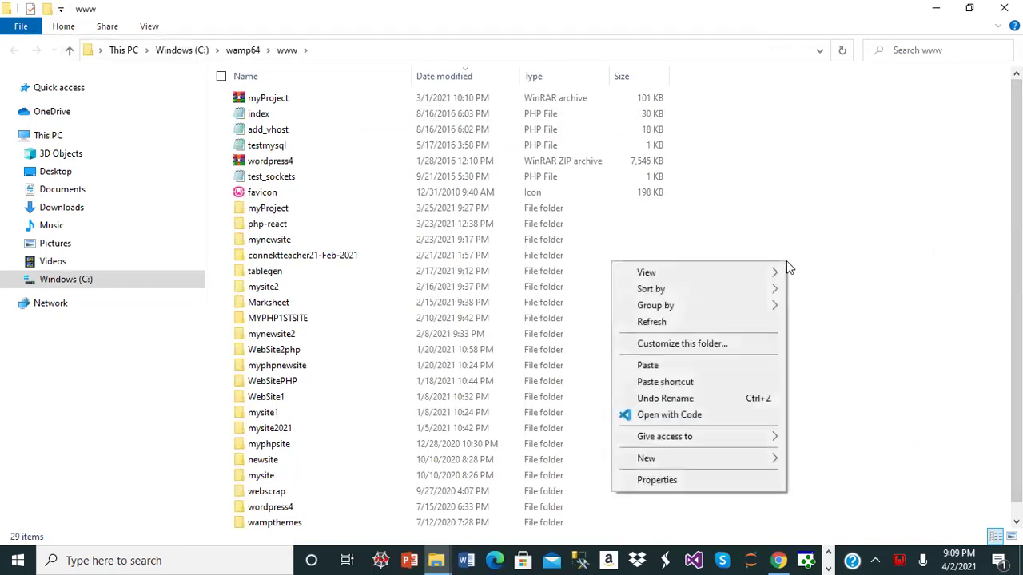
click(647, 366)
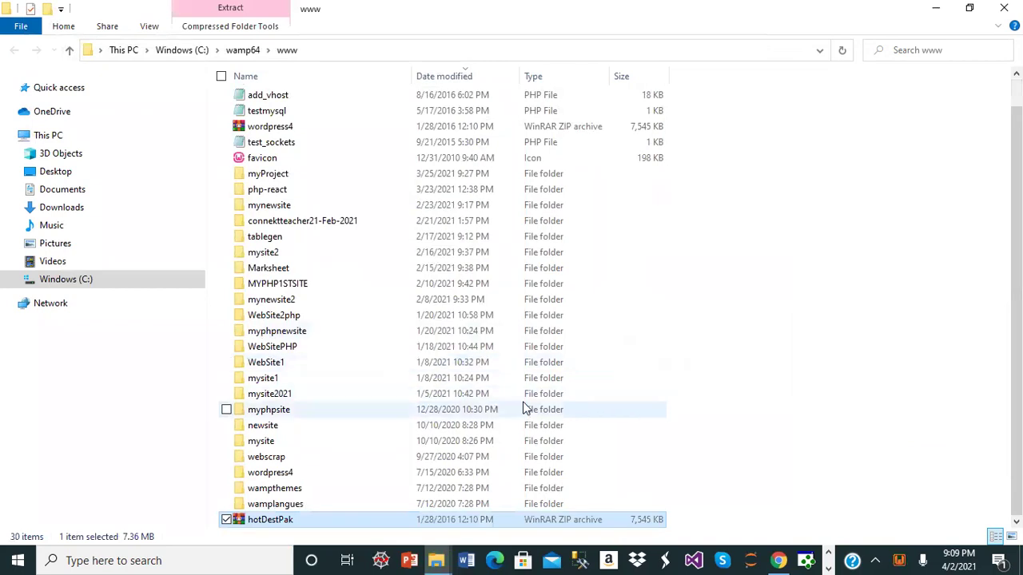
double_click(309, 521)
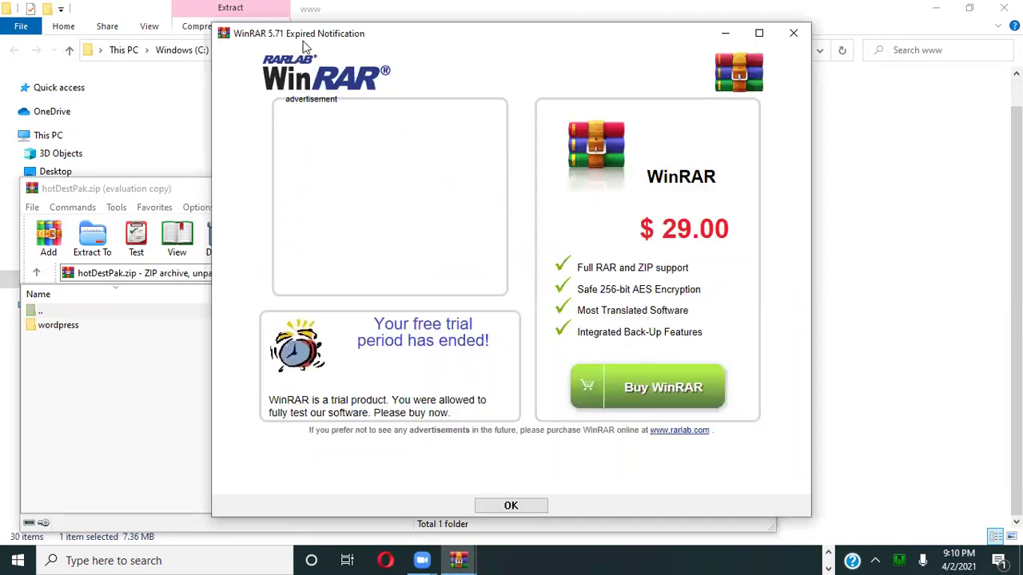
- Extract the hotDestPak archive to C:\wamp64\www\hotDestPak
click(792, 32)
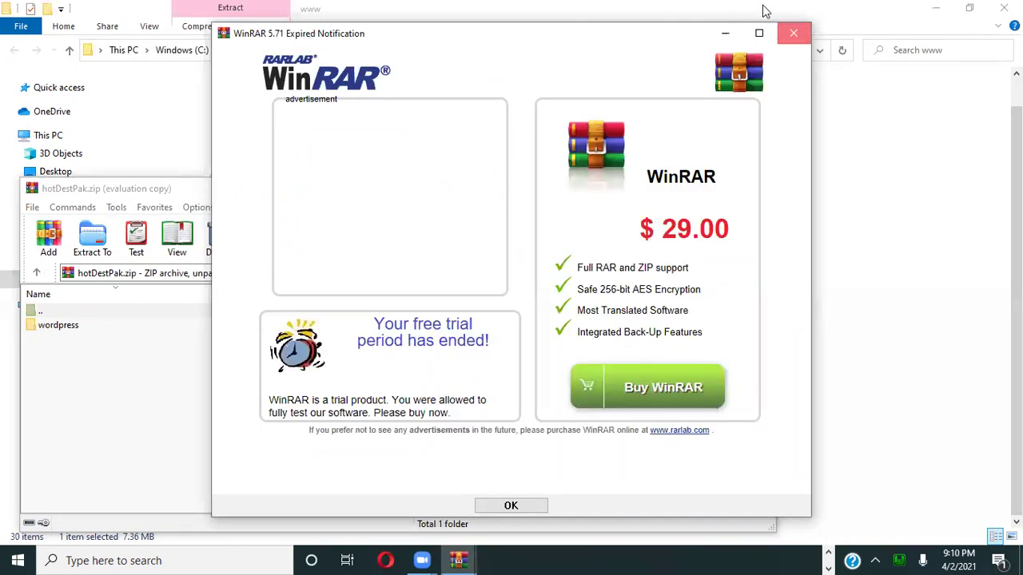
click(92, 240)
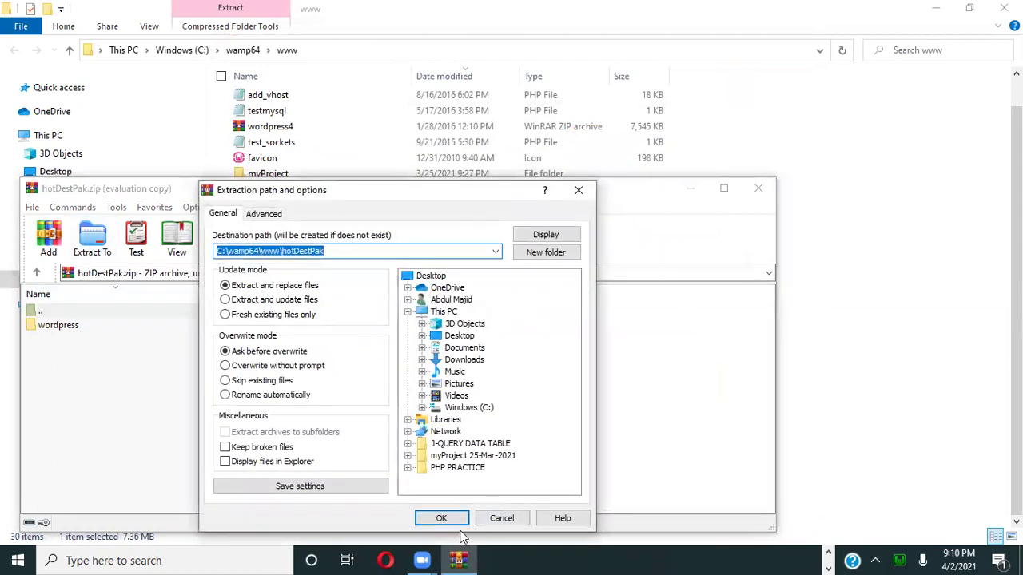
click(432, 524)
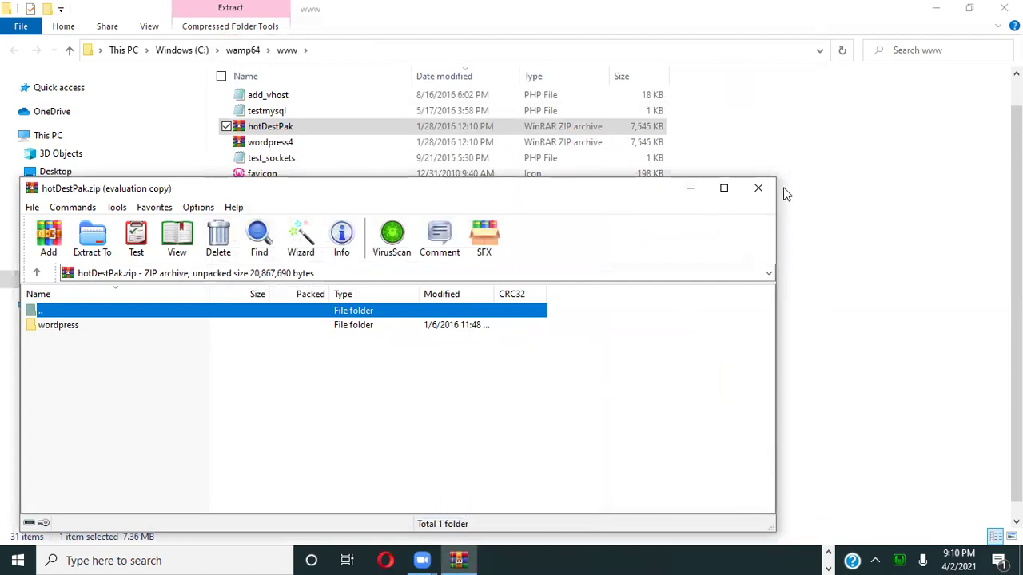
click(758, 190)
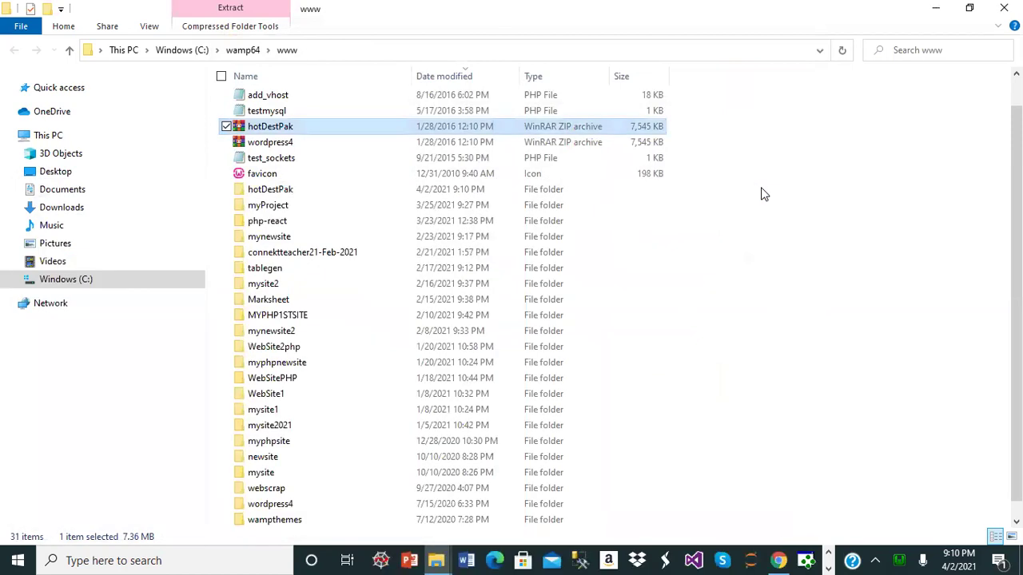
- Move everything from hotDestPak\wordpress up into hotDestPak and close the Explorer windows
double_click(259, 195)
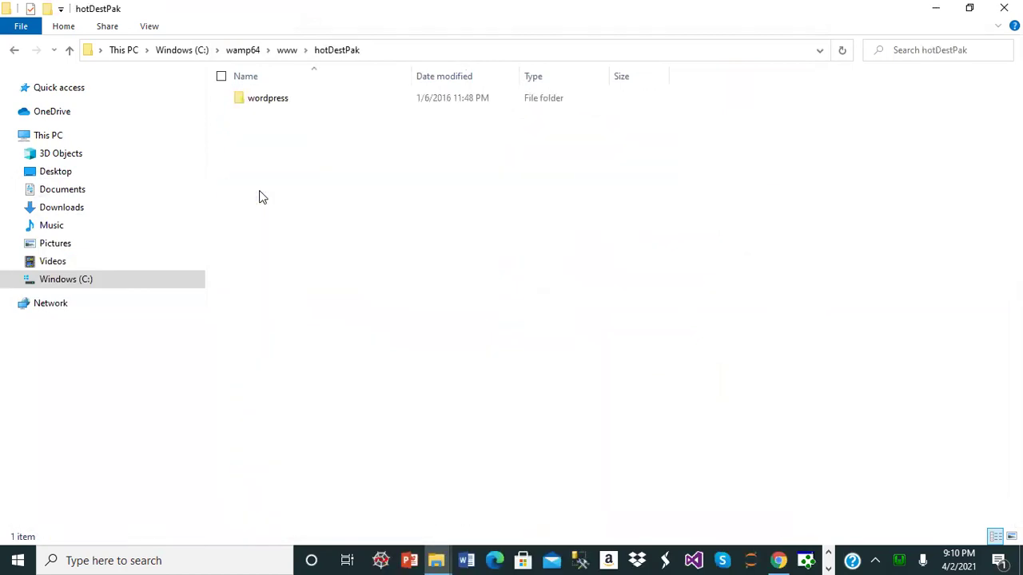
click(250, 98)
double_click(250, 98)
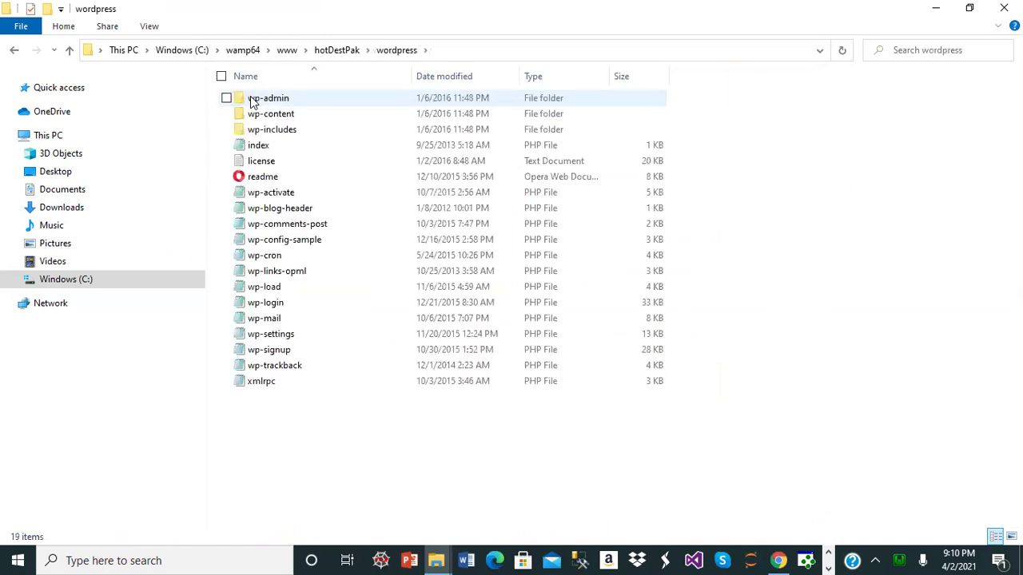
key(ctrl+a)
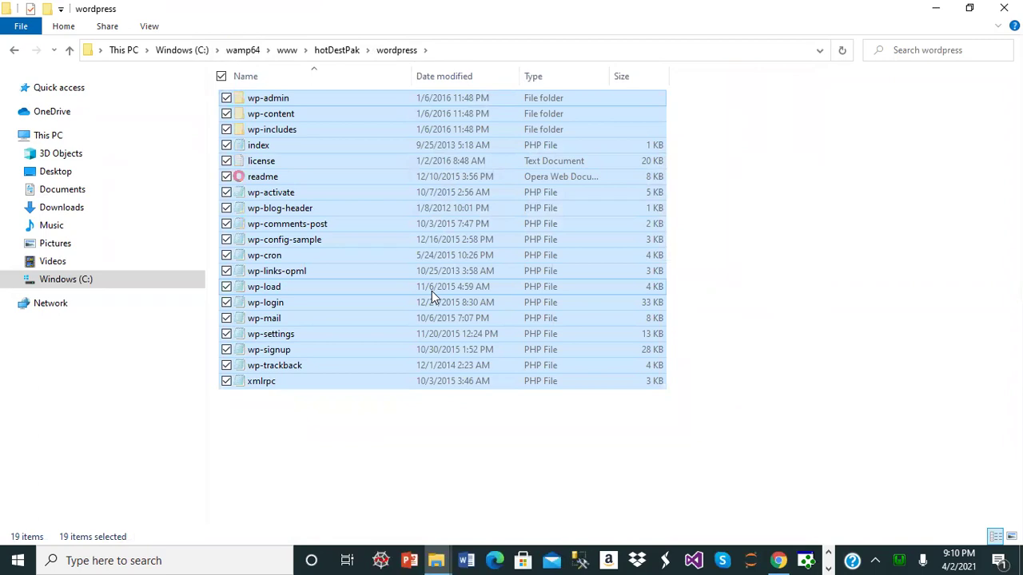
click(326, 55)
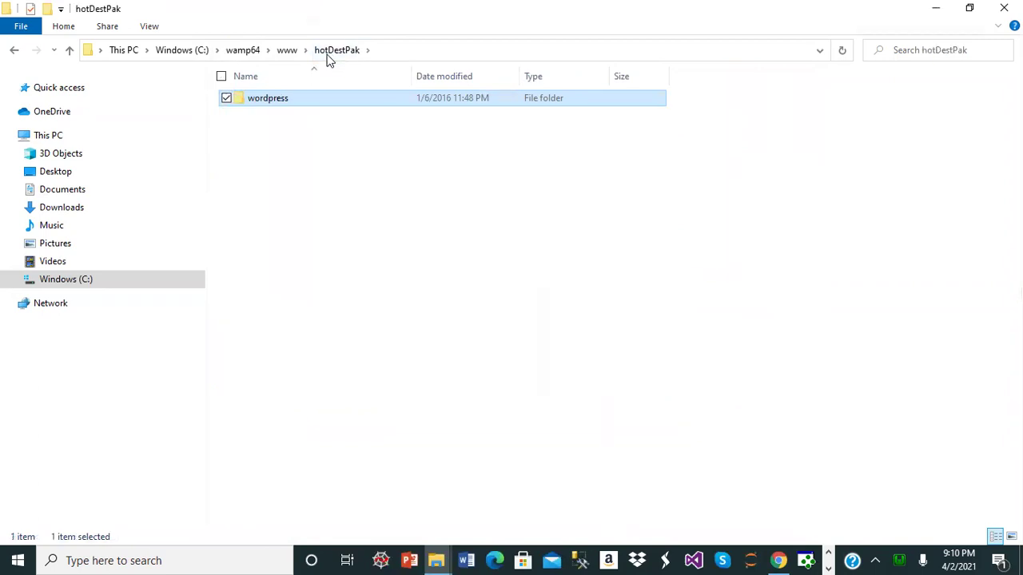
click(287, 256)
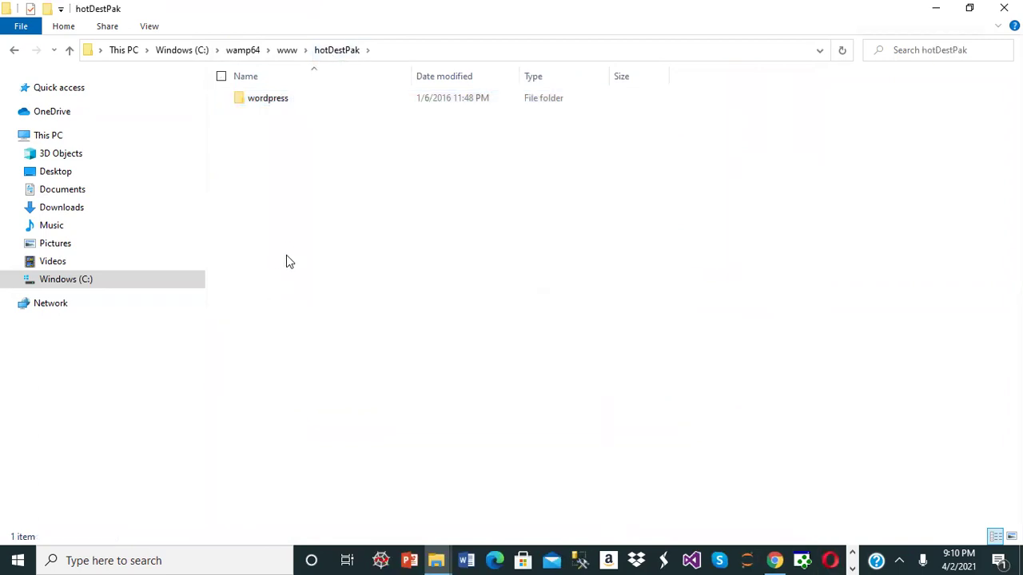
key(ctrl+v)
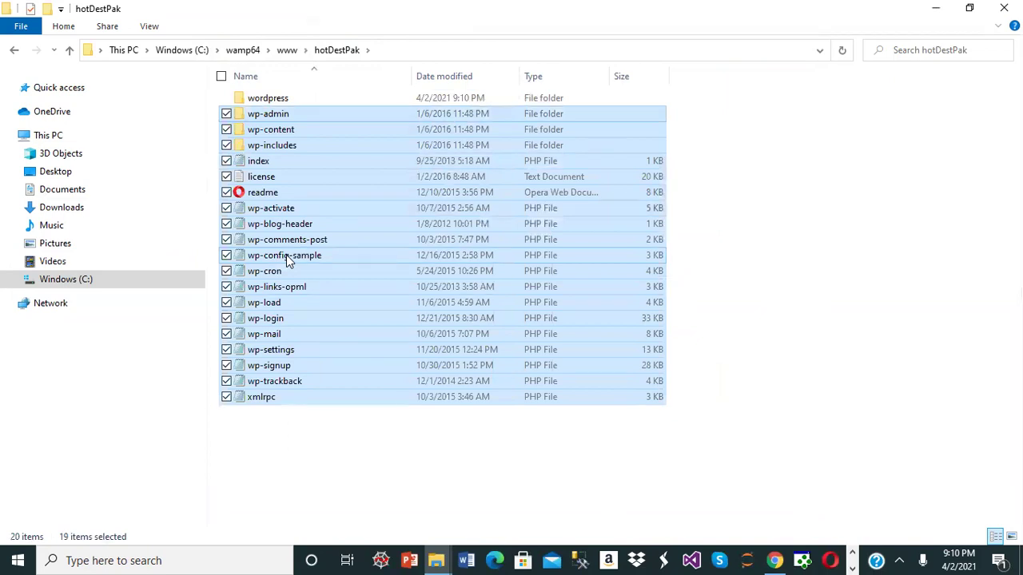
click(892, 164)
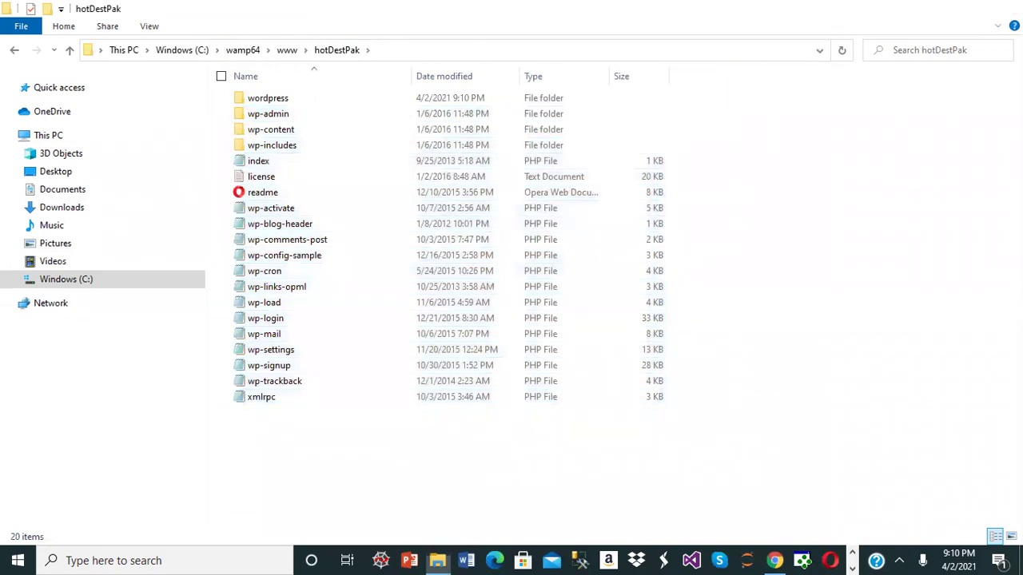
click(1004, 8)
click(1004, 8)
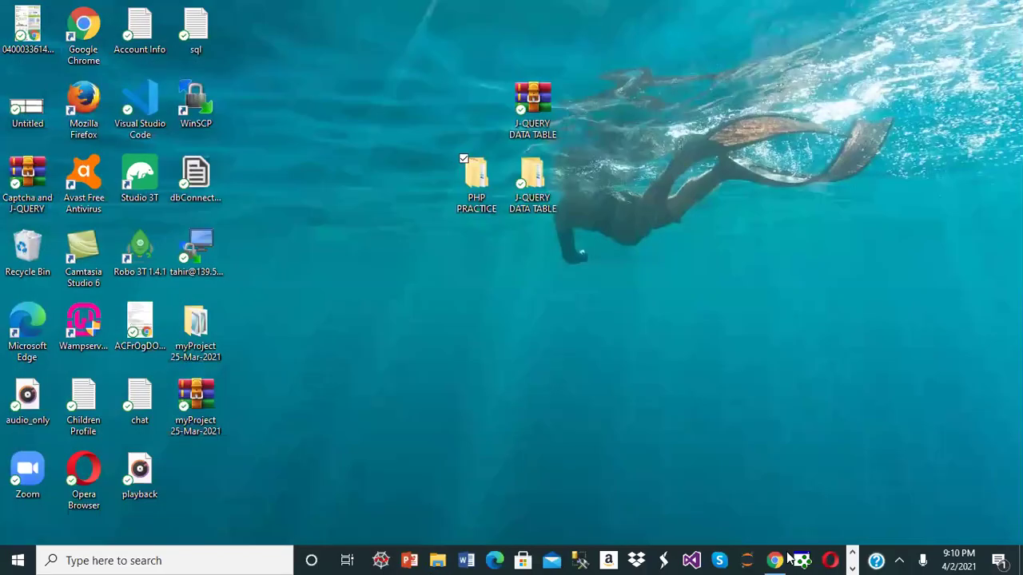
- Start phpMyAdmin from the WampServer tray menu and log in
click(900, 560)
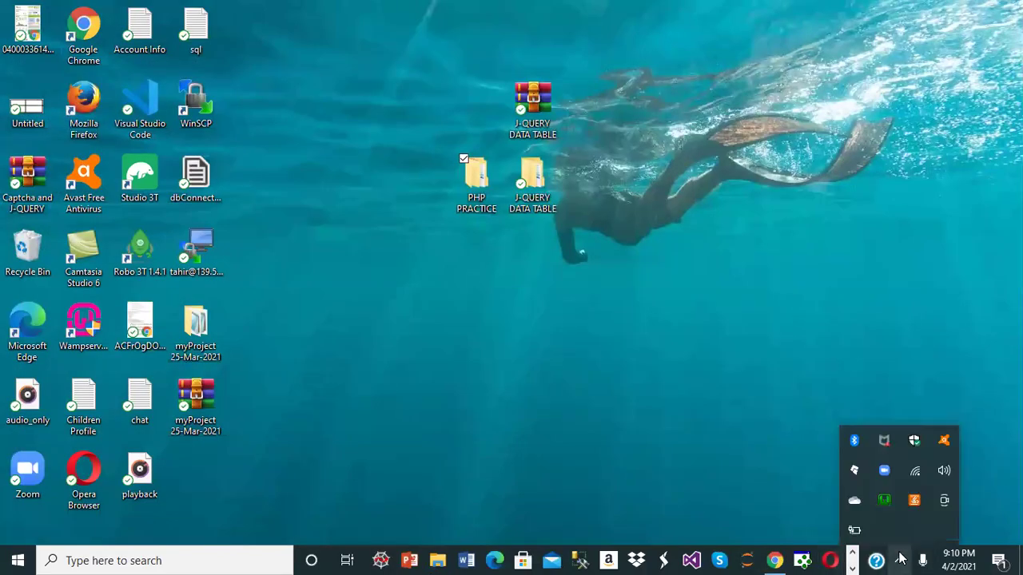
click(884, 501)
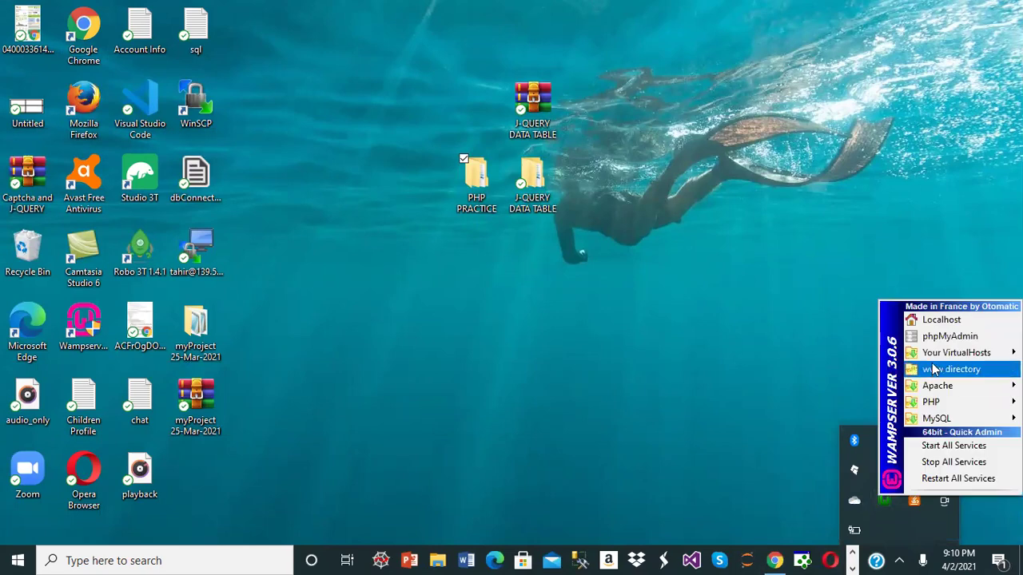
click(945, 336)
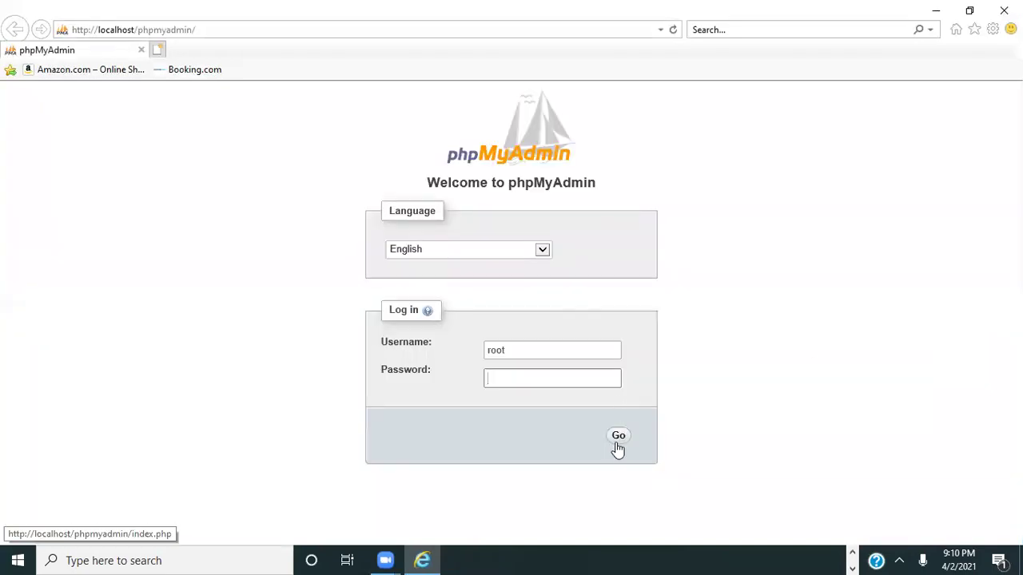
click(619, 438)
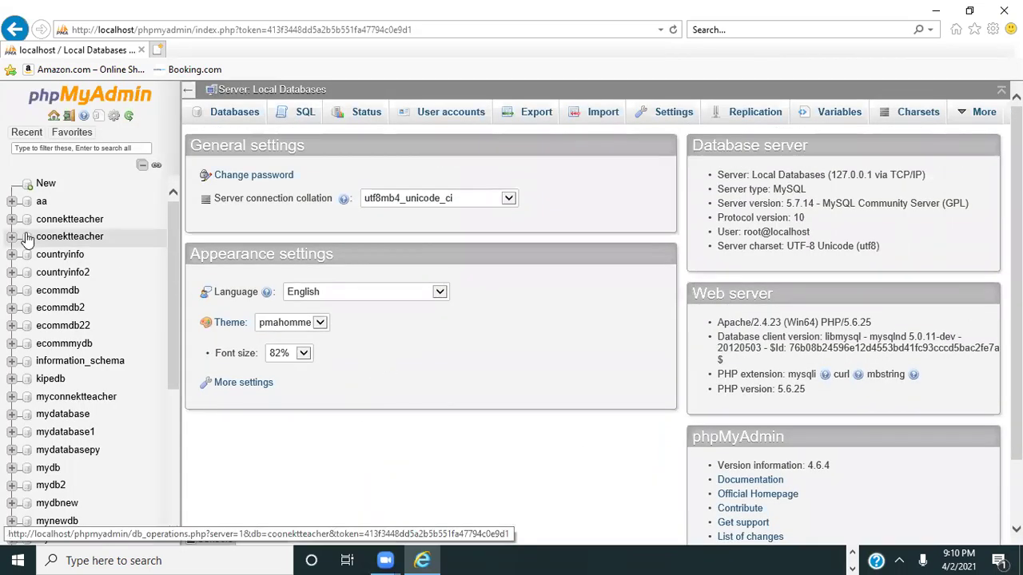
- Create and open the database myword, then close Internet Explorer
click(254, 113)
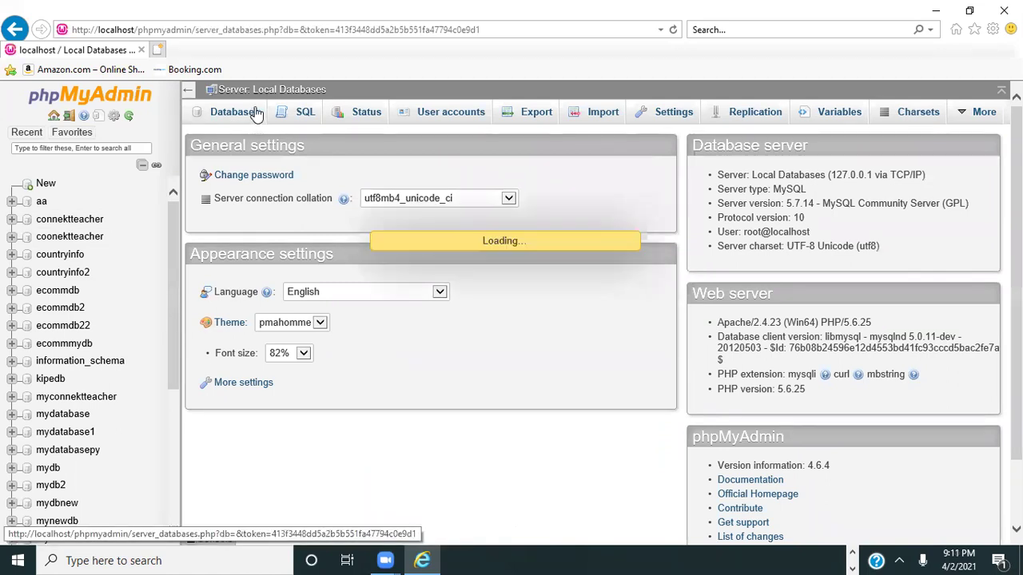
click(244, 217)
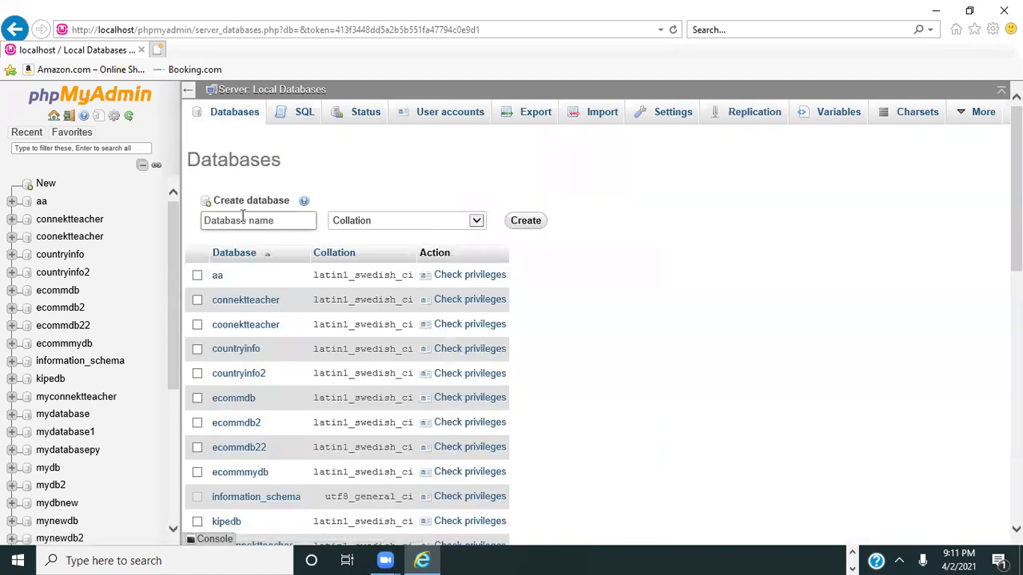
text(myword)
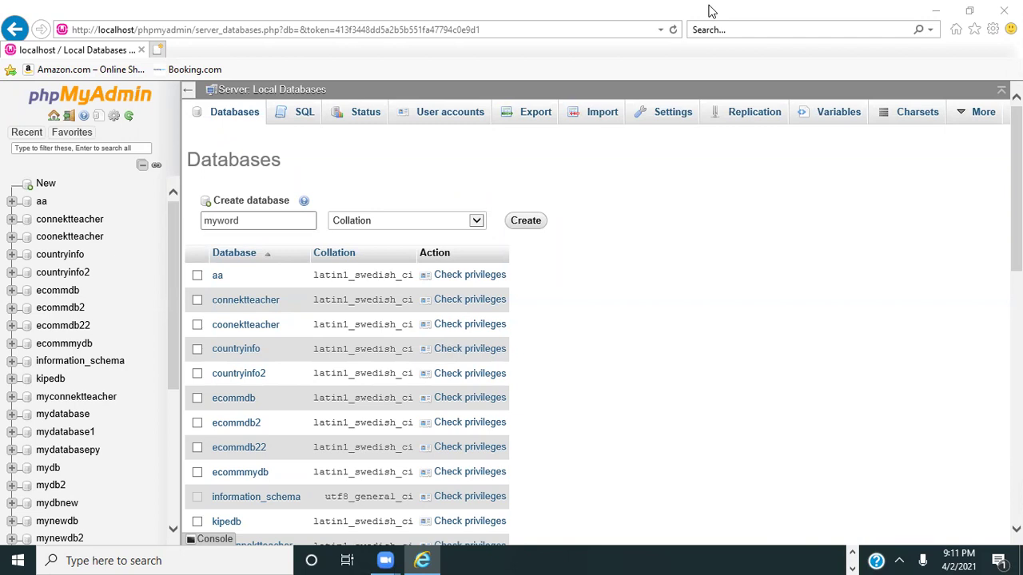
click(527, 221)
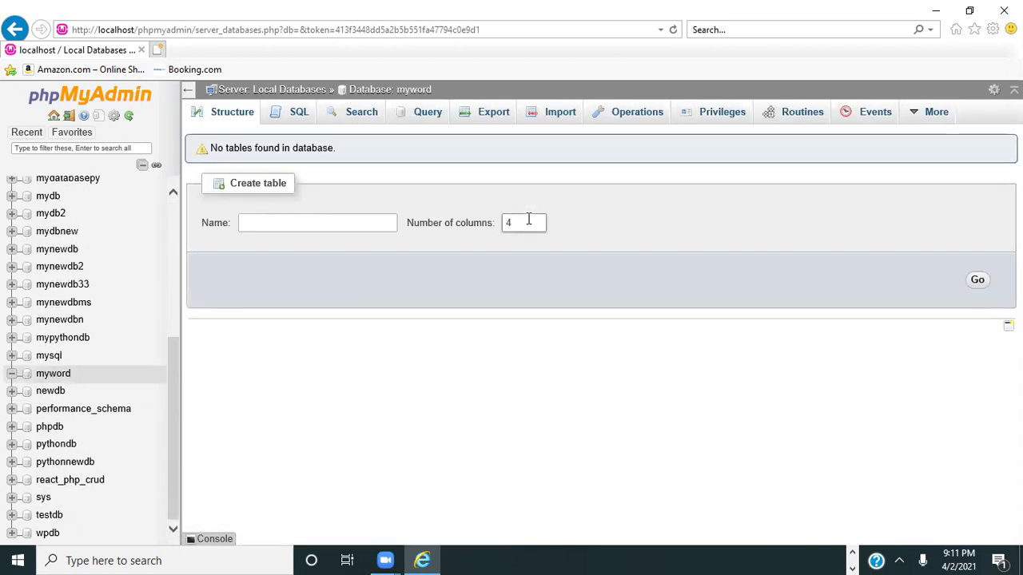
click(53, 379)
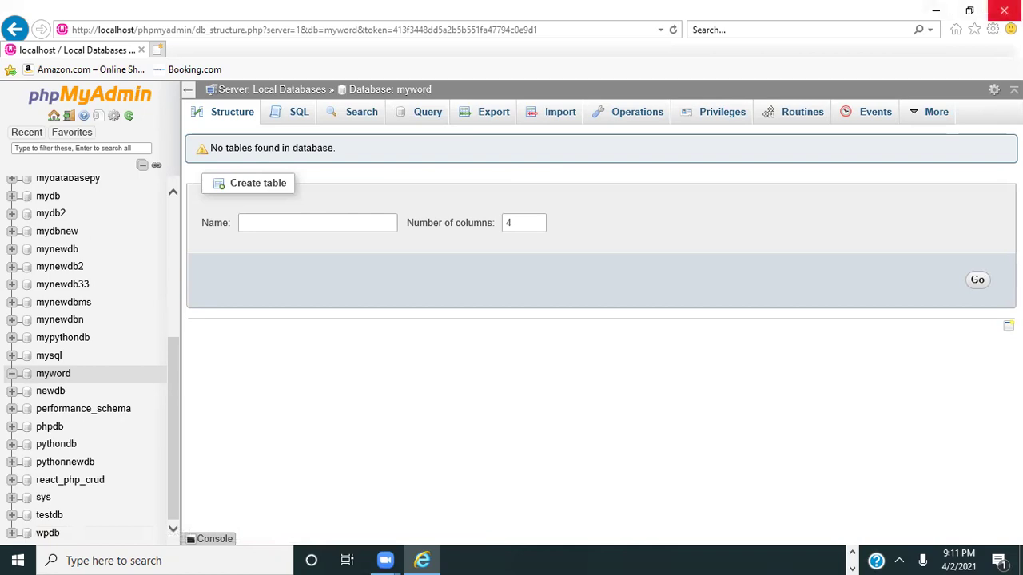
click(1003, 10)
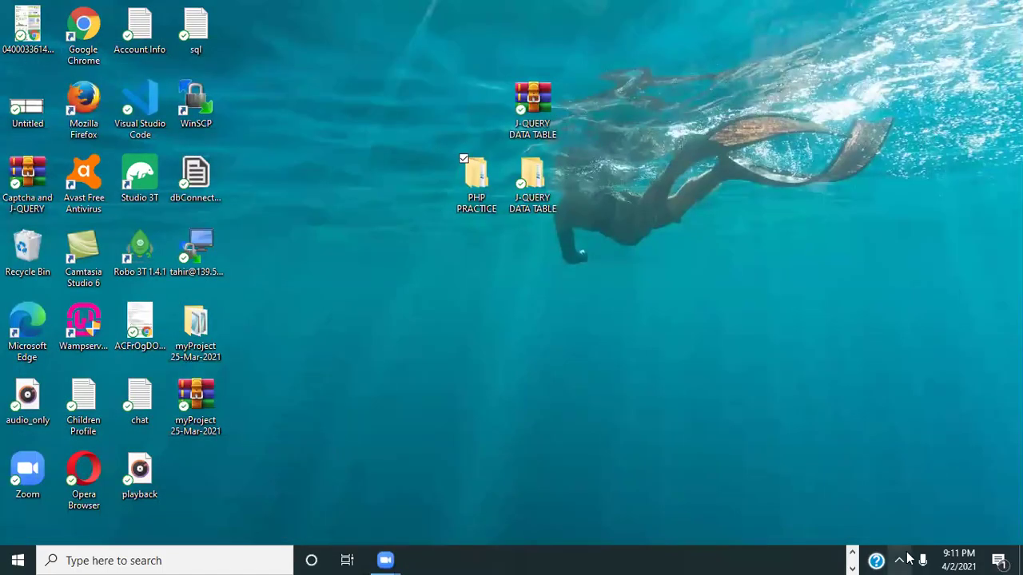
- Open the hotDestPak folder under the WampServer www directory and check the inner wordpress folder
click(899, 561)
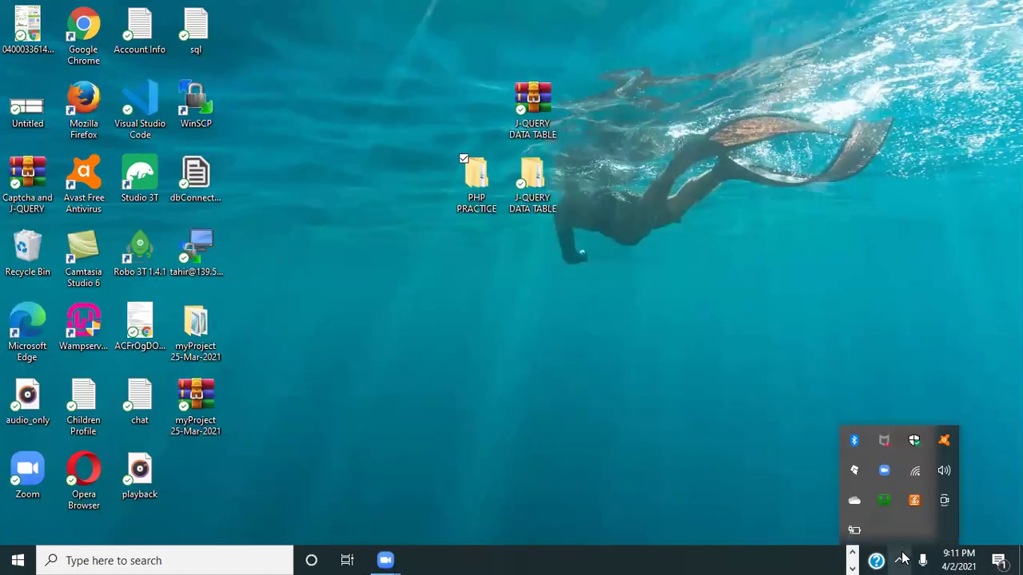
click(883, 504)
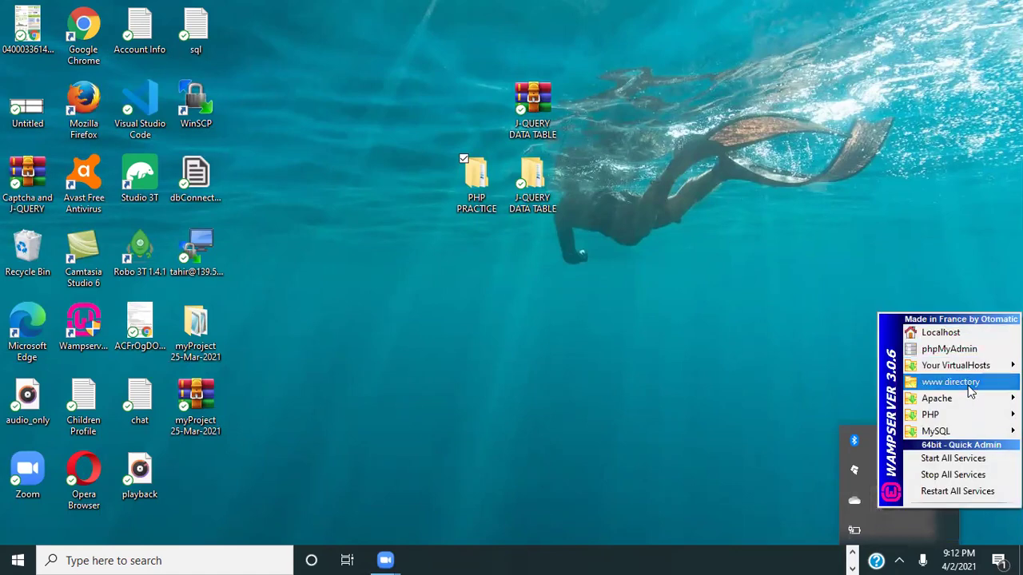
click(970, 387)
double_click(301, 224)
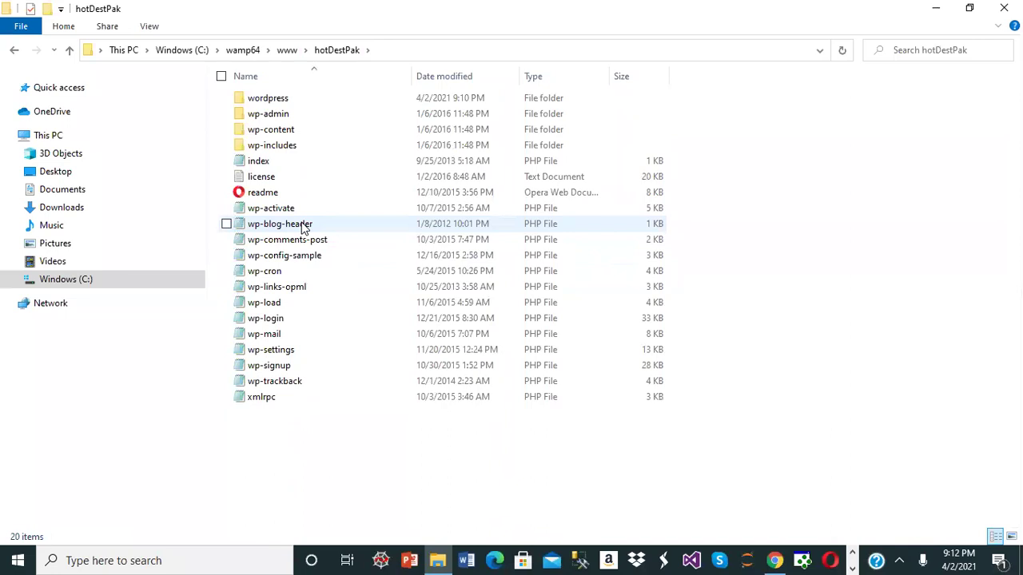
double_click(290, 100)
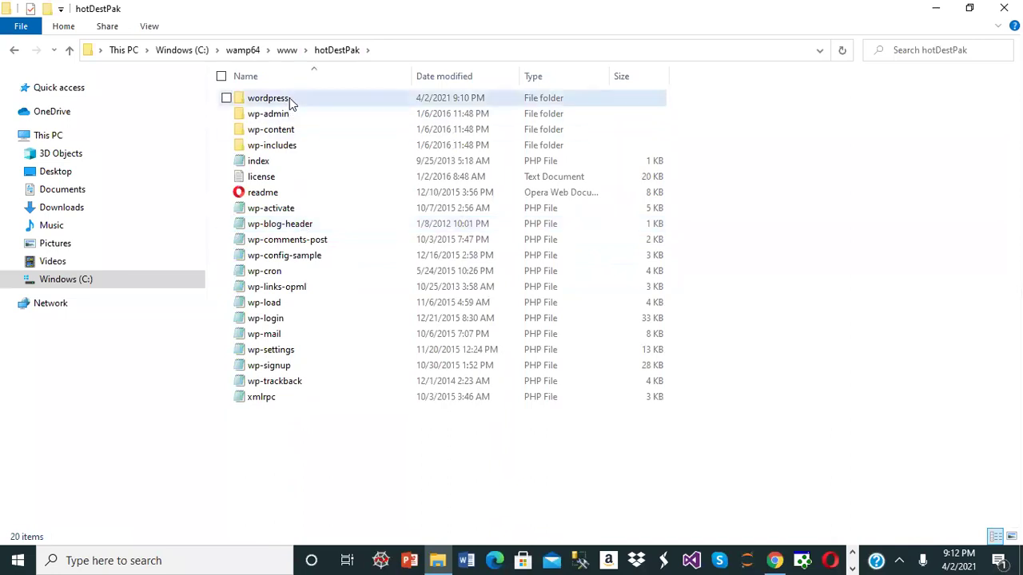
- Permanently delete the empty wordpress folder from hotDestPak and close File Explorer
click(333, 51)
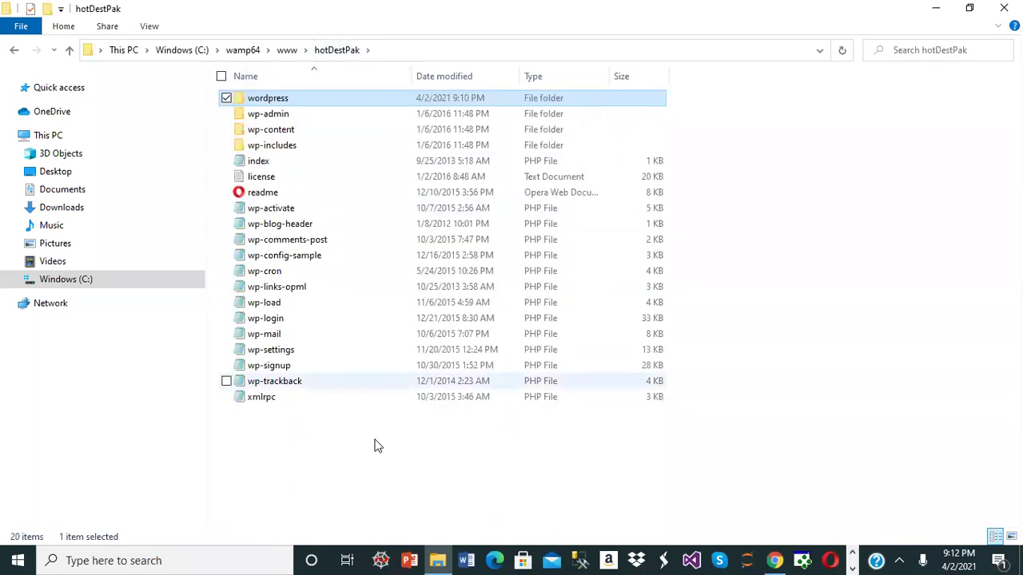
key(shift+Delete)
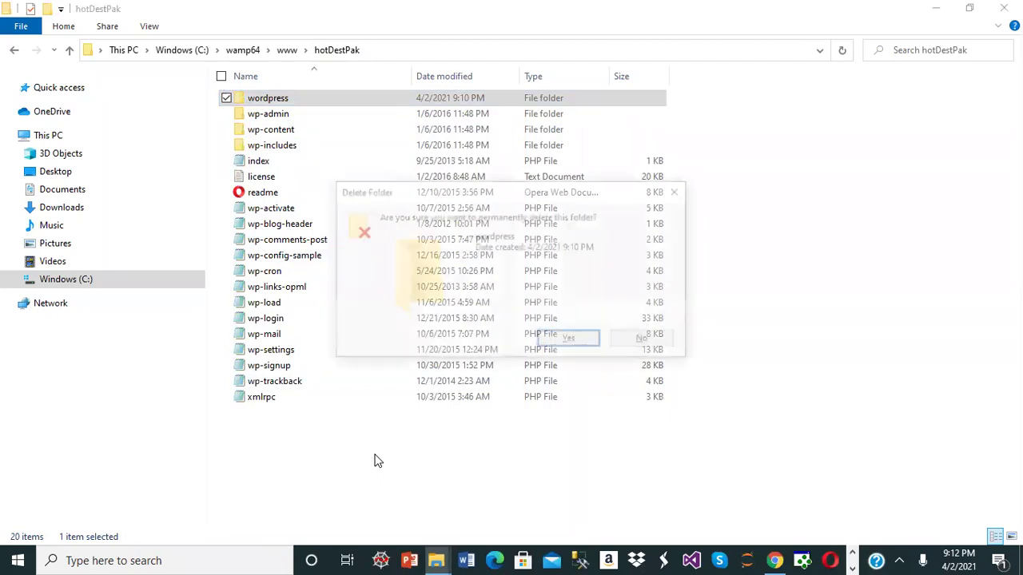
key(Return)
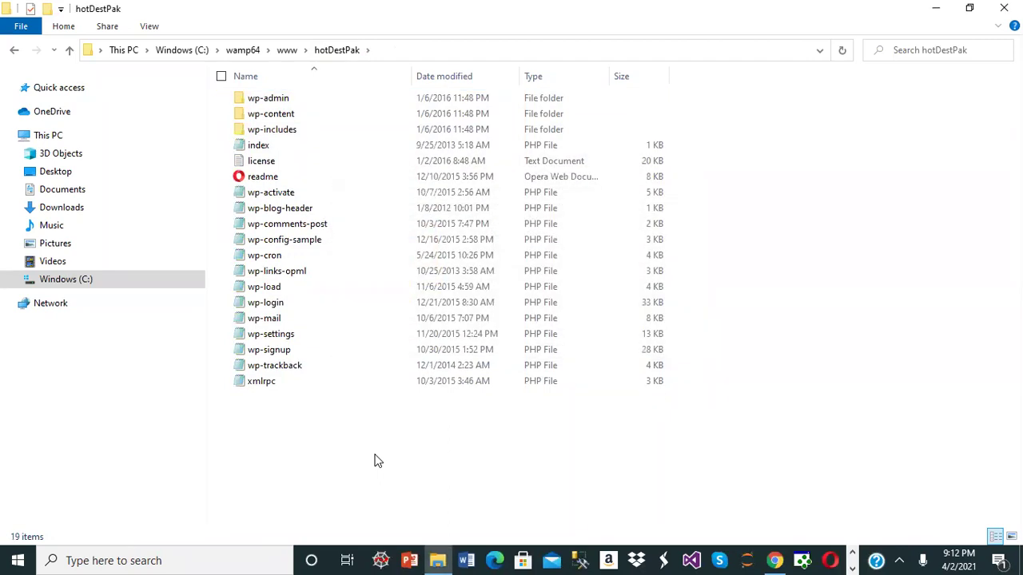
click(336, 41)
key(ctrl+c)
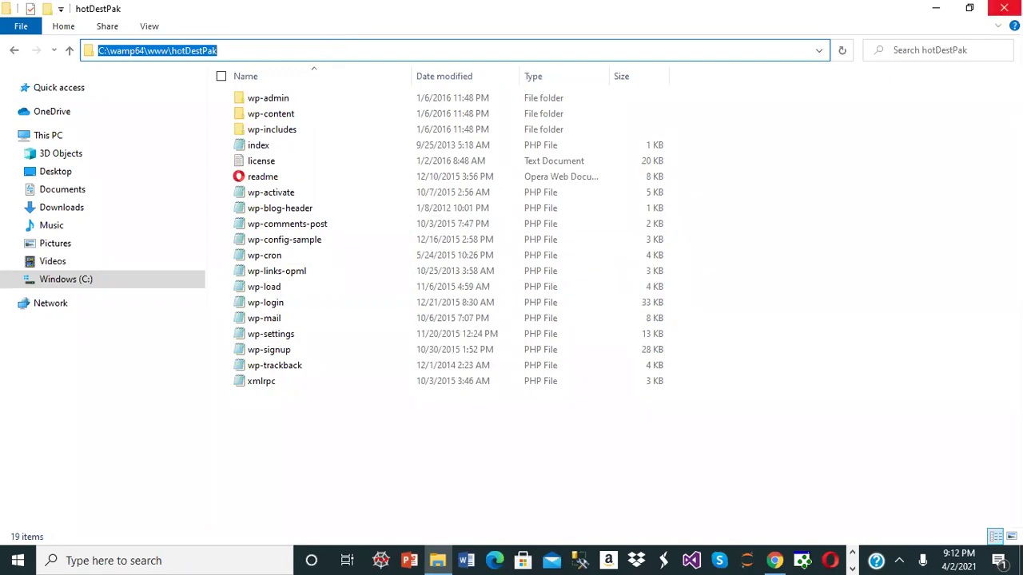
click(1004, 8)
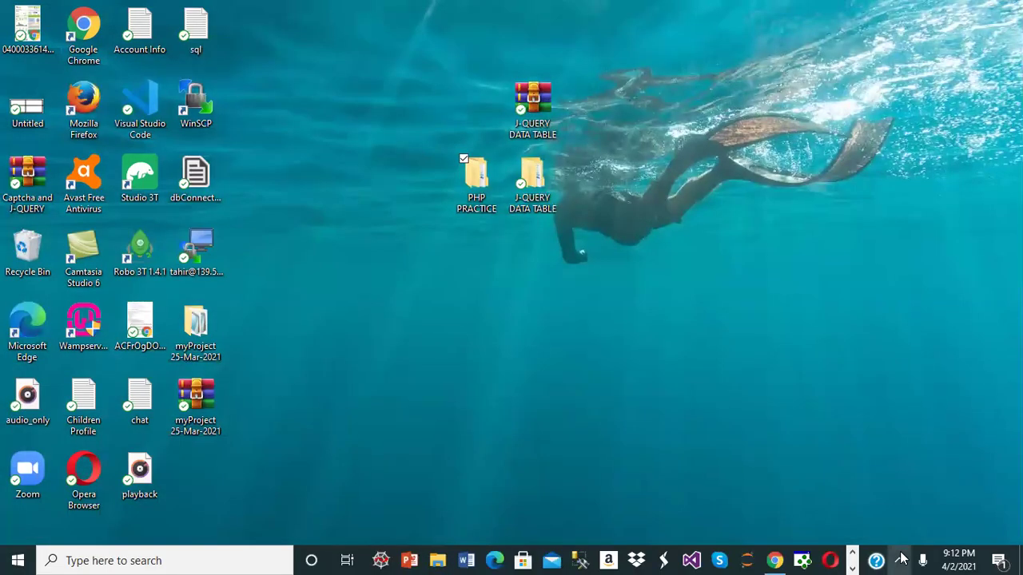
- From the WampServer localhost home page, open the Add a Virtual Host form
click(899, 560)
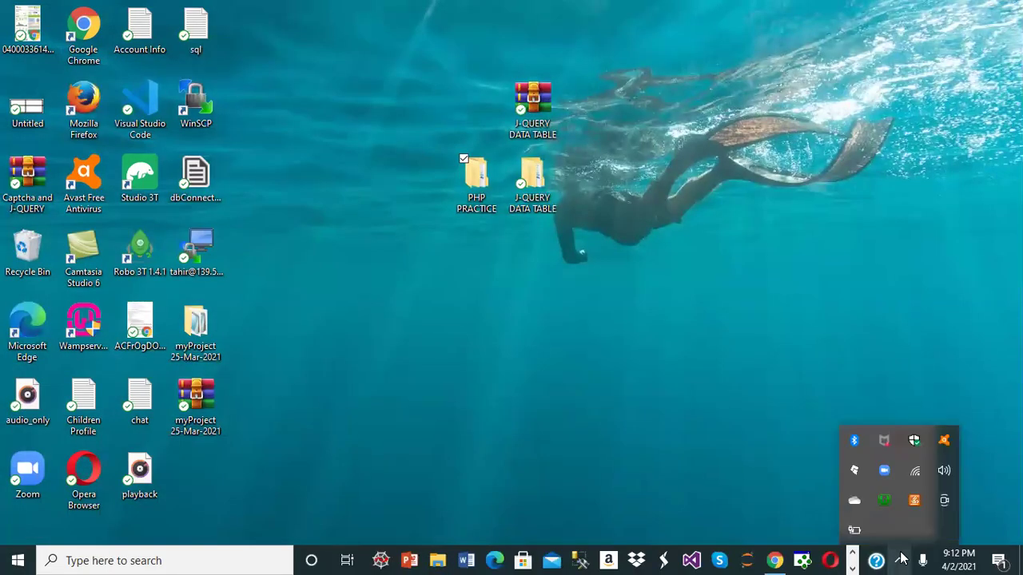
click(884, 503)
click(944, 329)
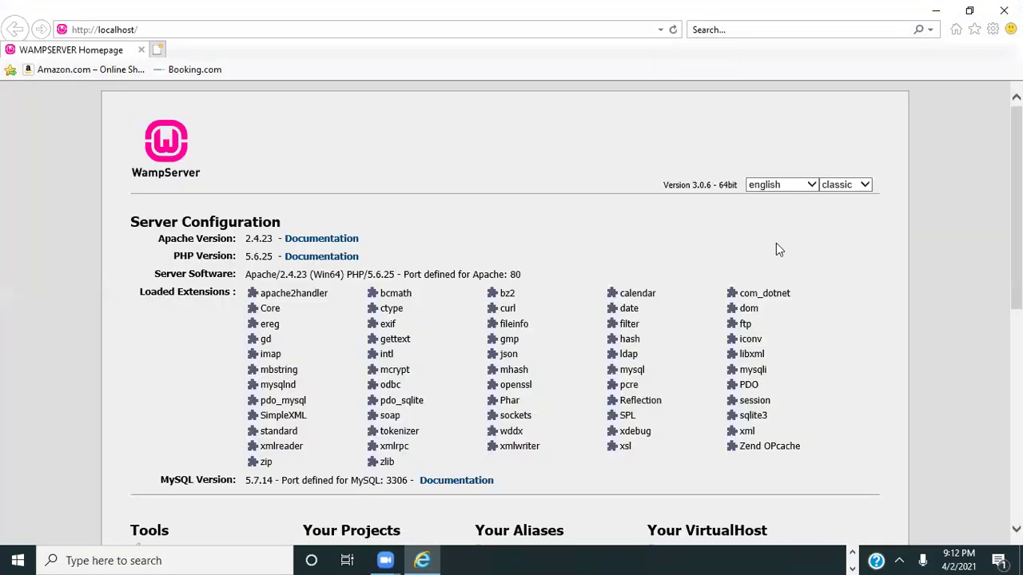
scroll(511, 320, down, 5)
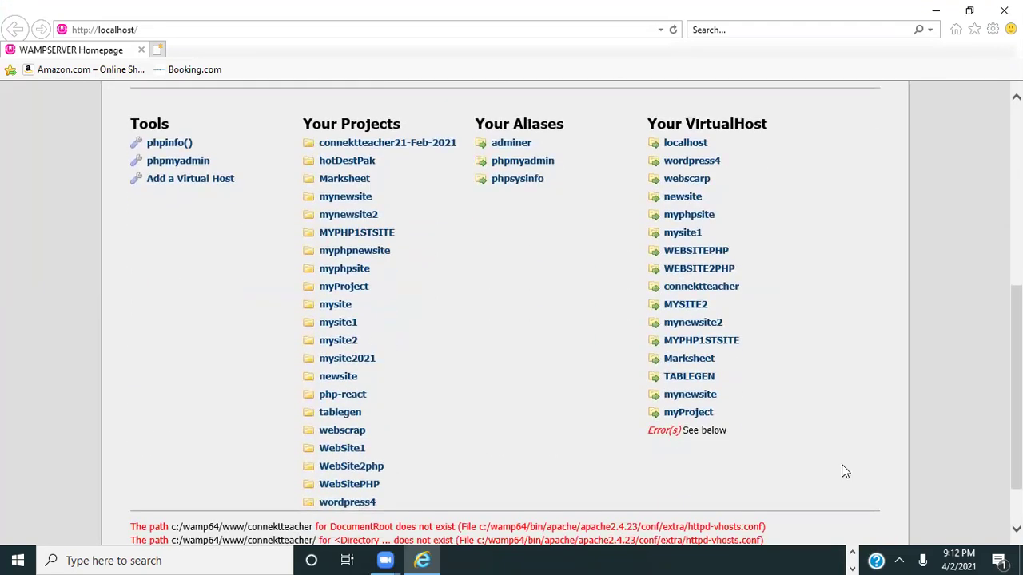
click(190, 179)
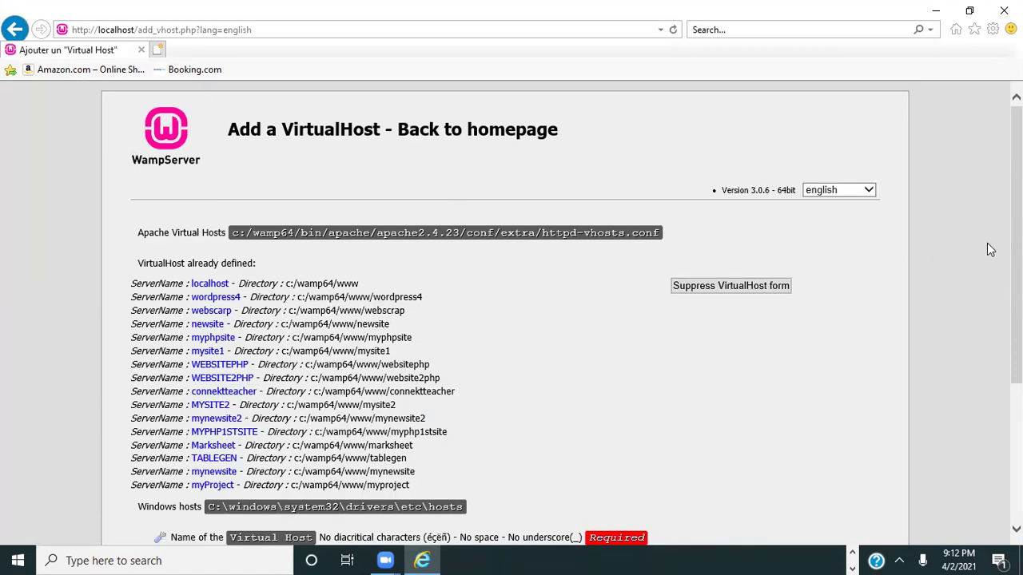
scroll(512, 311, down, 3)
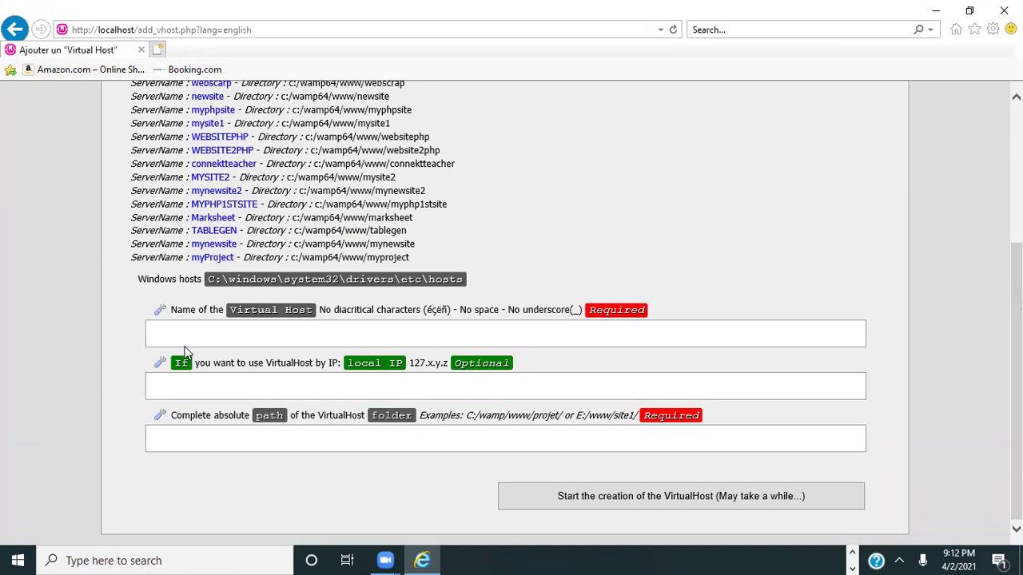
- Create virtual host 'hotdestpak' with path C:\wamp64\www\hotDestPak
click(197, 331)
text(hotdestpak)
click(183, 441)
key(ctrl+v)
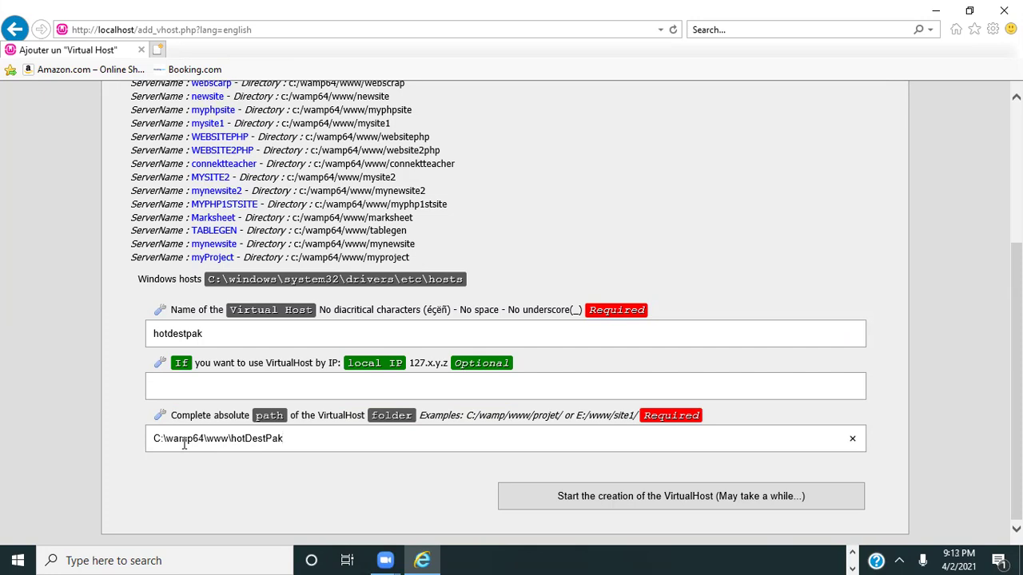
click(577, 492)
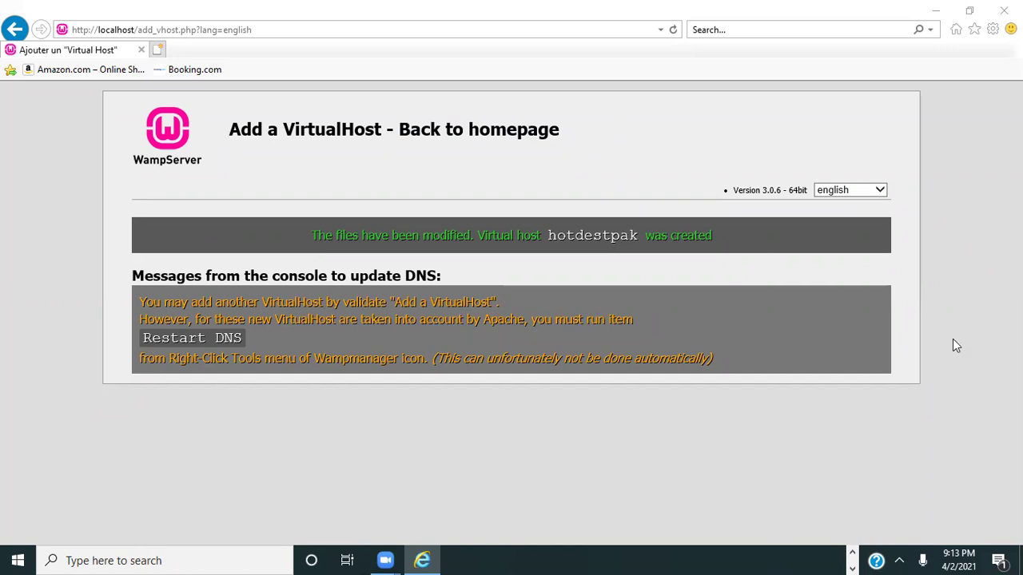
- Close the browser, restart all WampServer services, and reopen the localhost home page
click(1004, 10)
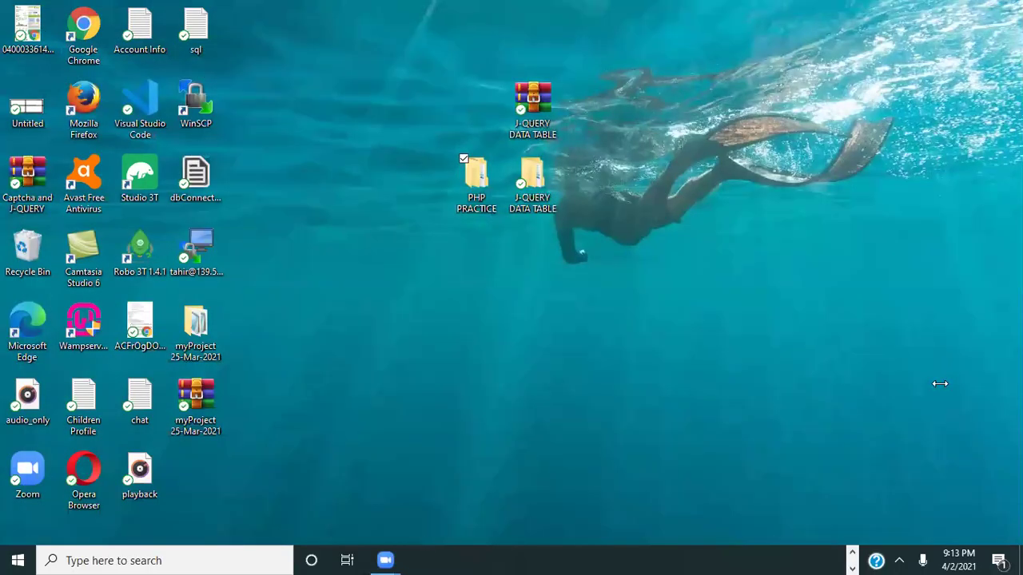
click(899, 560)
right_click(884, 500)
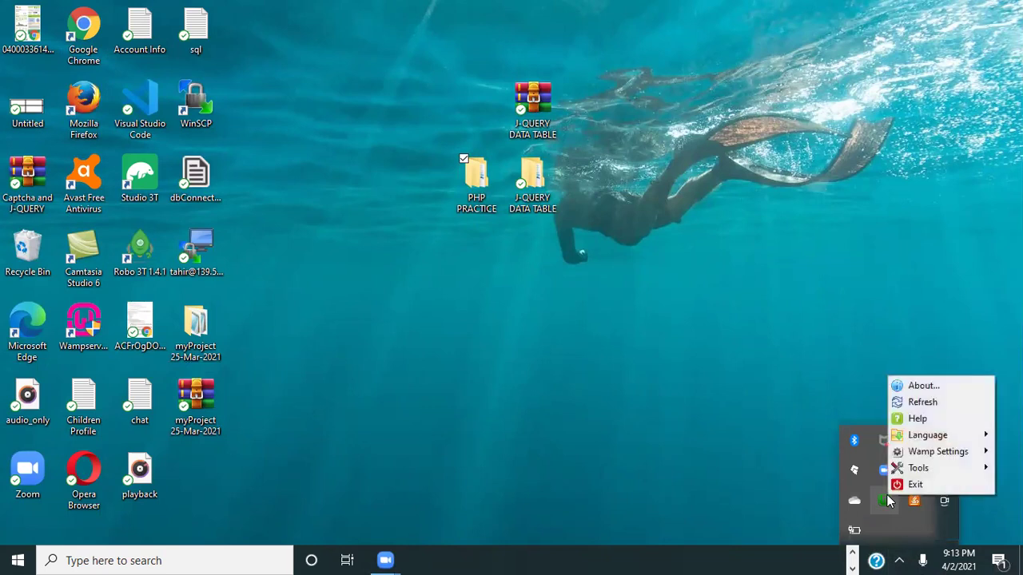
click(884, 500)
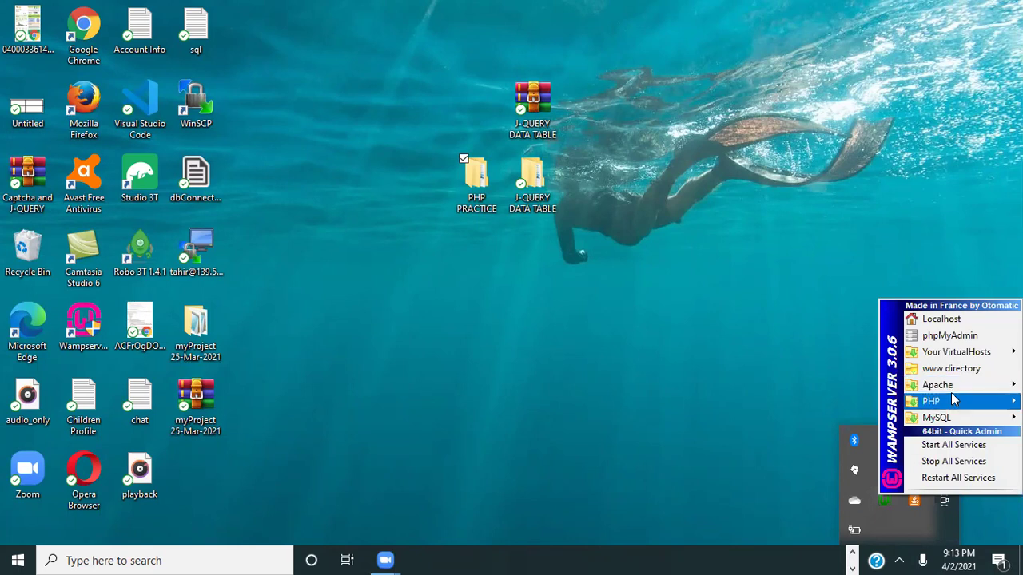
click(950, 477)
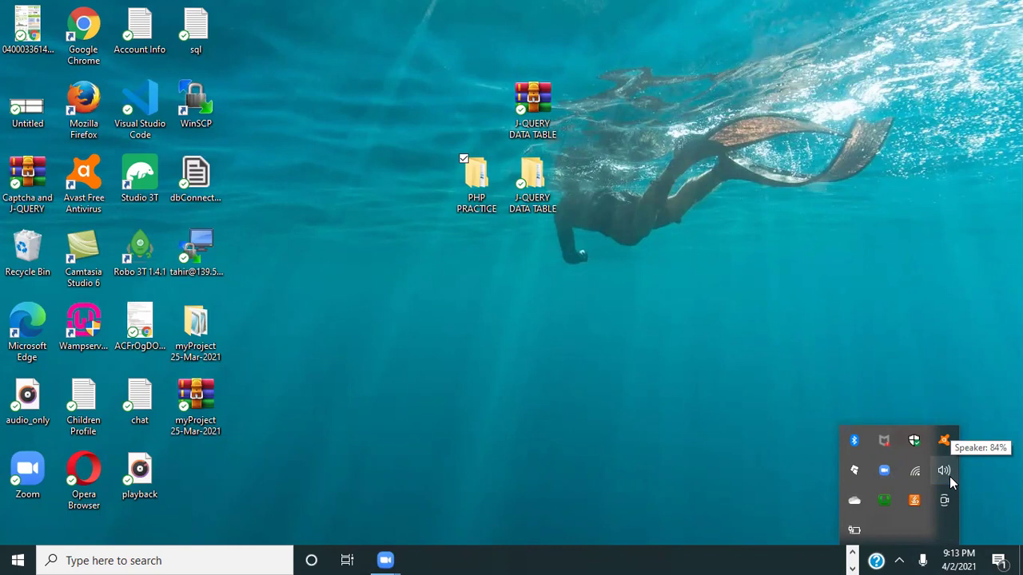
click(884, 498)
click(949, 319)
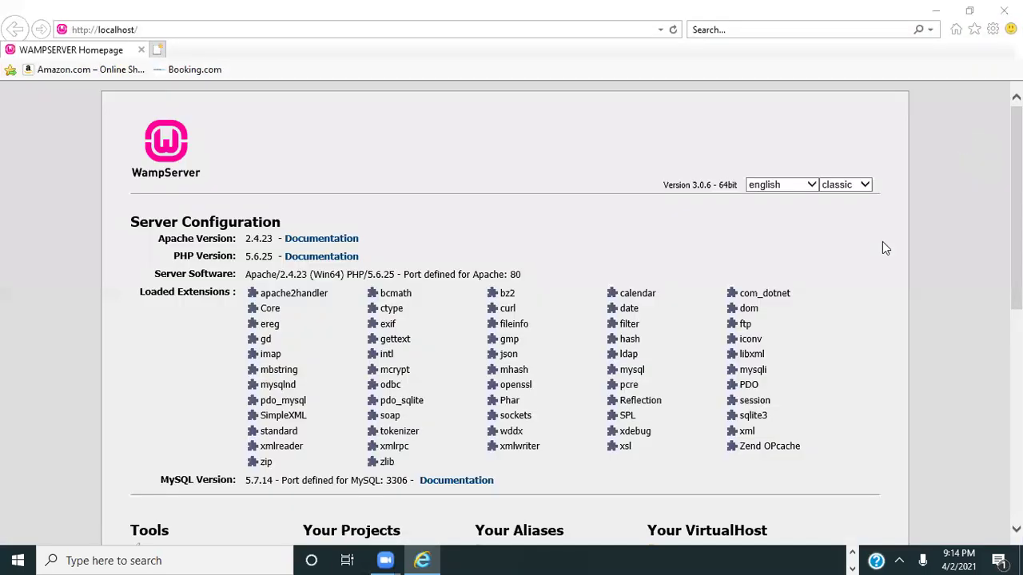
- Open the hotdestpak site, continue setup in English (United States), and minimize the browser
scroll(991, 385, down, 5)
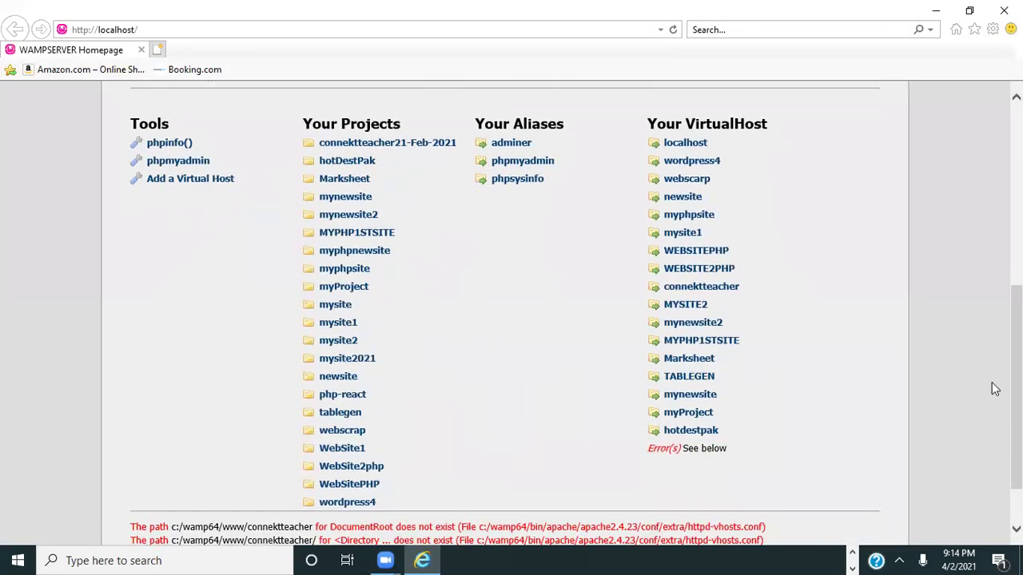
click(688, 436)
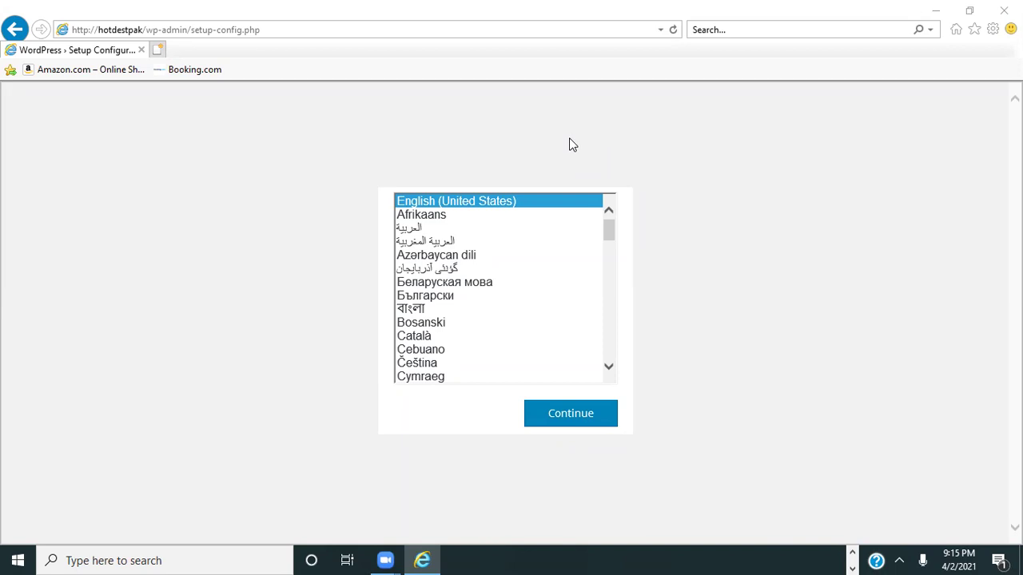
click(594, 422)
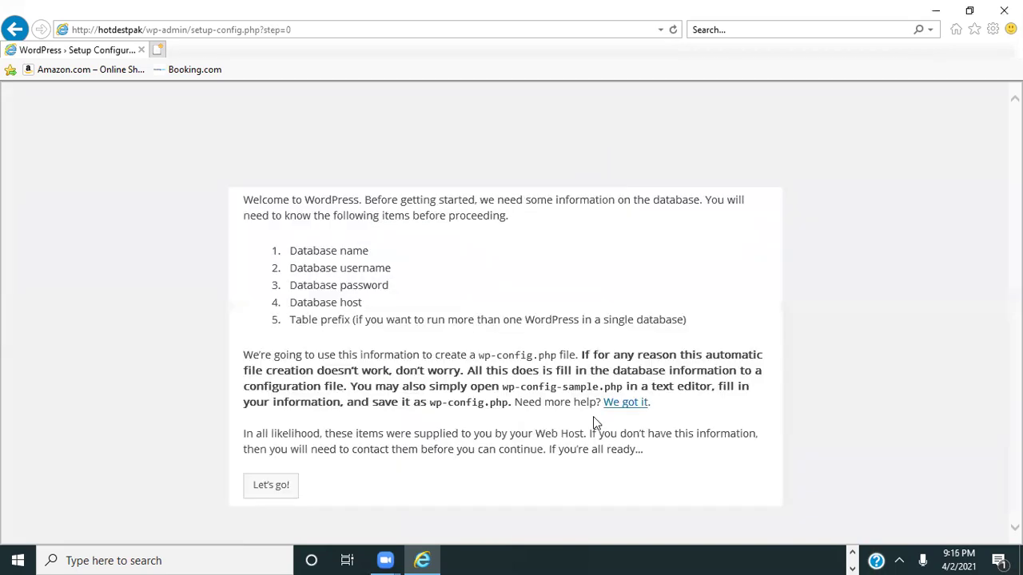
click(936, 8)
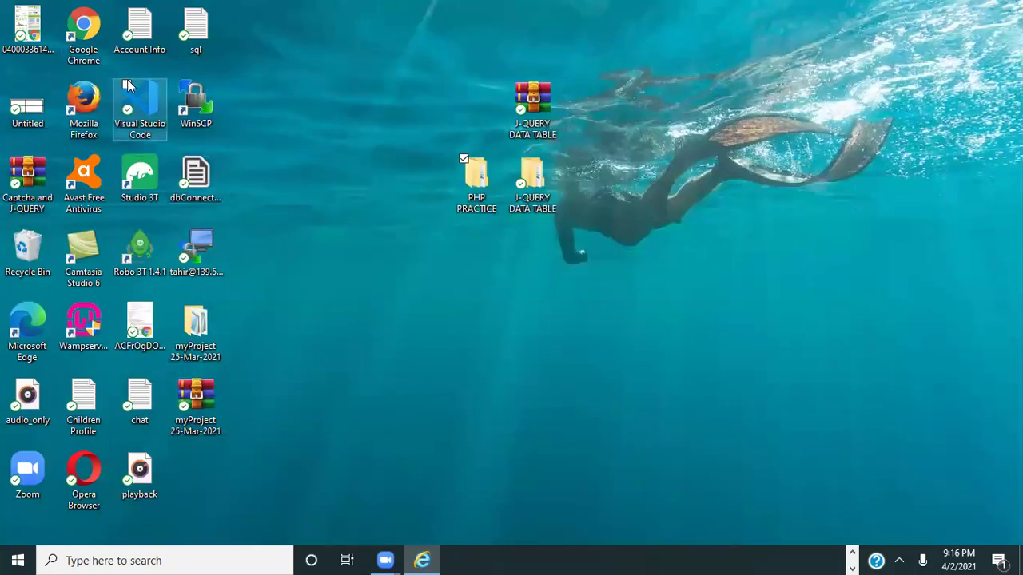
- Launch Google Chrome and load suparco.gov.pk
double_click(98, 28)
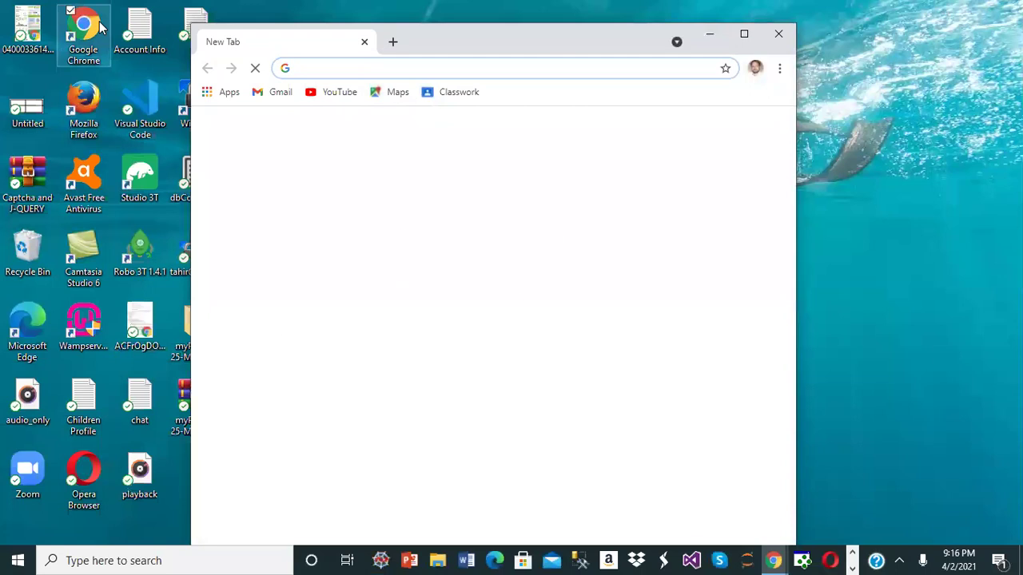
text(s)
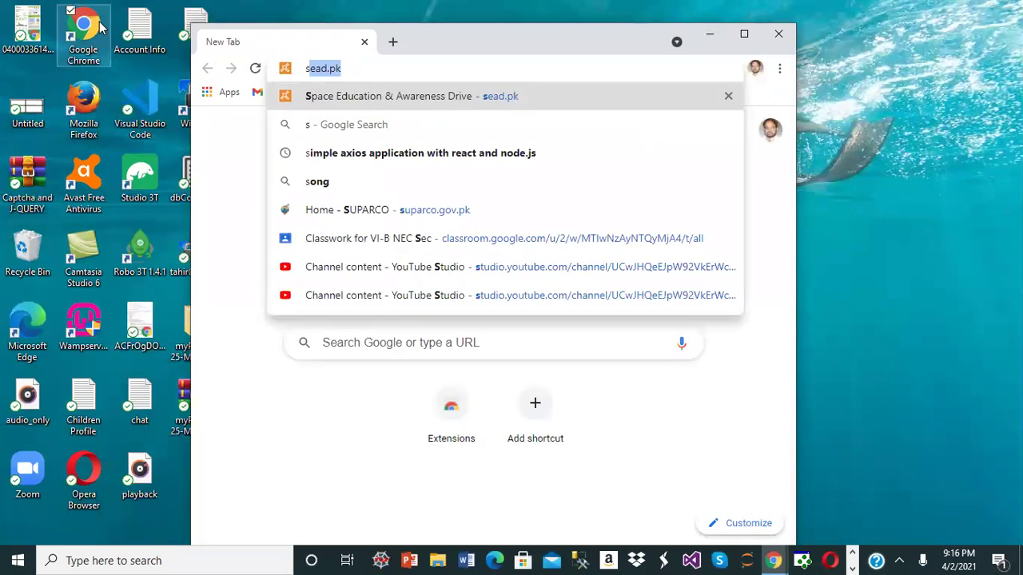
text(uo)
key(BackSpace)
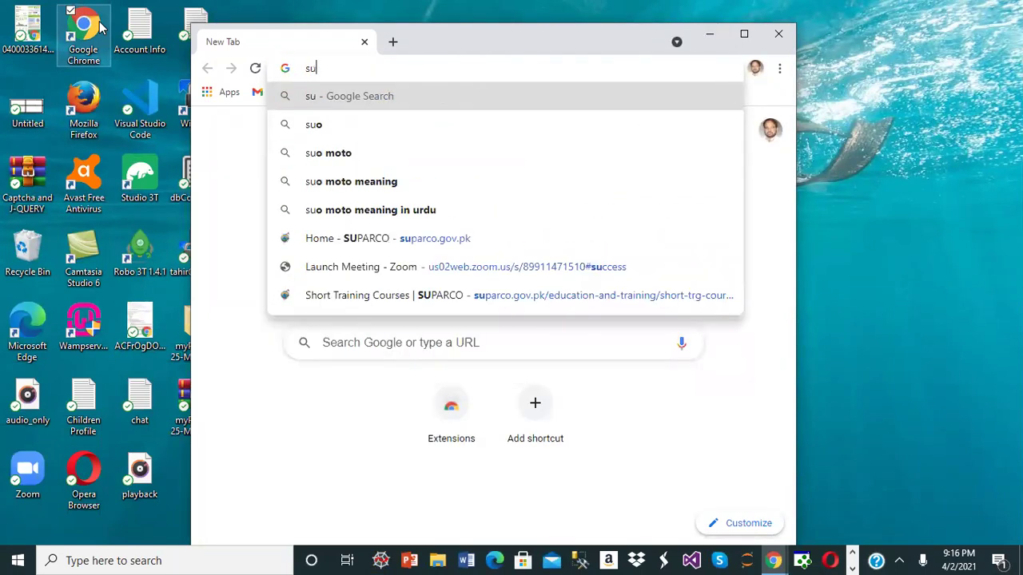
text(parc)
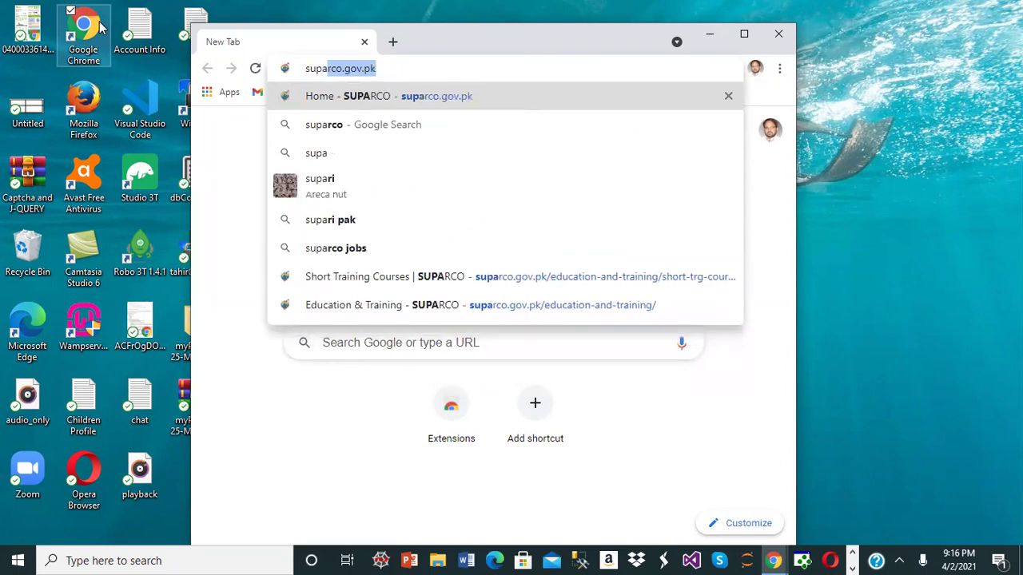
text(o.g)
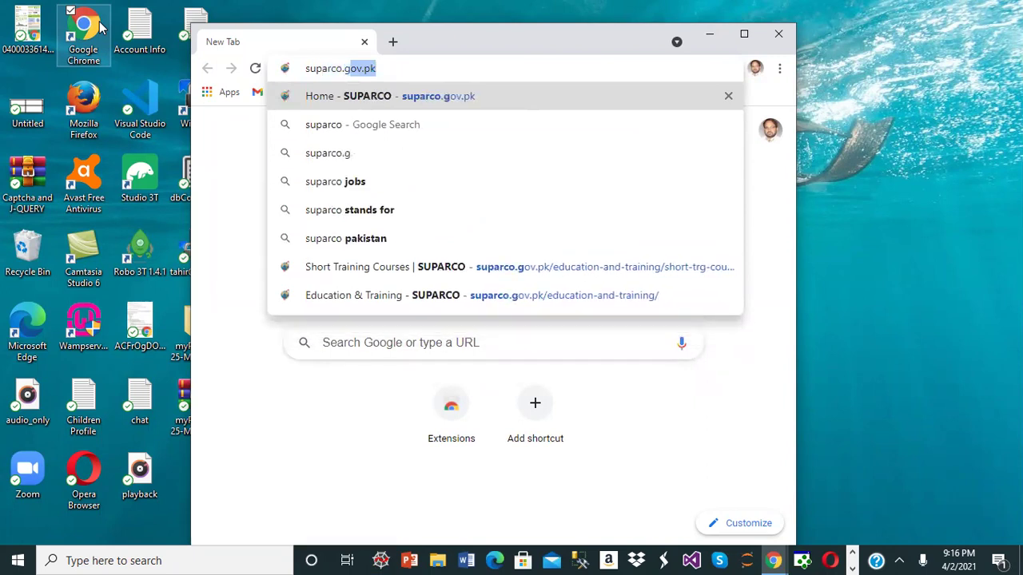
text(ov.pk)
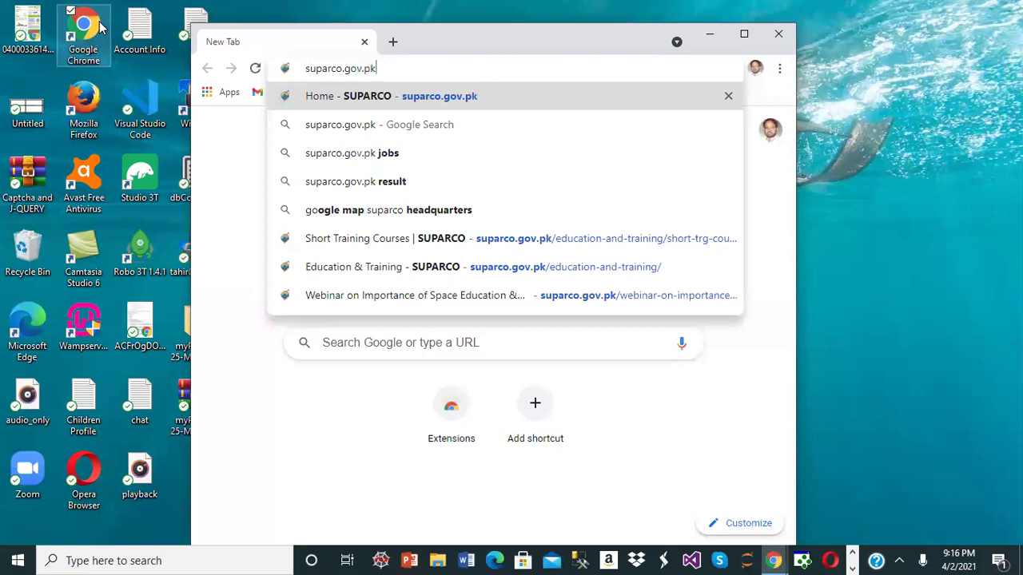
key(Return)
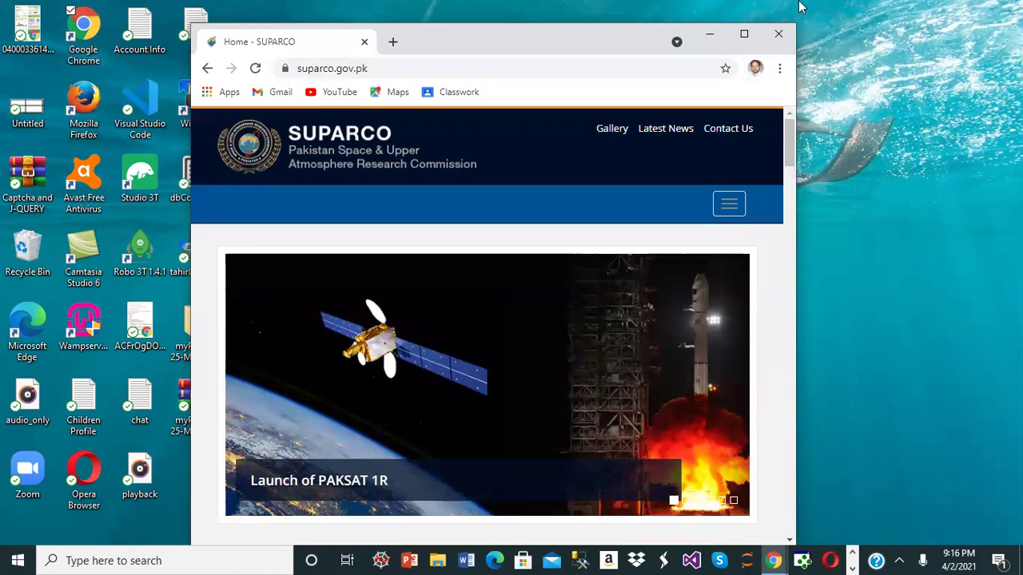
- Maximize Chrome and browse the SUPARCO site's section pages before returning to Home
key(super+Up)
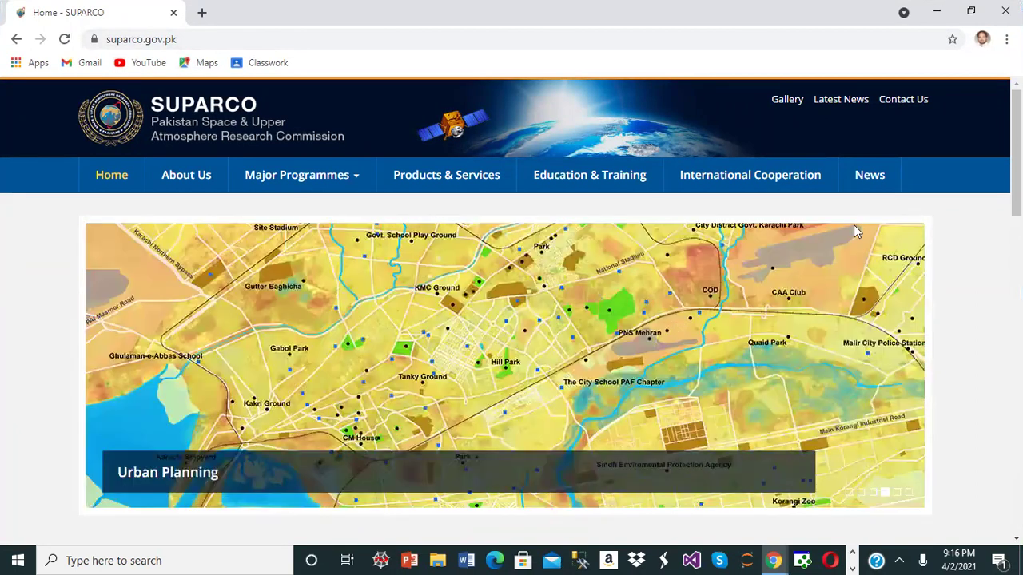
mouse_move(322, 190)
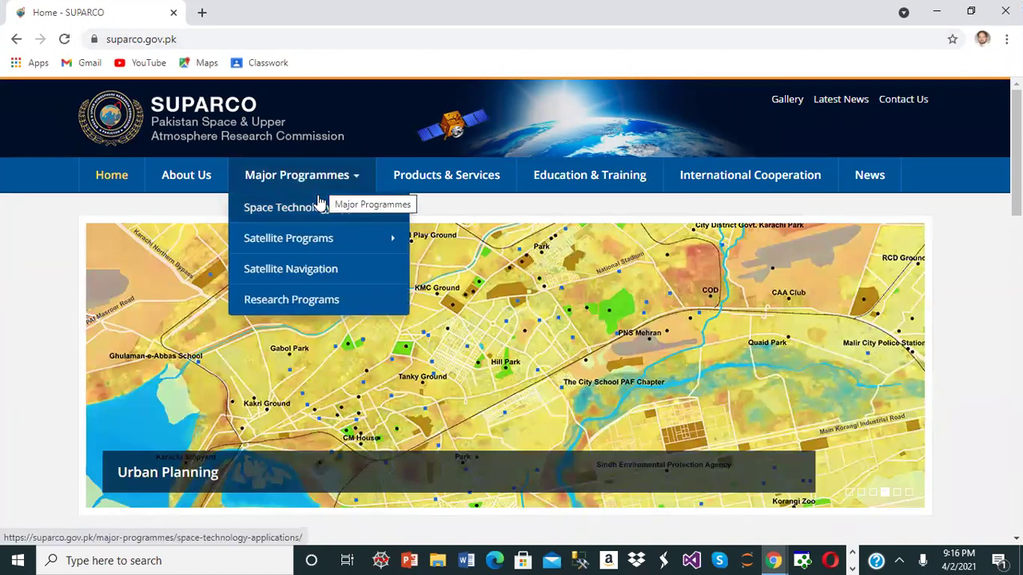
click(314, 217)
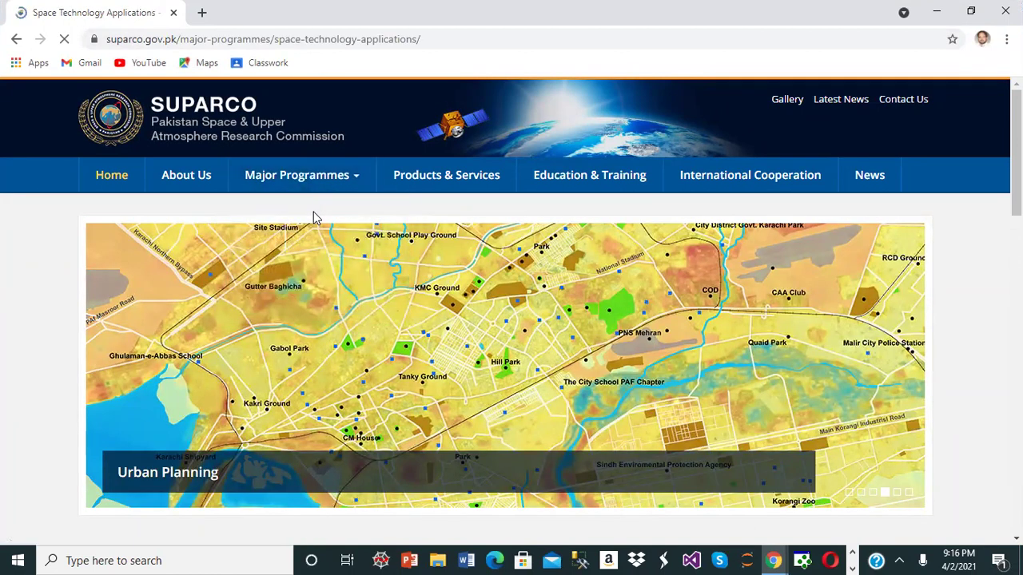
click(447, 187)
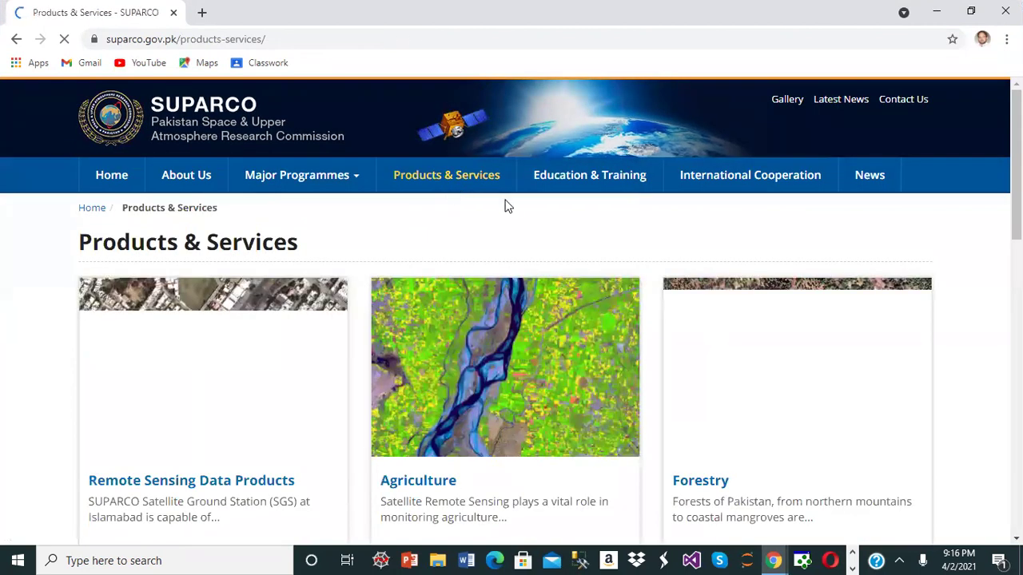
click(600, 178)
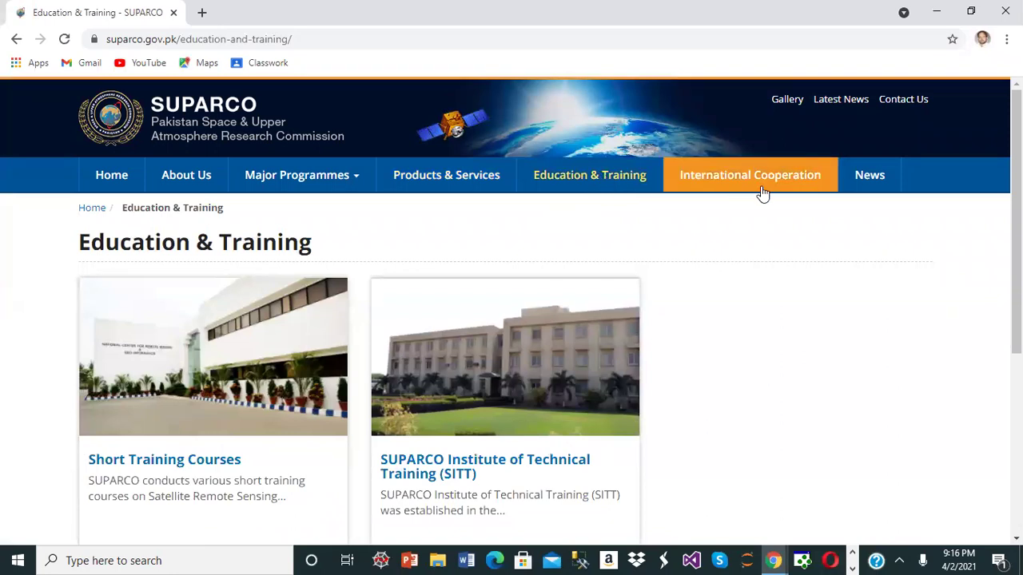
click(755, 186)
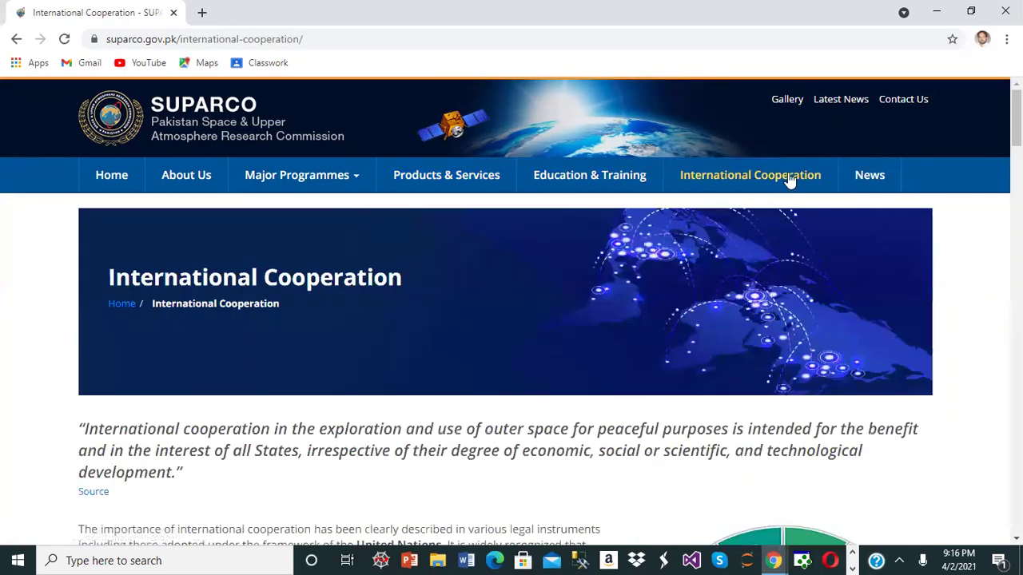
click(857, 183)
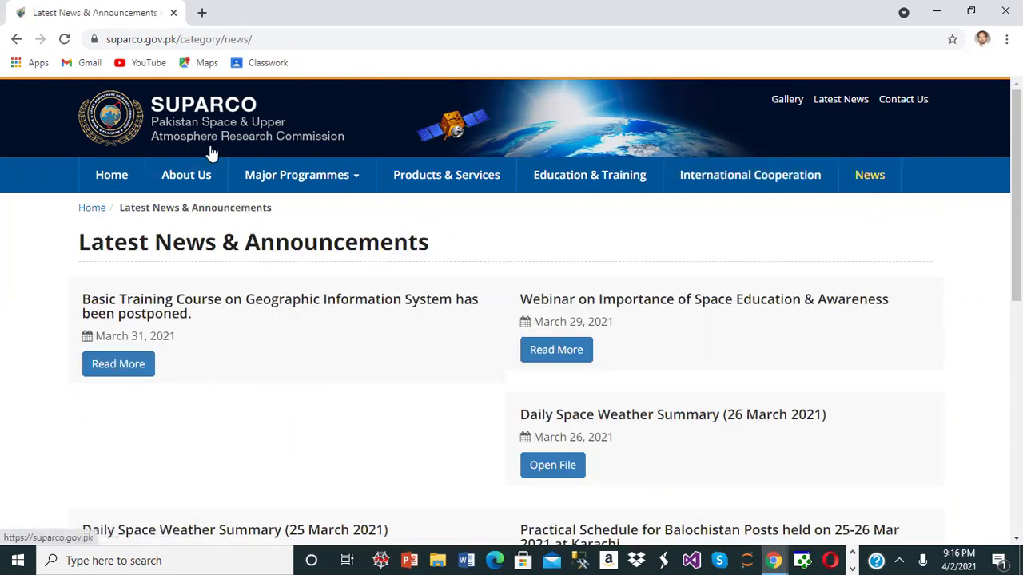
click(164, 178)
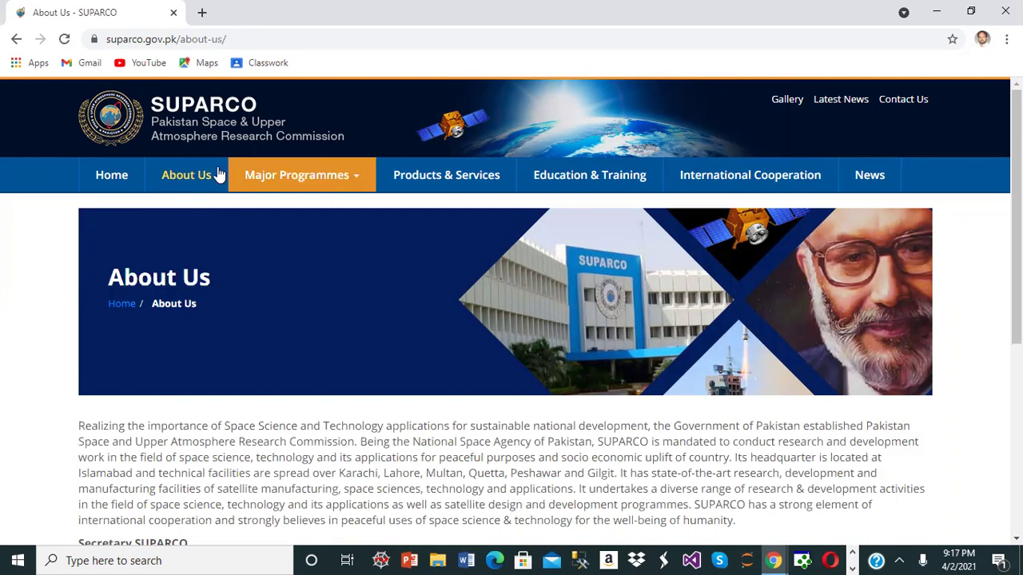
click(114, 176)
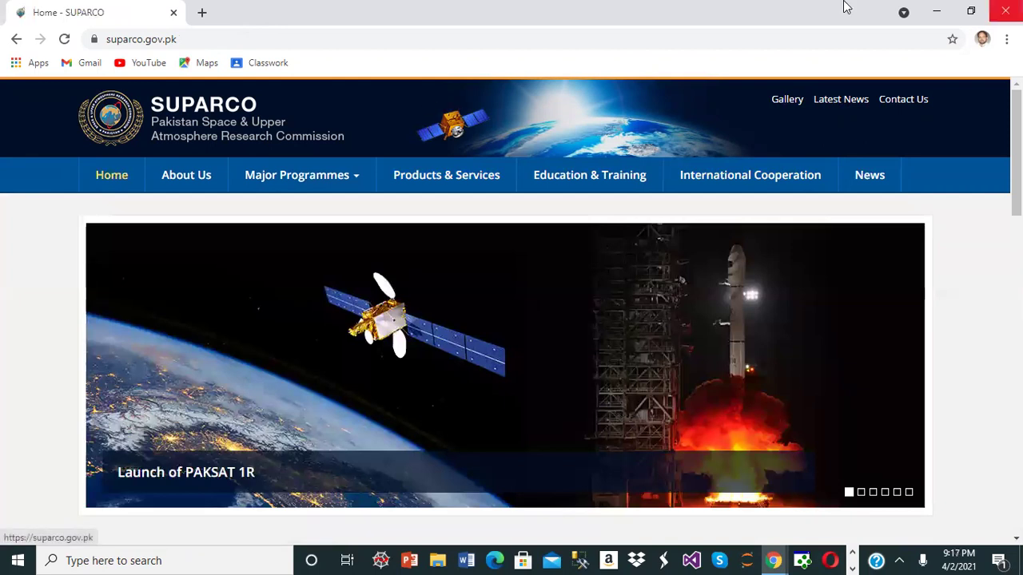
- Close the SUPARCO window, minimize the Zoom window, and switch to the WordPress setup window
click(1005, 11)
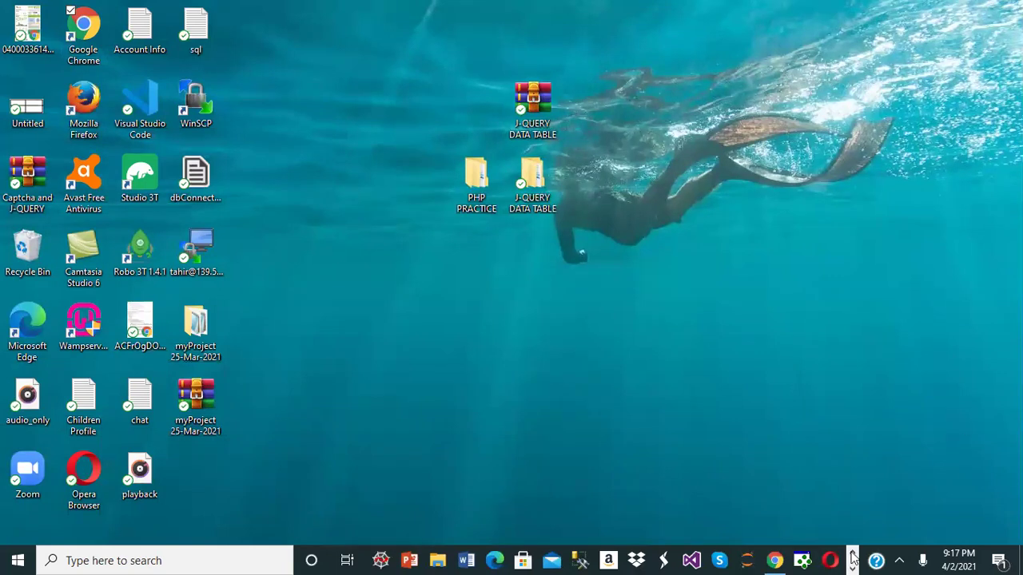
click(773, 560)
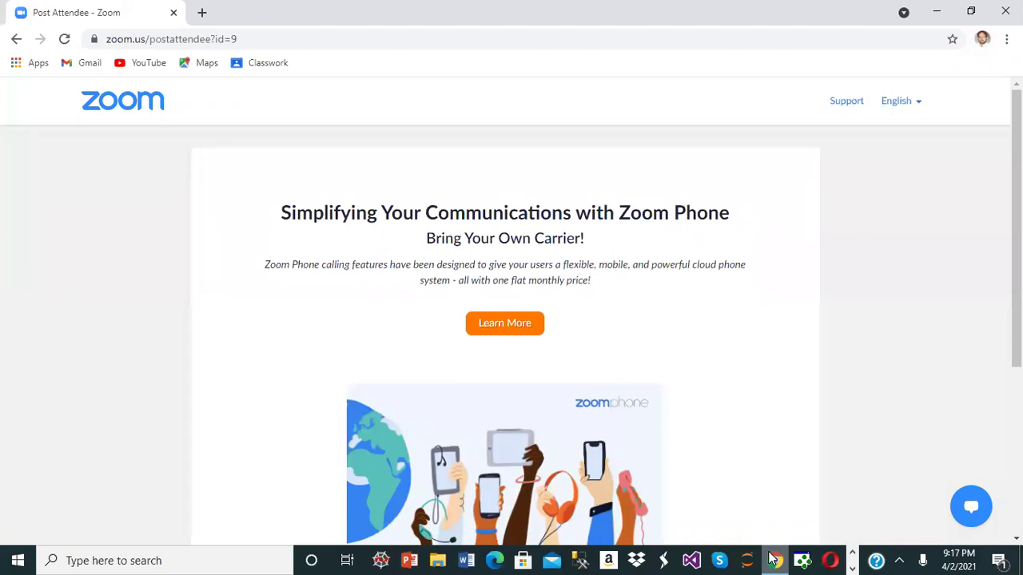
click(774, 560)
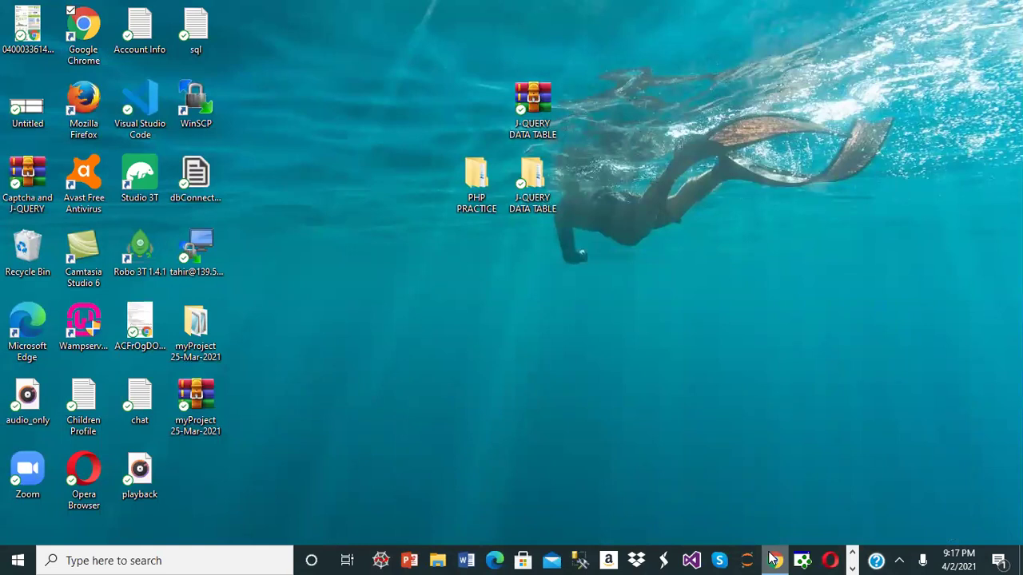
key(alt+Tab)
key(Tab)
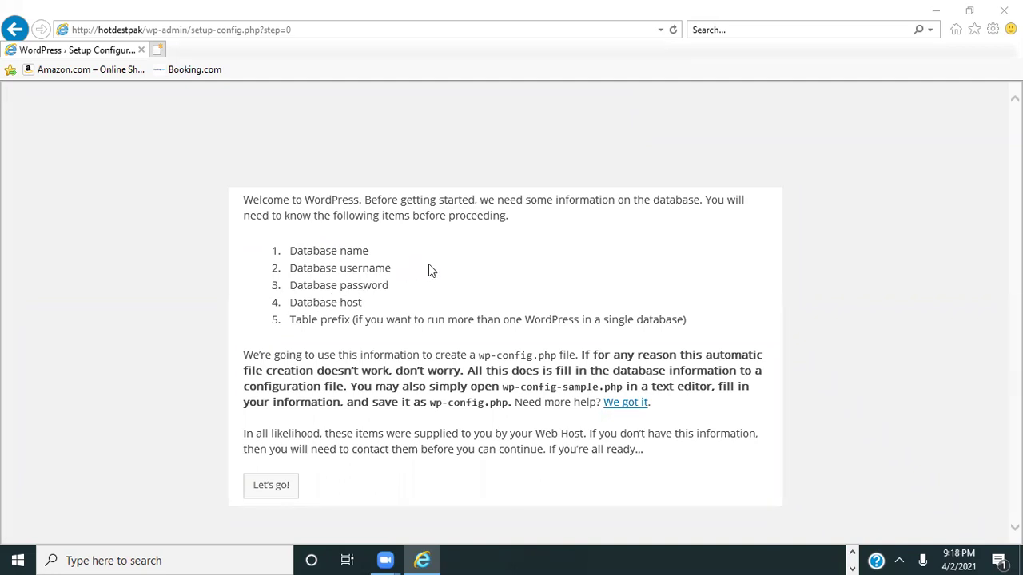
- Submit database name myword, user root and a blank password
click(265, 487)
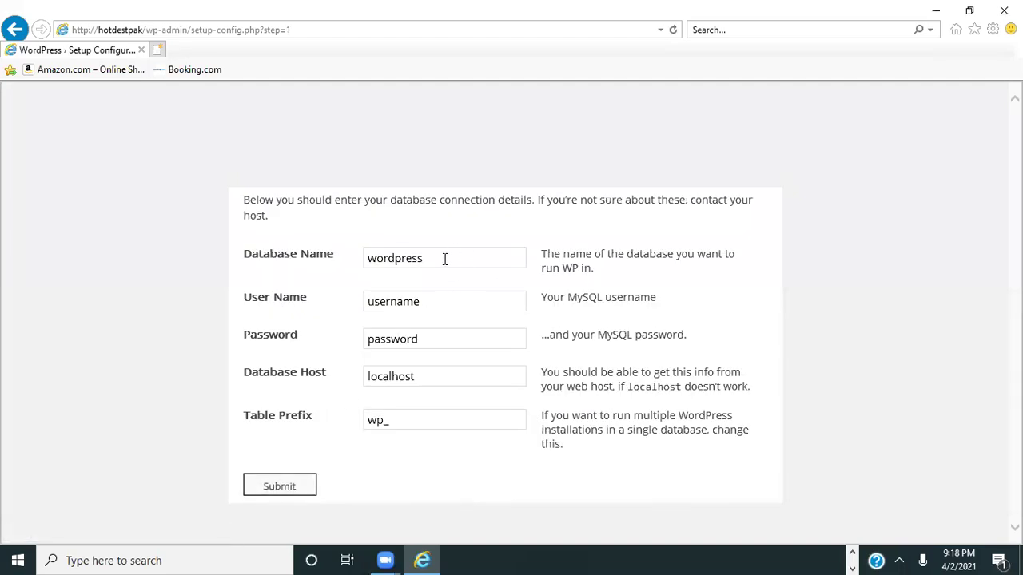
click(440, 259)
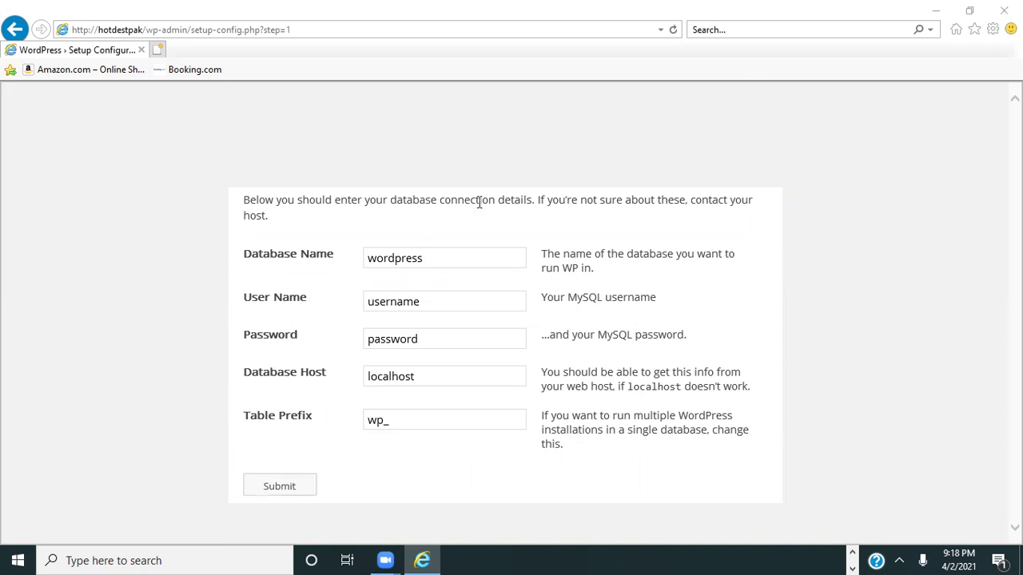
key(BackSpace)
key(BackSpace)
key(BackSpace)
key(BackSpace)
key(BackSpace)
key(BackSpace)
key(BackSpace)
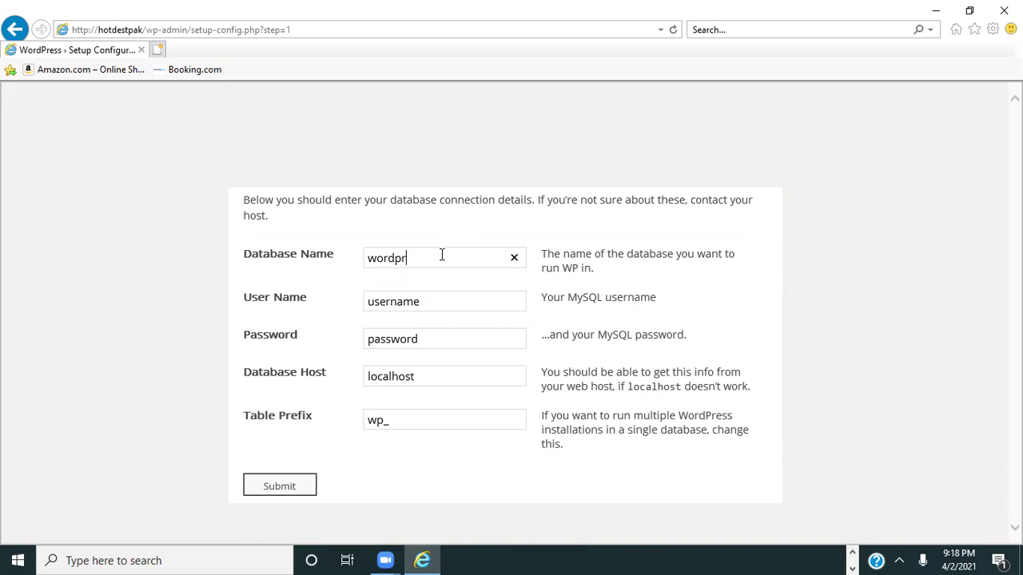
key(BackSpace)
key(BackSpace)
text(myword)
click(448, 304)
key(BackSpace)
key(BackSpace)
key(BackSpace)
key(BackSpace)
key(BackSpace)
key(BackSpace)
key(BackSpace)
key(BackSpace)
text(root)
click(438, 342)
key(BackSpace)
key(BackSpace)
key(BackSpace)
key(BackSpace)
key(BackSpace)
key(BackSpace)
key(BackSpace)
key(BackSpace)
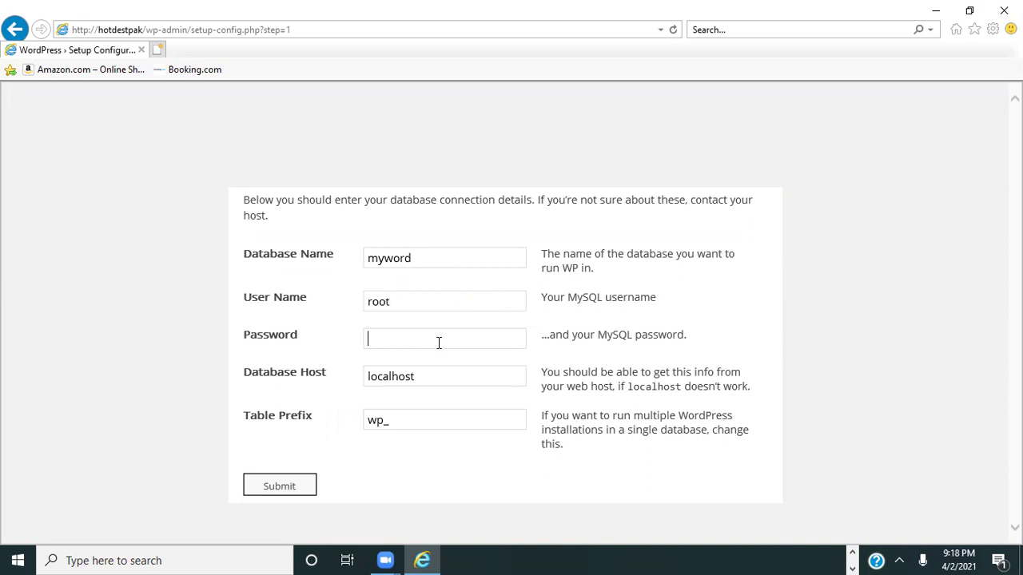
click(279, 489)
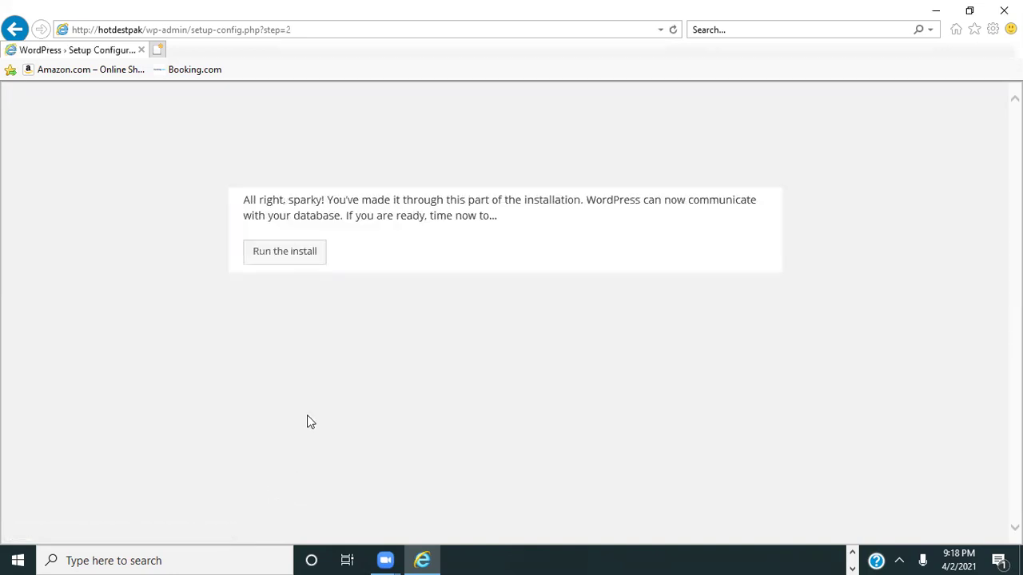
- Run the install and enter the site title 'Hot Dest Pakistan'
click(270, 262)
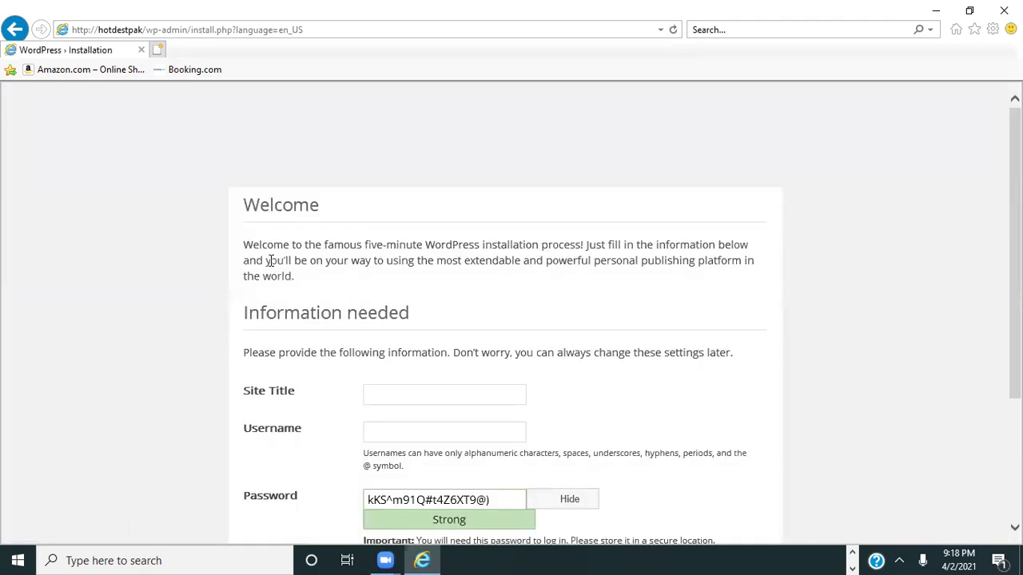
scroll(271, 260, down, 3)
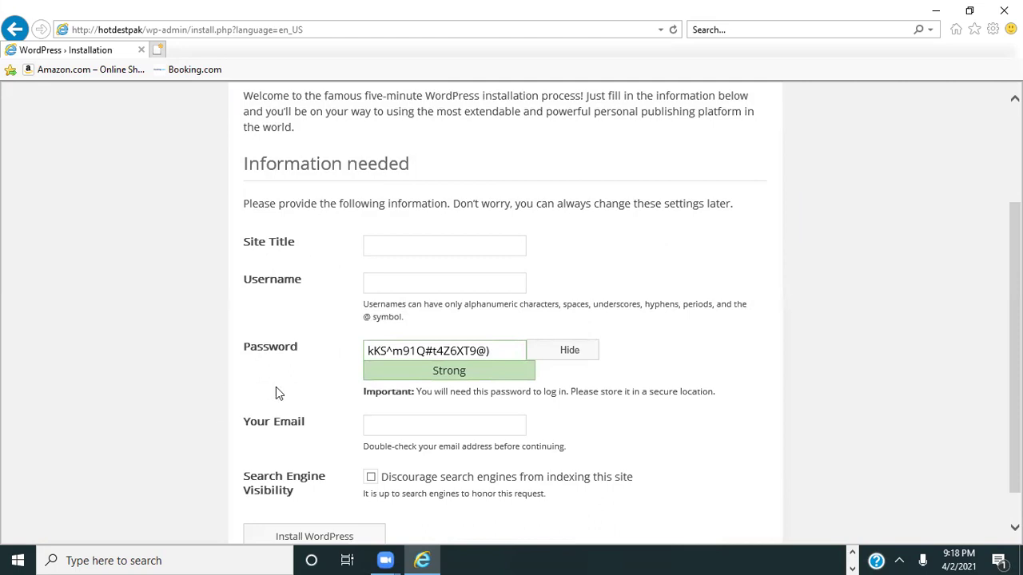
click(393, 249)
text(Ho)
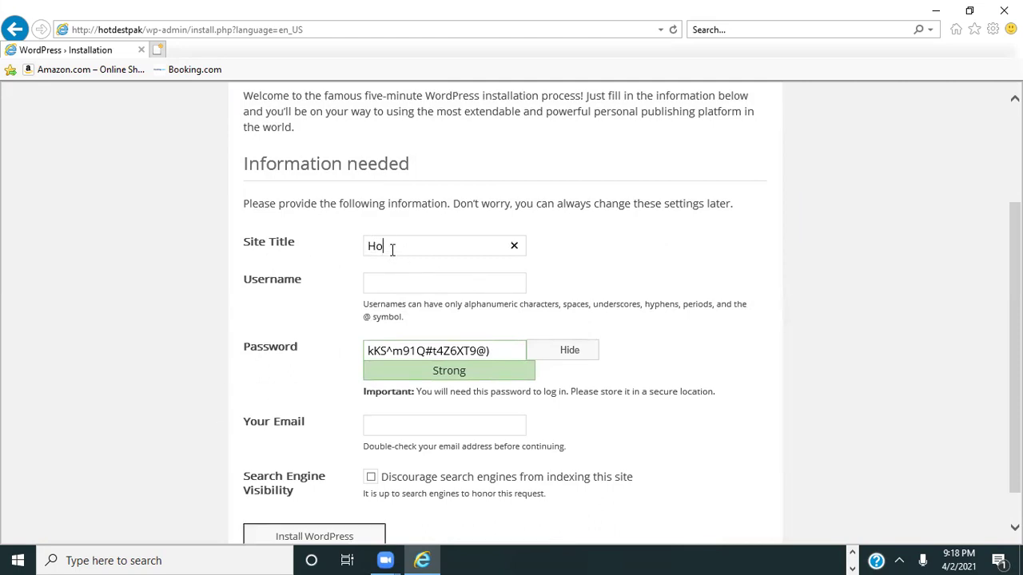
text(t Pest Pakistan)
- Enter the administrator username and replace the generated password with a weak one
click(422, 287)
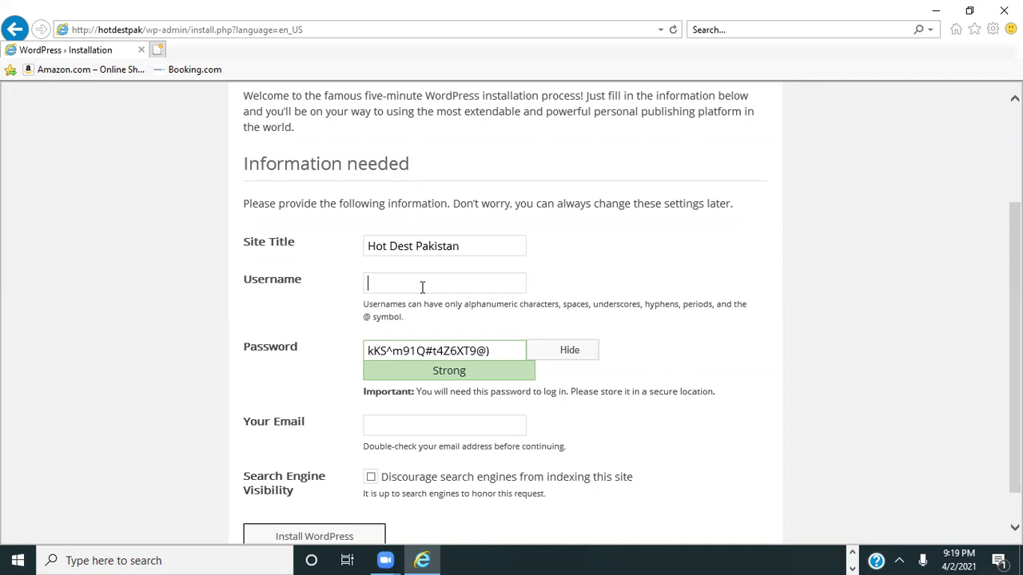
text(root)
click(496, 352)
key(BackSpace)
key(BackSpace)
key(BackSpace)
key(BackSpace)
key(BackSpace)
key(BackSpace)
key(BackSpace)
key(BackSpace)
key(BackSpace)
key(BackSpace)
key(BackSpace)
key(BackSpace)
key(BackSpace)
key(BackSpace)
key(BackSpace)
key(BackSpace)
key(BackSpace)
key(BackSpace)
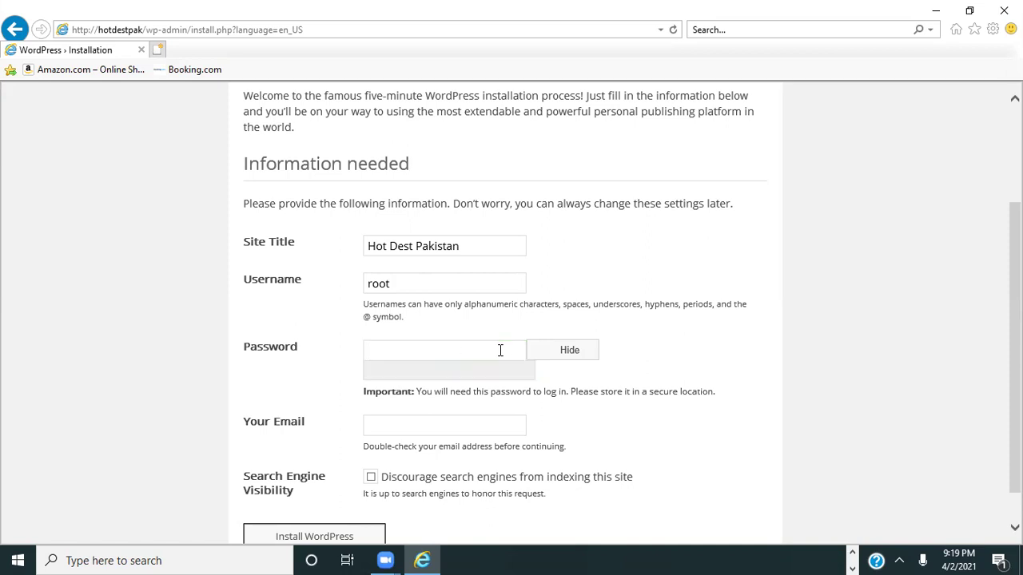
click(426, 278)
key(BackSpace)
key(BackSpace)
key(BackSpace)
key(BackSpace)
text(admin)
key(Tab)
text(admin)
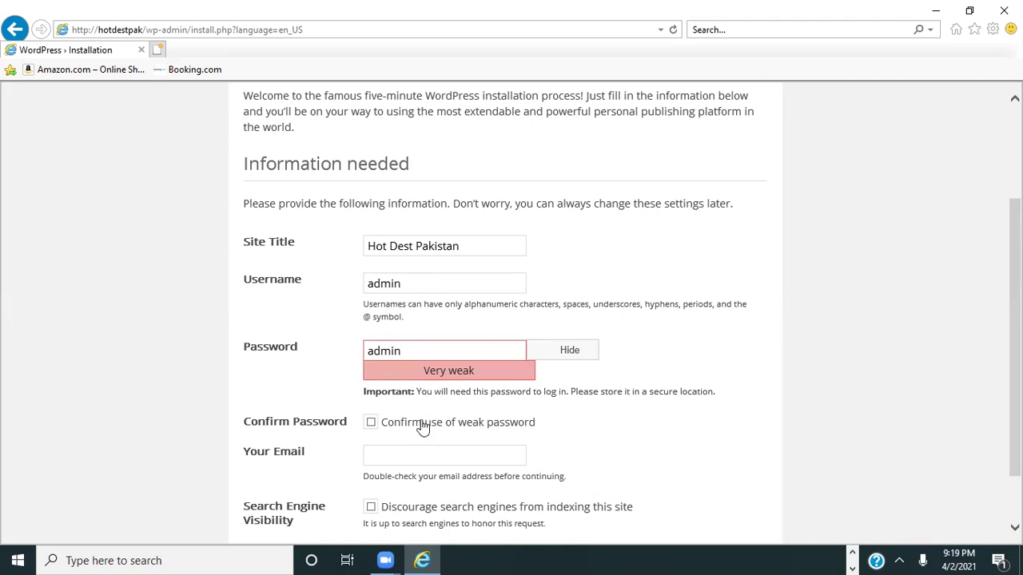
scroll(423, 427, down, 3)
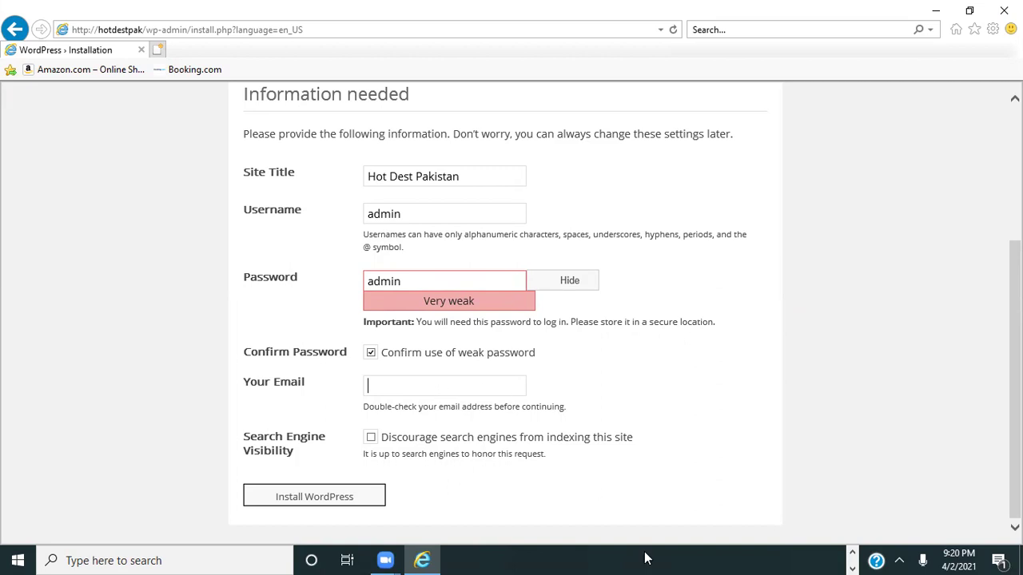
- Fill in the administrator's e-mail address and run the WordPress installation
click(899, 561)
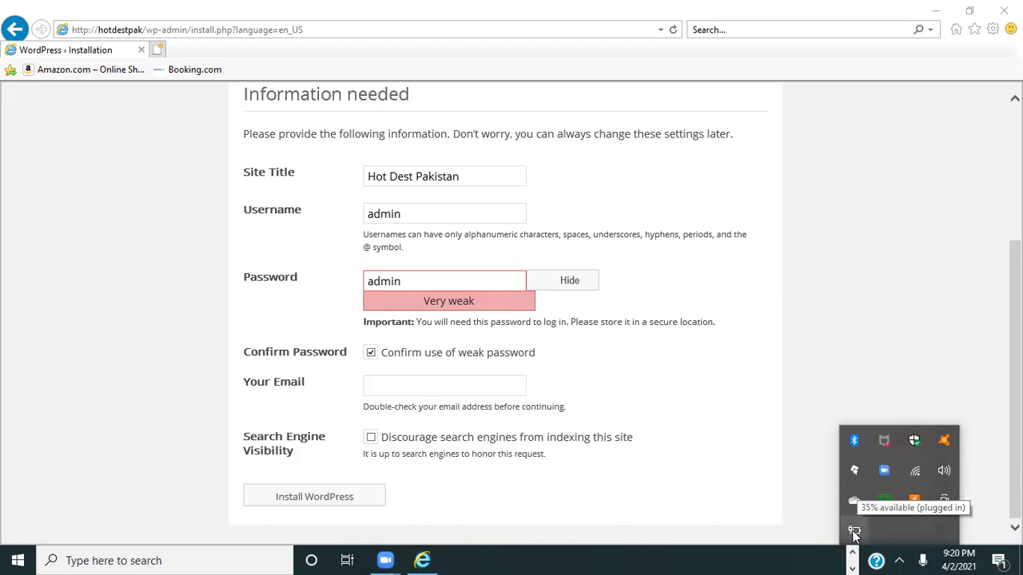
click(857, 246)
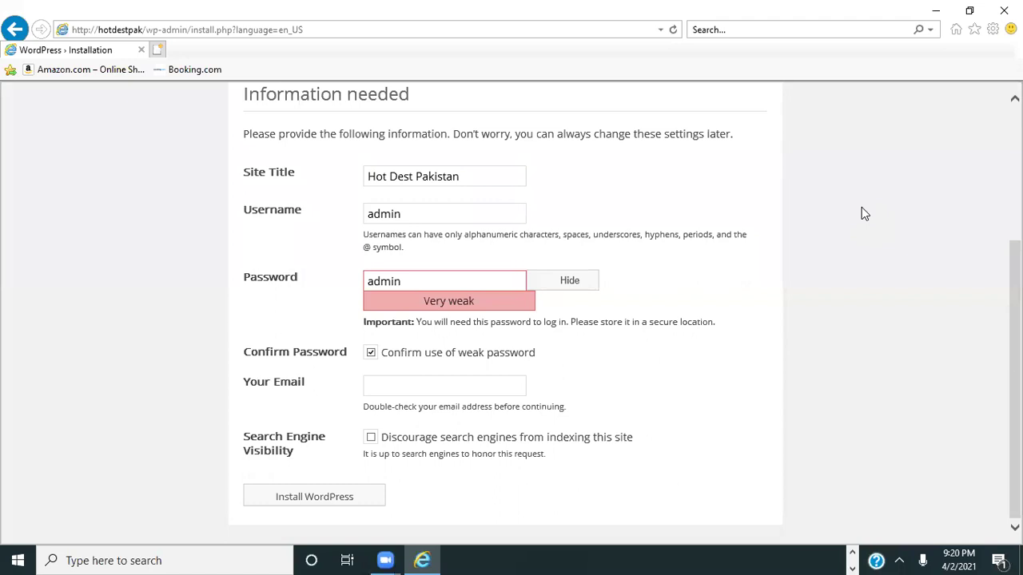
click(502, 386)
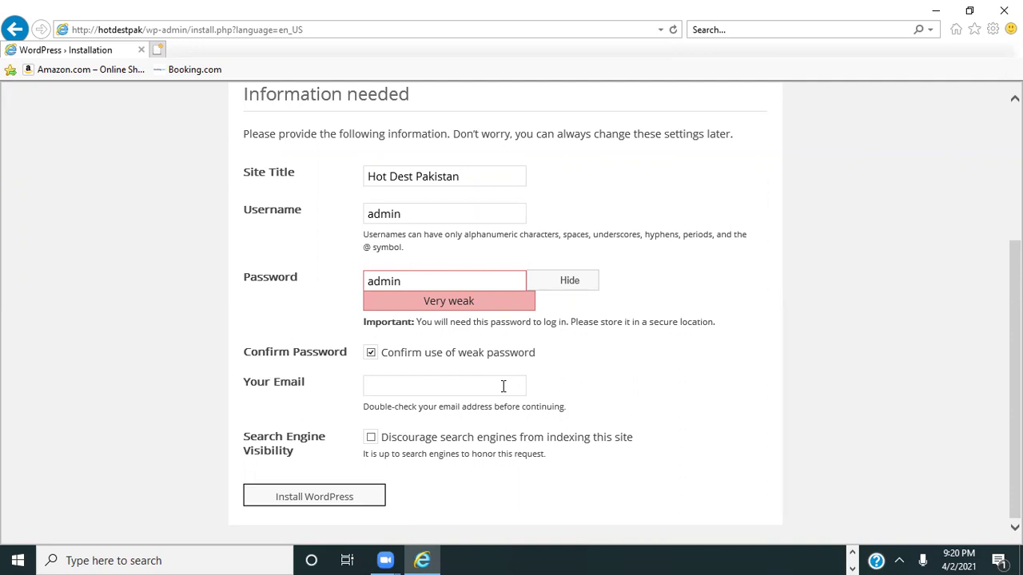
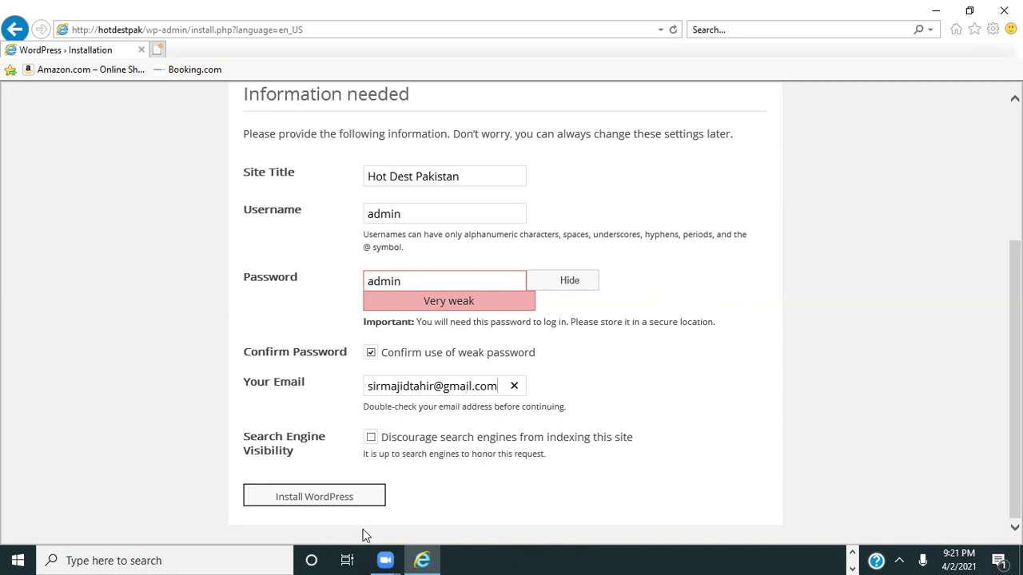
click(341, 502)
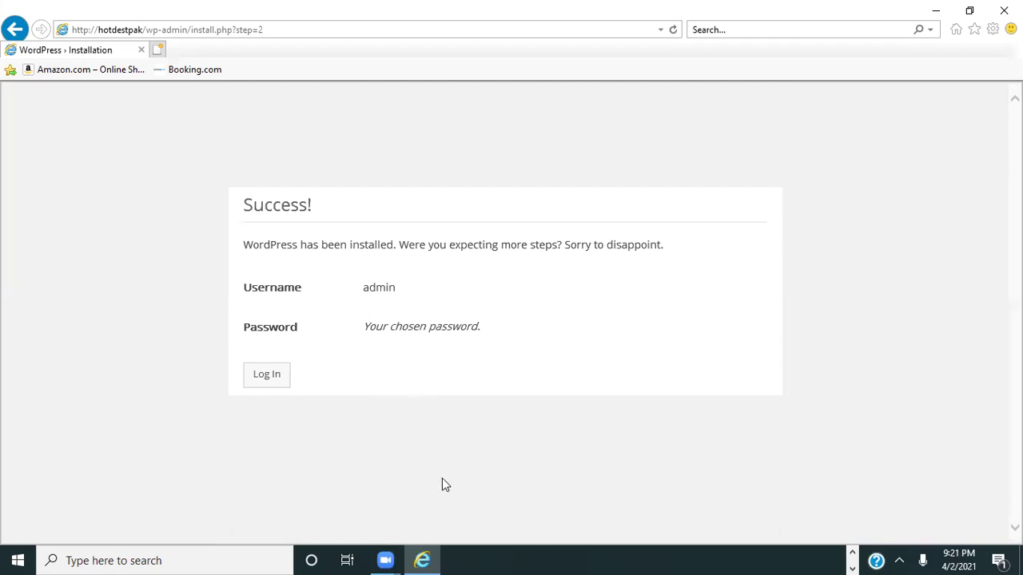
- Close Internet Explorer and launch Google Chrome maximized
click(263, 382)
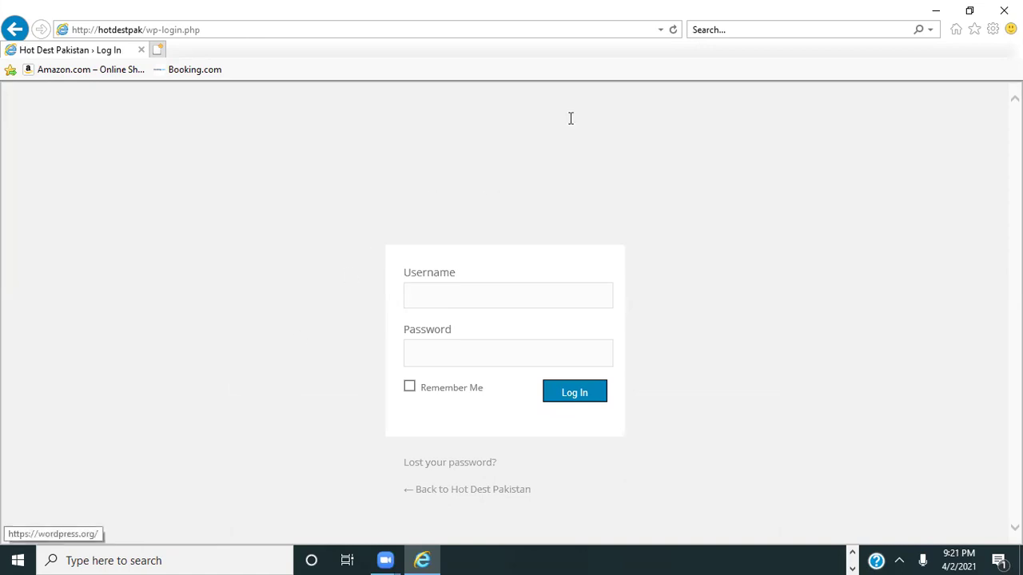
click(1003, 10)
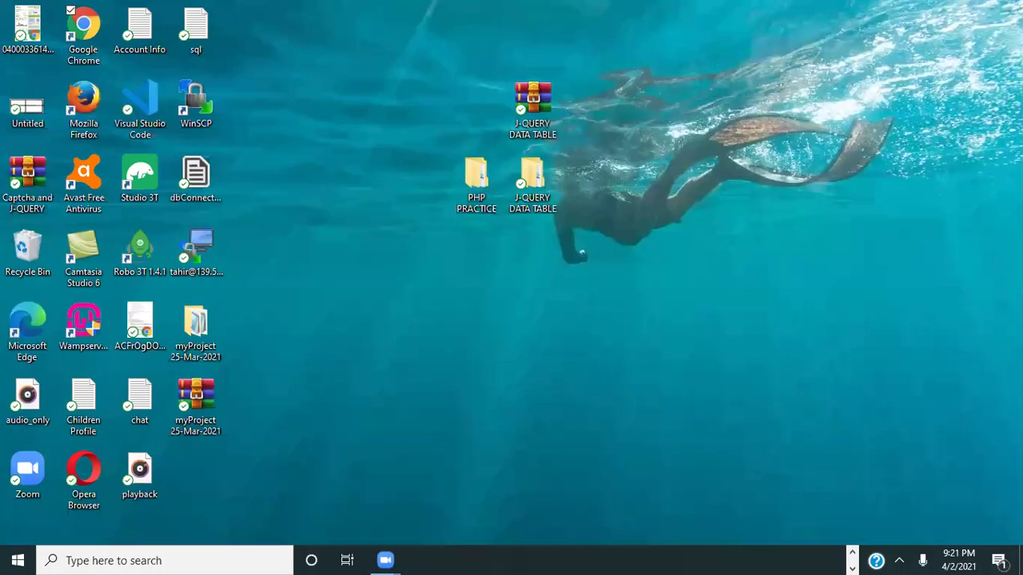
double_click(99, 33)
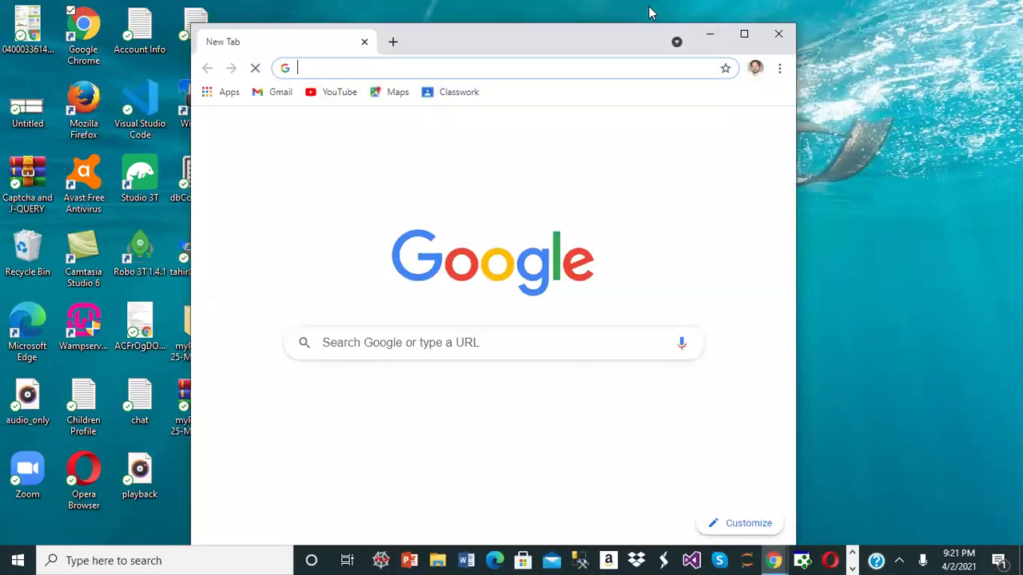
key(super+Up)
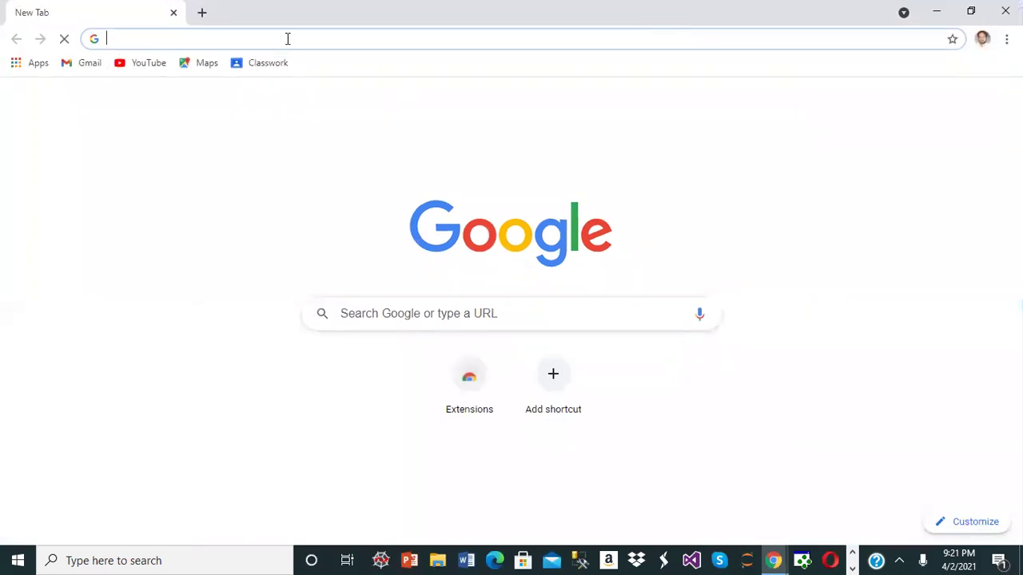
- Load localhost and scroll down to the Your VirtualHost list
click(286, 39)
text(localhost)
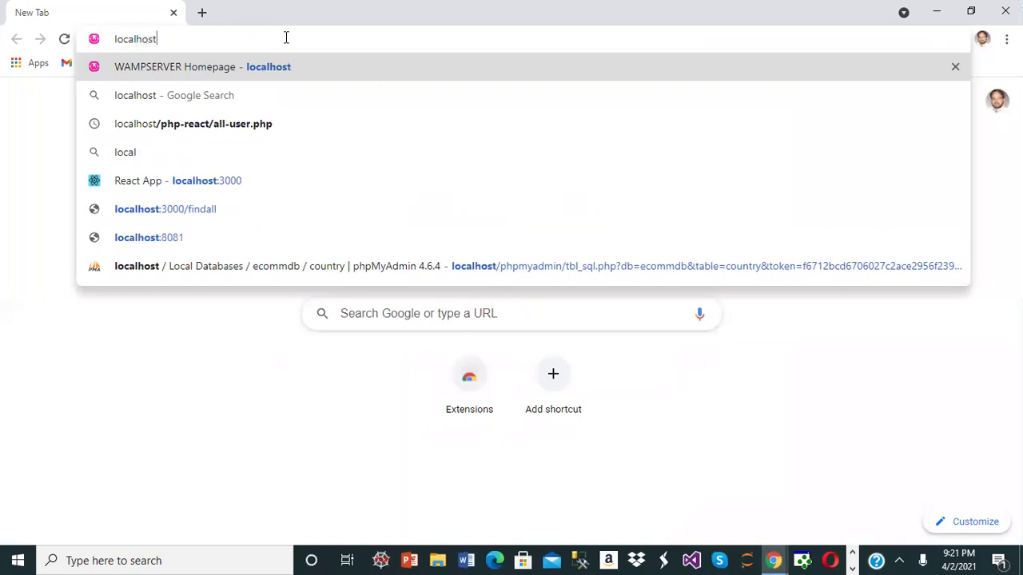
key(Return)
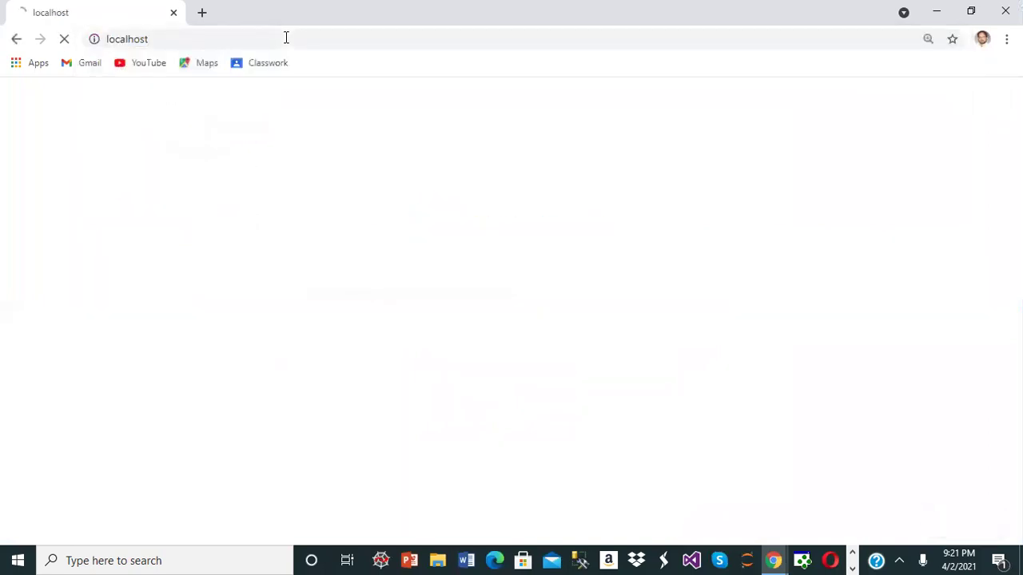
scroll(286, 37, down, 9)
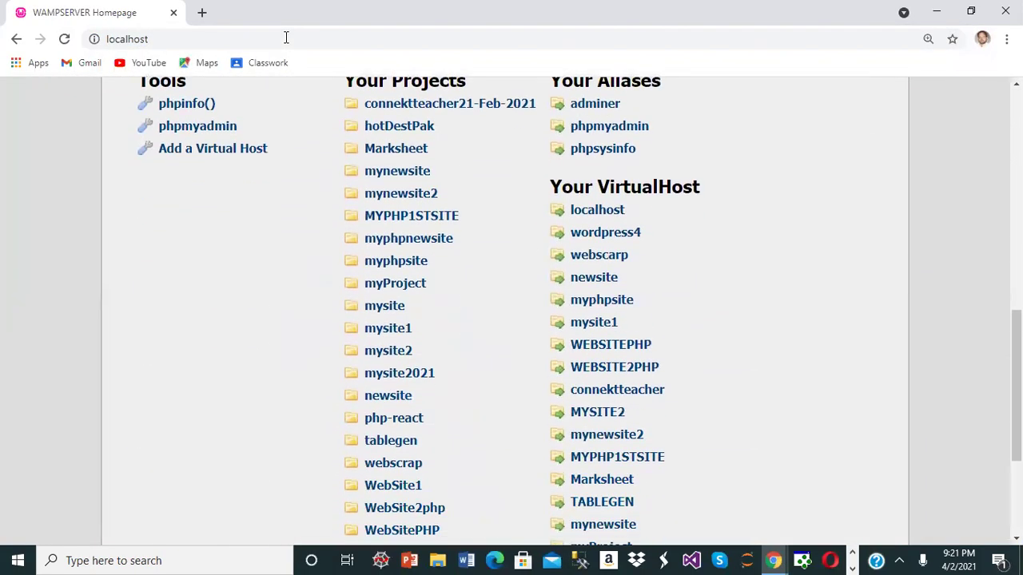
scroll(286, 37, down, 3)
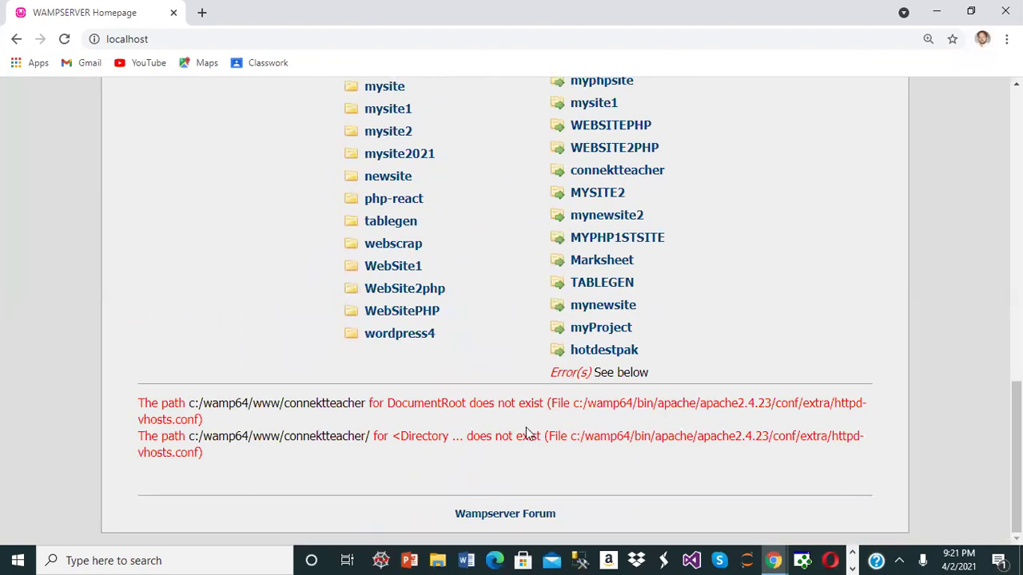
- Open the hotdestpak virtual host to view the Hot Dest Pakistan front page
click(603, 351)
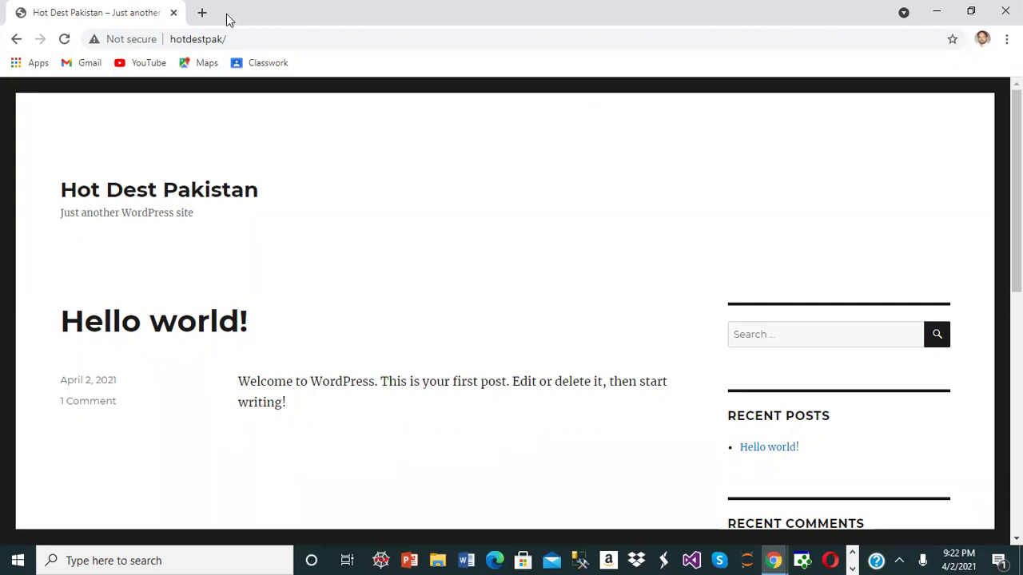
click(252, 39)
click(253, 39)
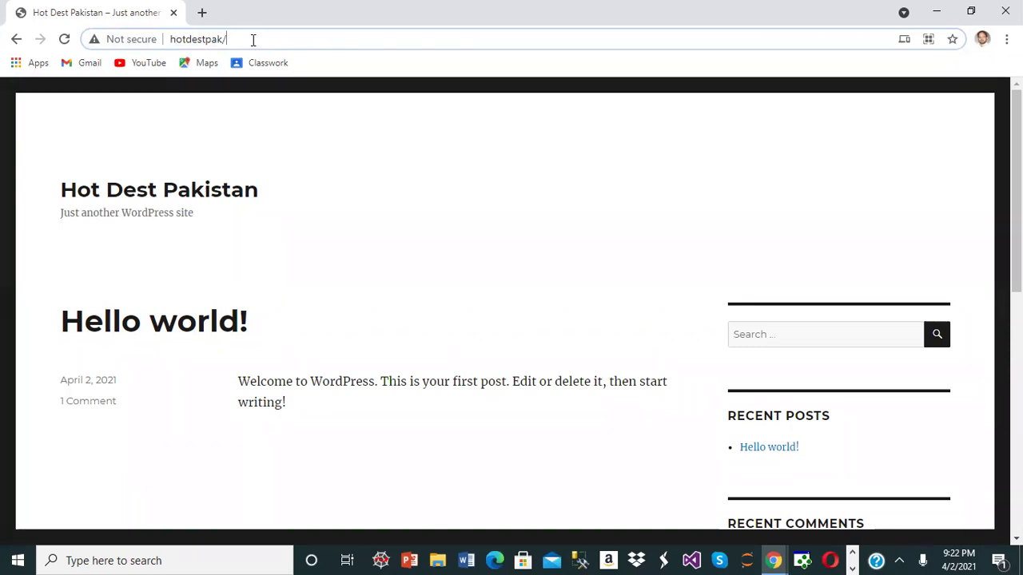
- Go to the site's wp-admin login page
text(we)
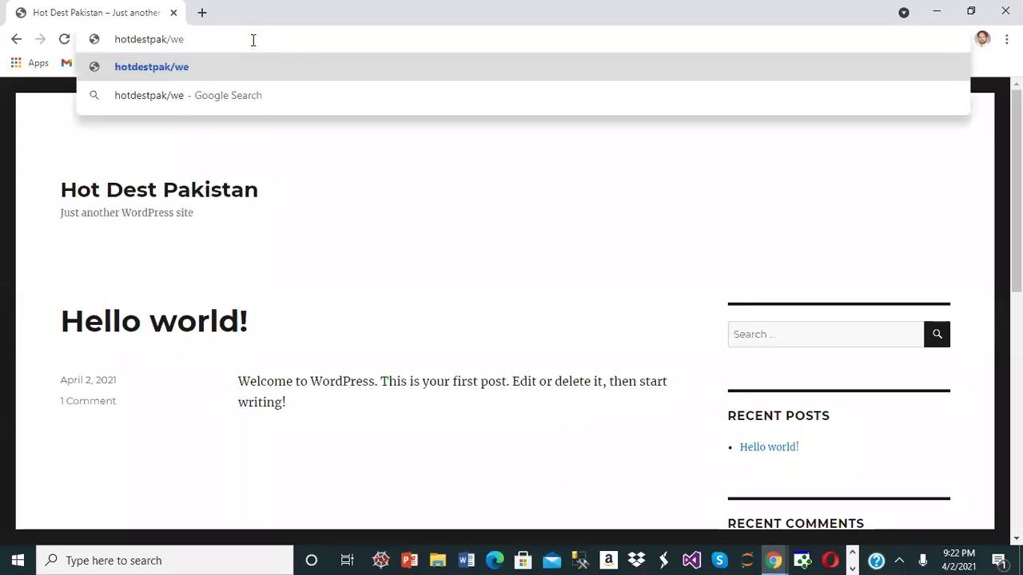
key(BackSpace)
text(p-admin)
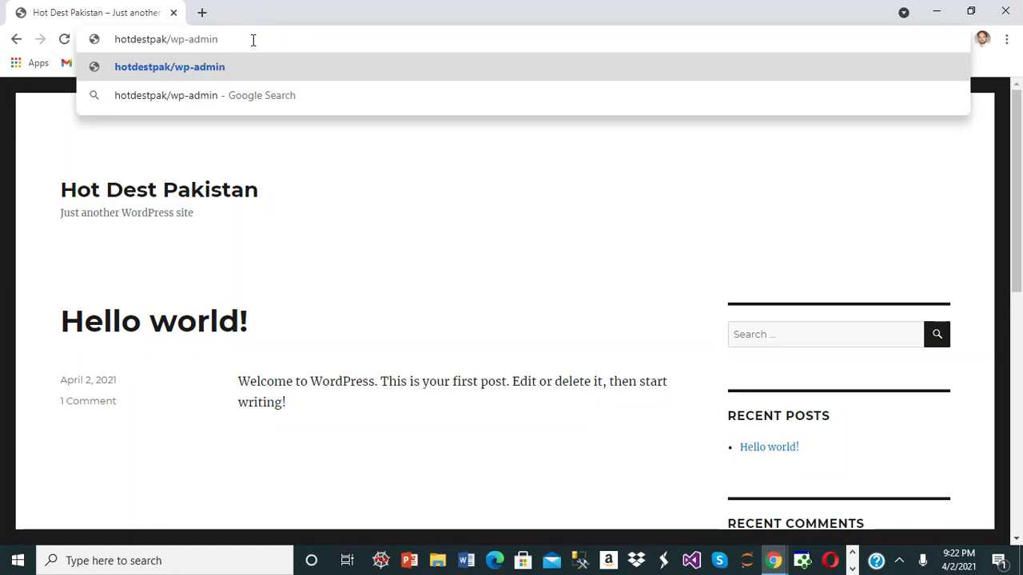
key(Return)
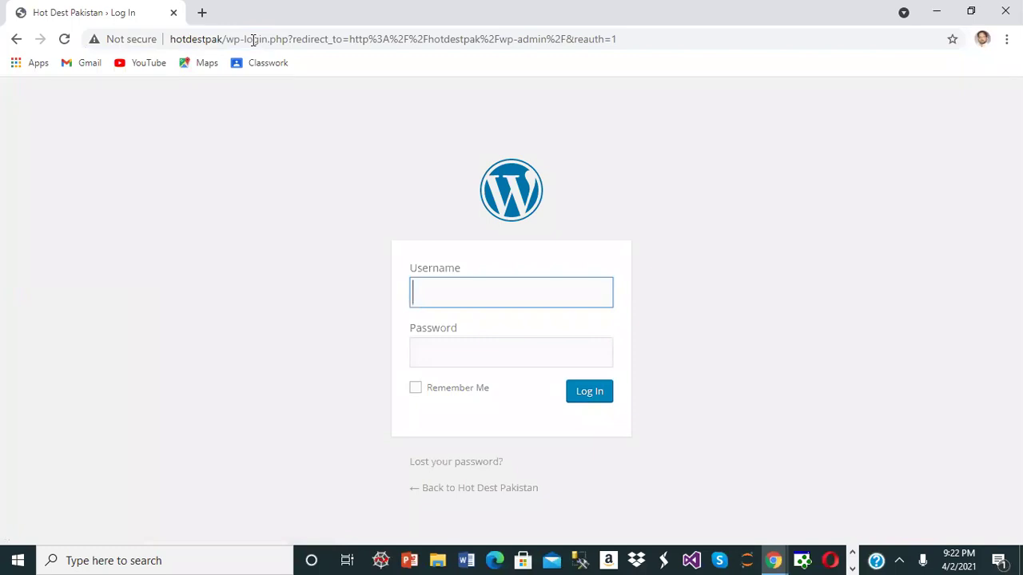
- Log in with the saved admin username and the account password, ticking Remember Me
click(463, 299)
click(447, 340)
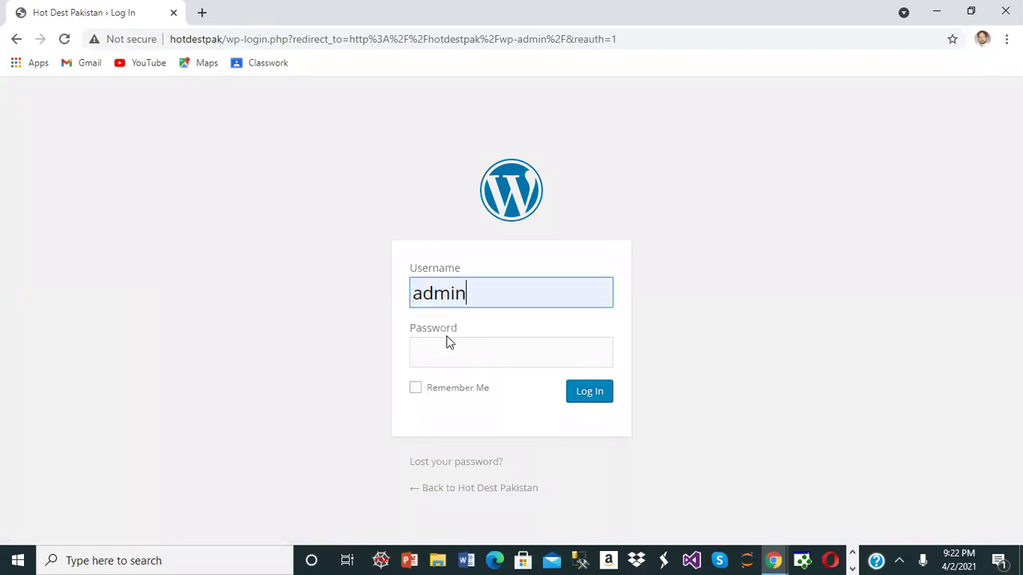
click(450, 346)
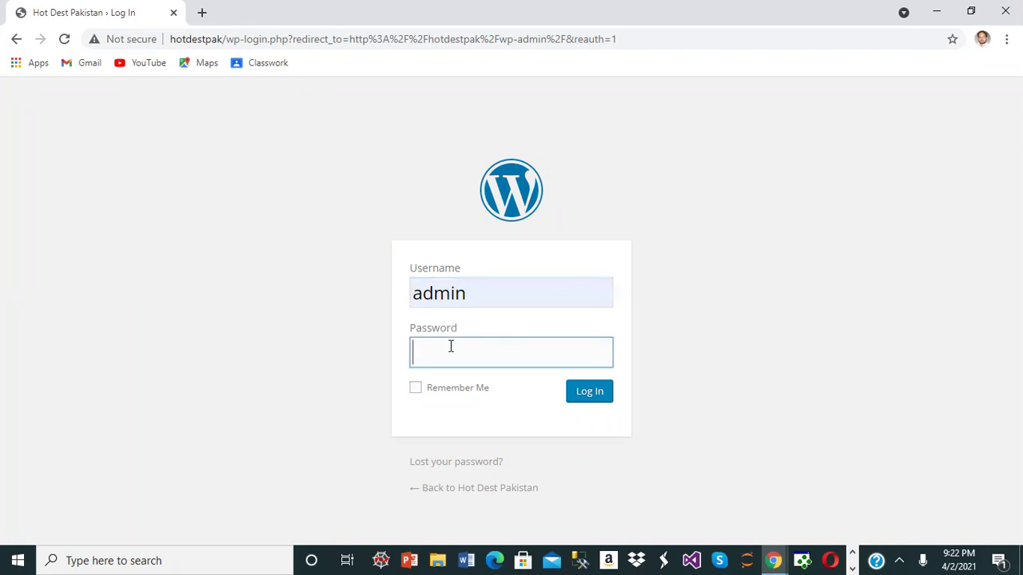
text(admin)
click(472, 389)
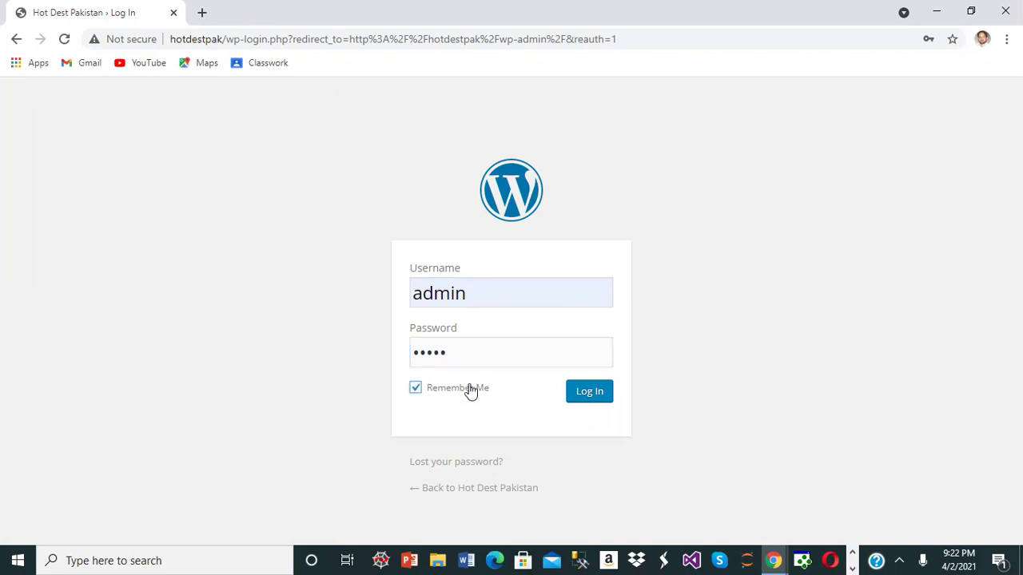
click(600, 395)
click(600, 396)
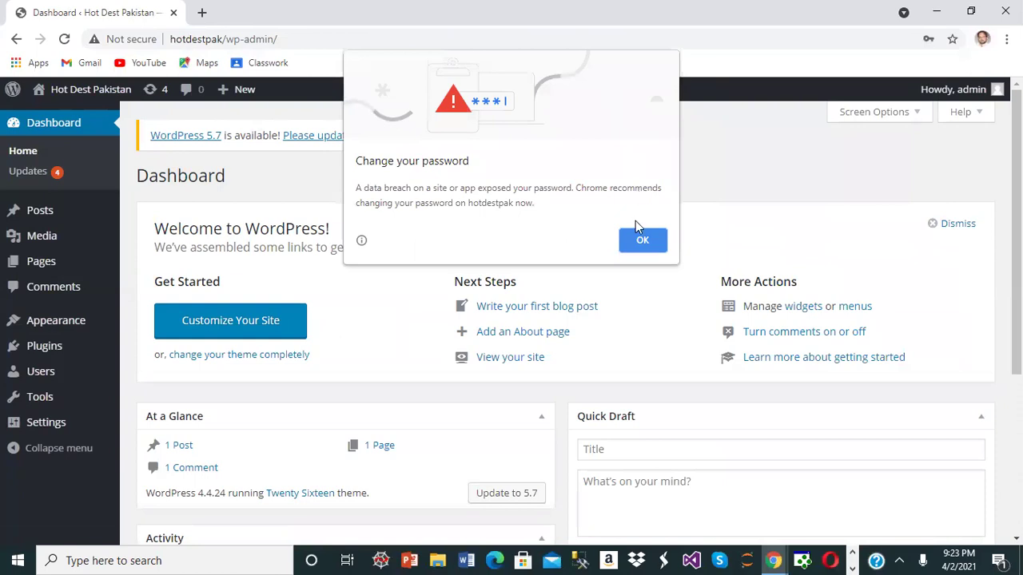
- Dismiss Chrome's Change your password warning over the Dashboard
click(646, 240)
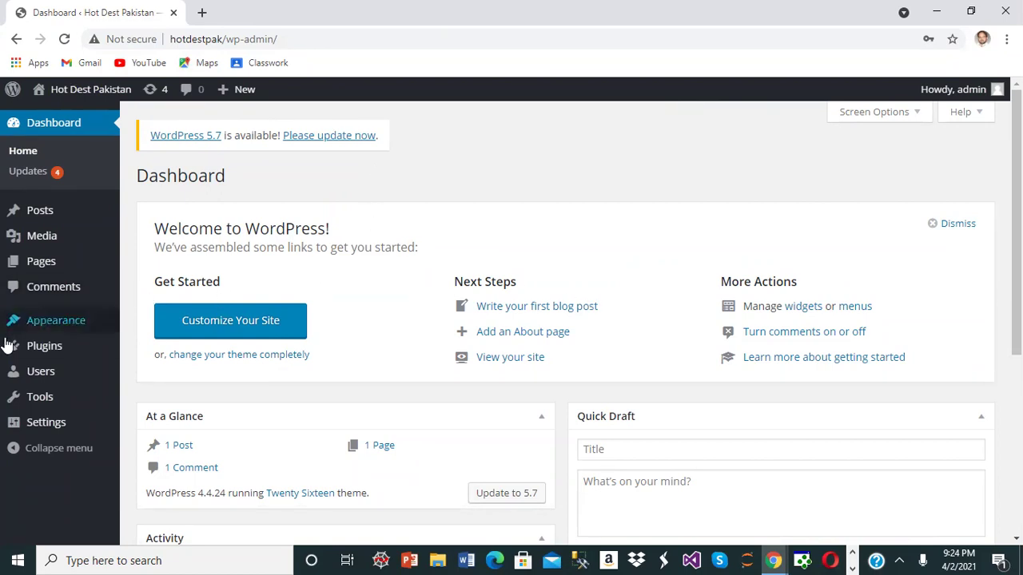
- Preview the public site, return to the Dashboard, and go to Appearance > Themes
mouse_move(33, 342)
mouse_move(52, 324)
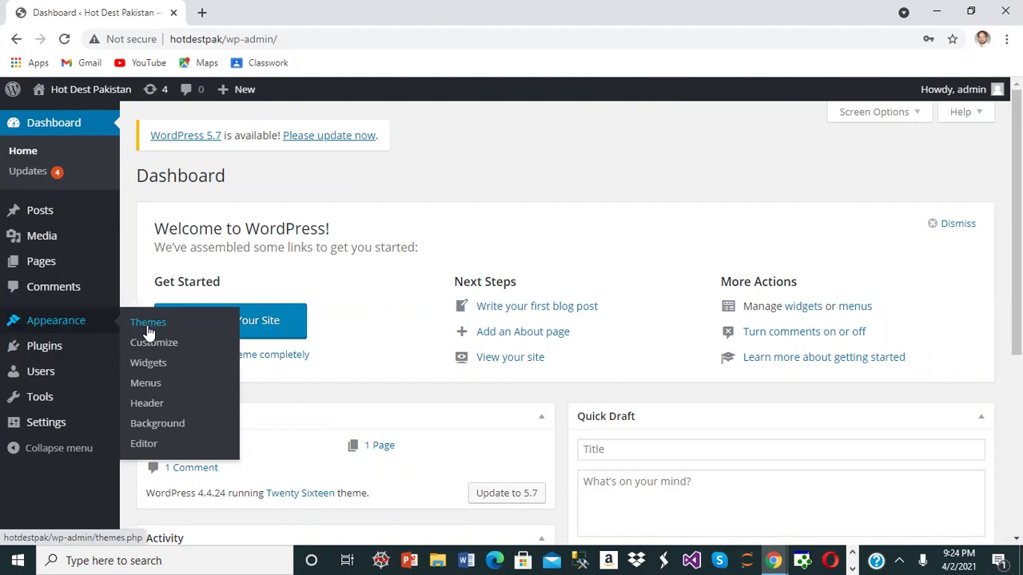
click(114, 95)
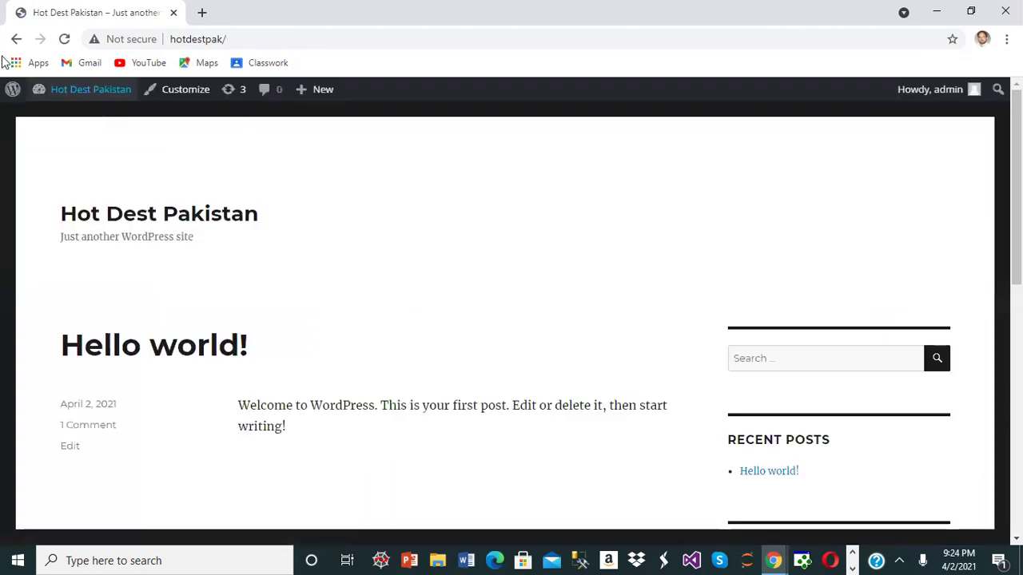
click(62, 116)
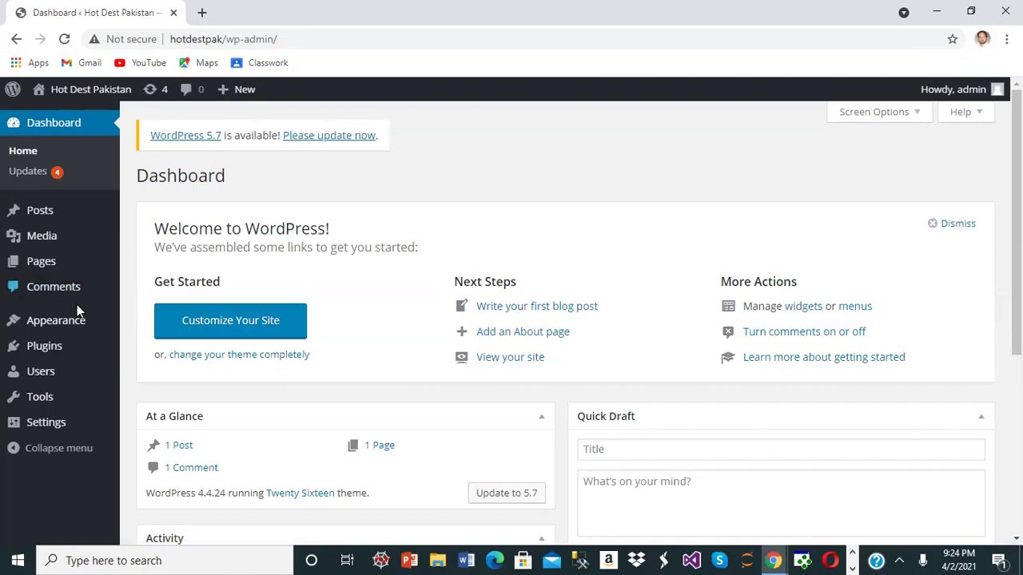
mouse_move(70, 324)
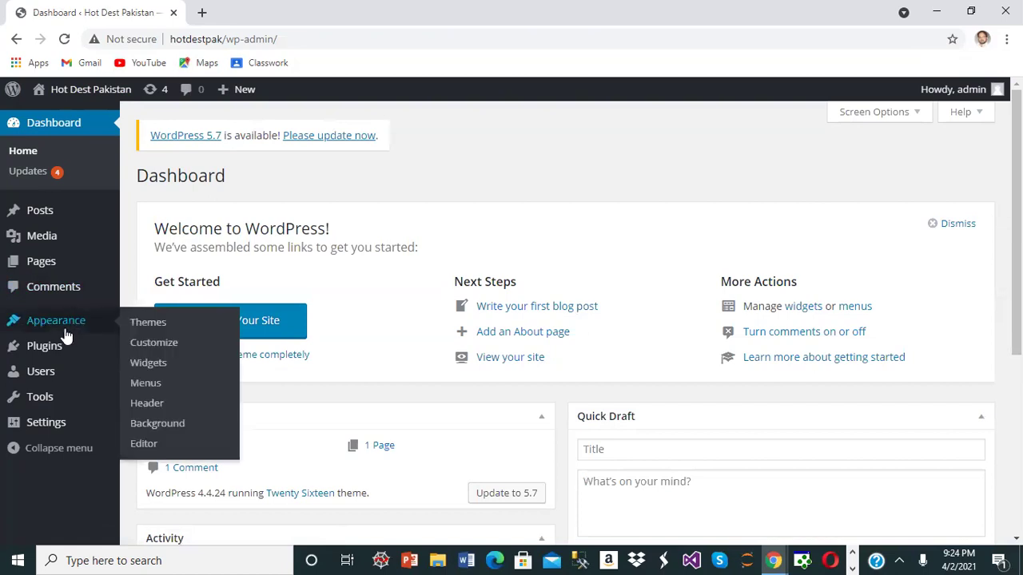
click(186, 324)
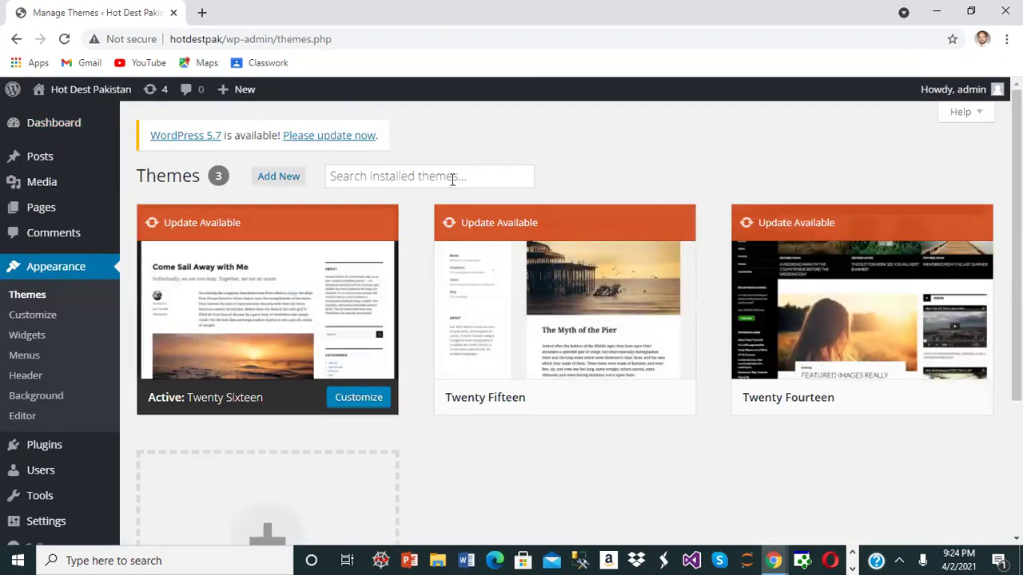
- Start a theme upload via Add New > Upload Theme
click(287, 183)
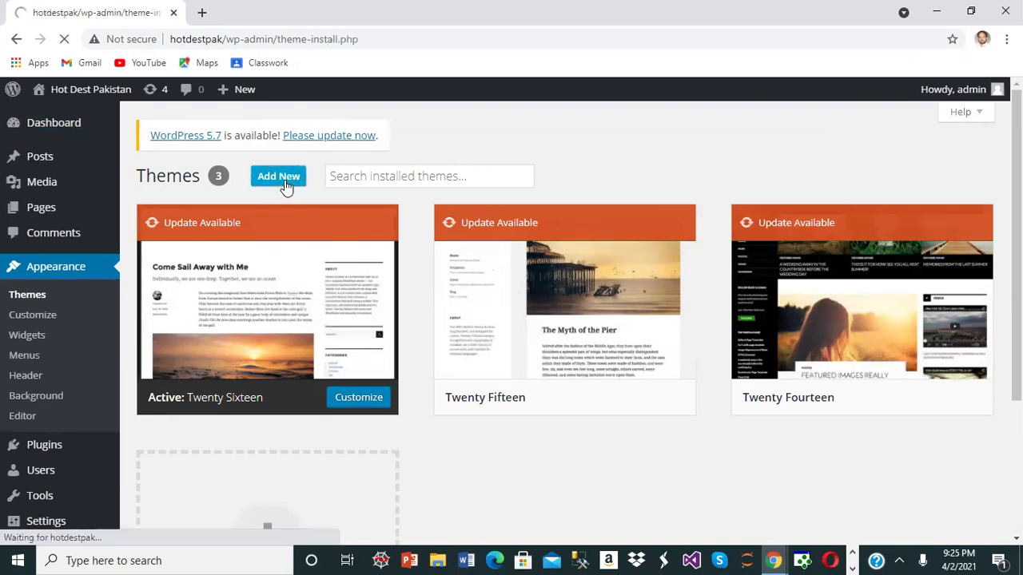
click(308, 179)
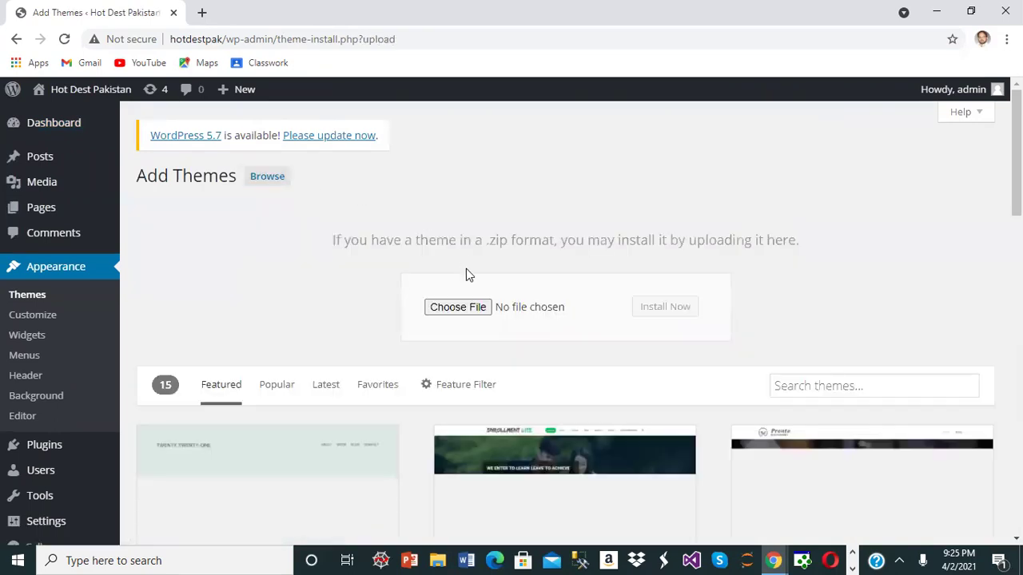
click(471, 312)
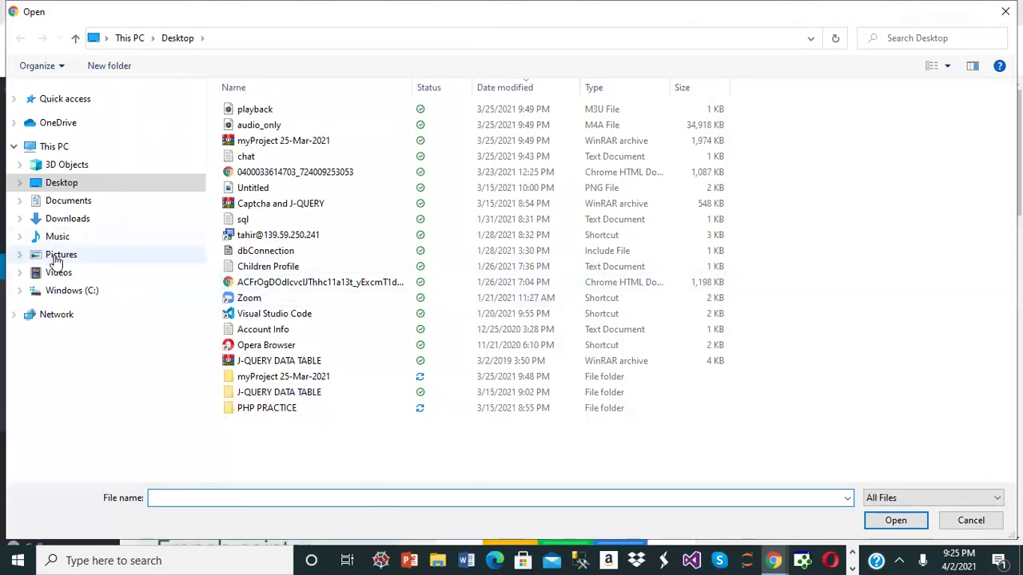
- Browse to the WP DATA > THEME folder and choose tempera.1.4.0.1.zip
click(58, 293)
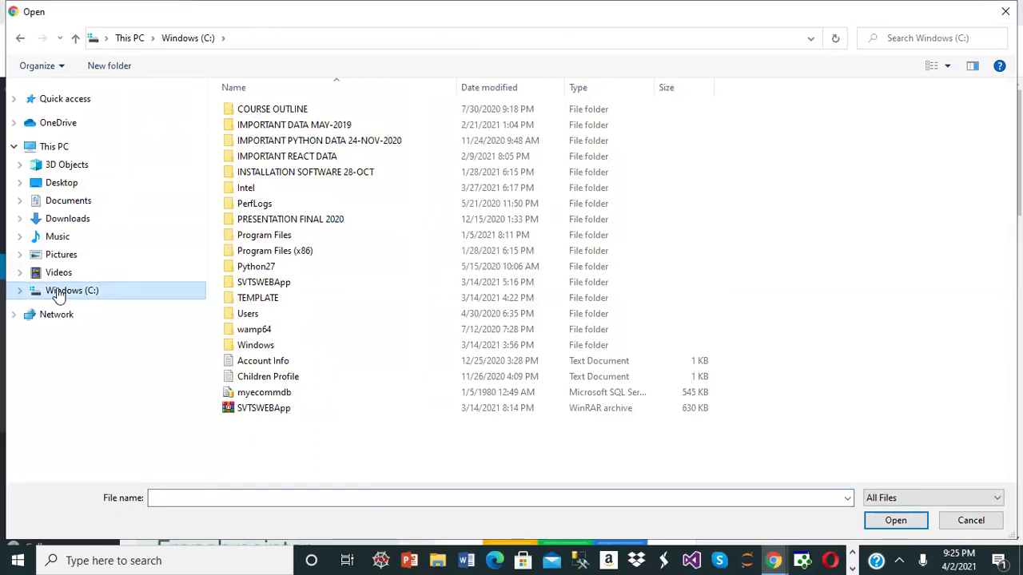
double_click(342, 128)
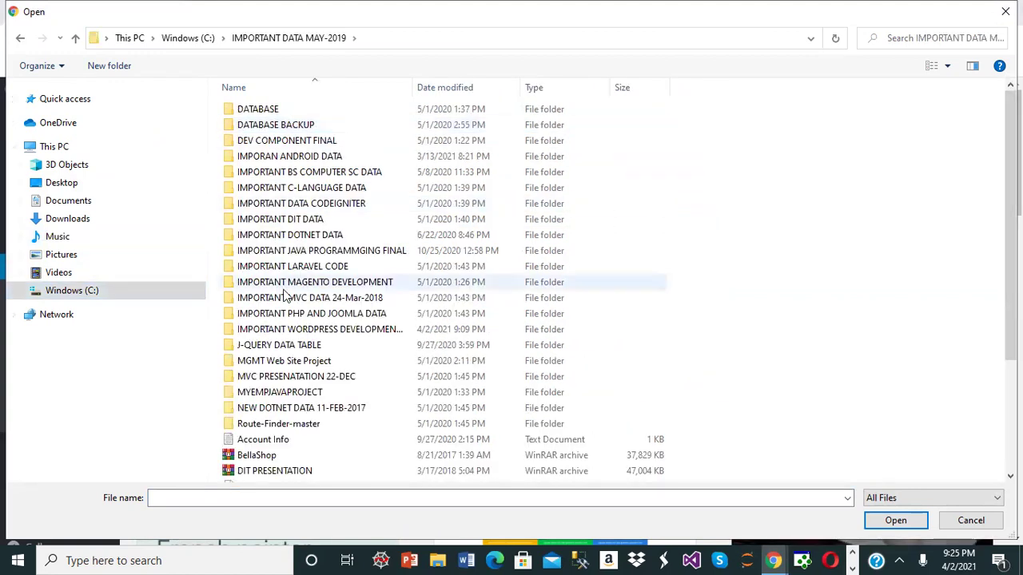
double_click(285, 328)
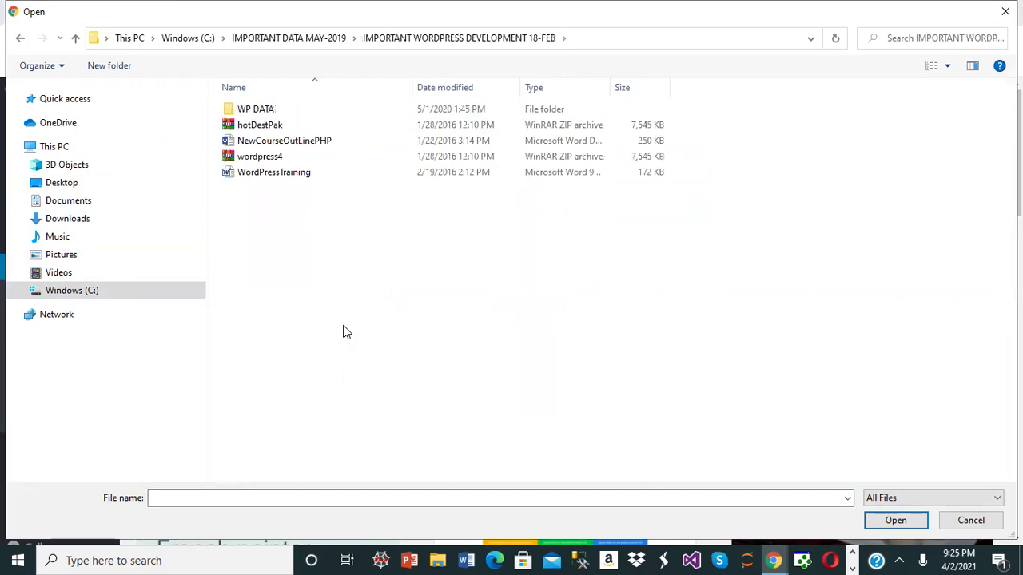
click(255, 112)
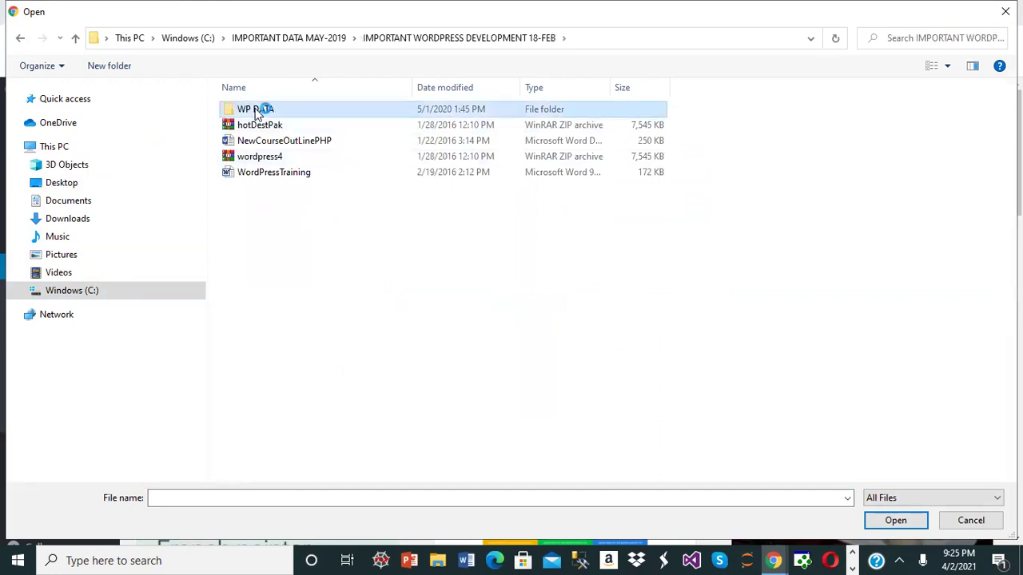
double_click(256, 111)
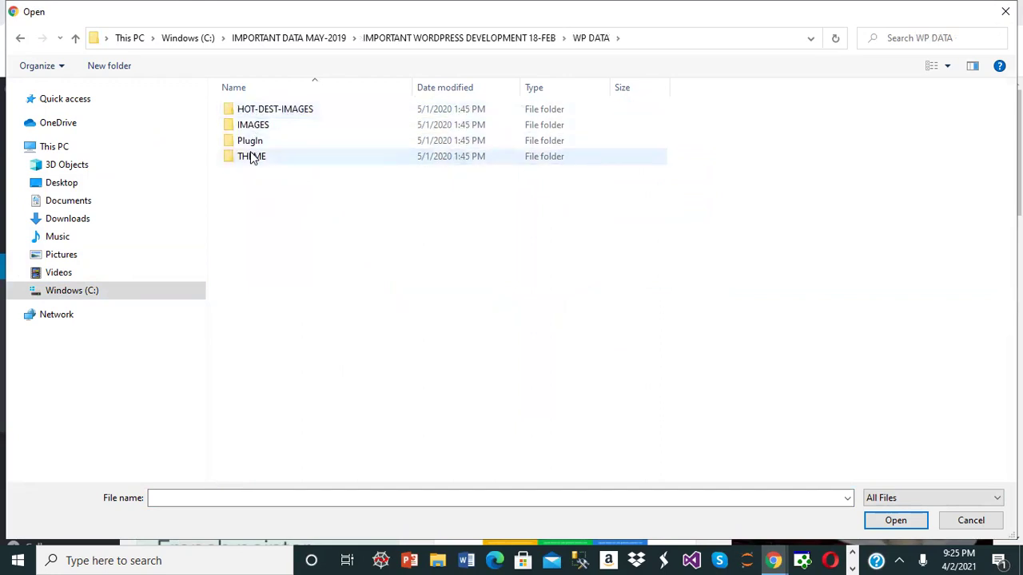
double_click(252, 157)
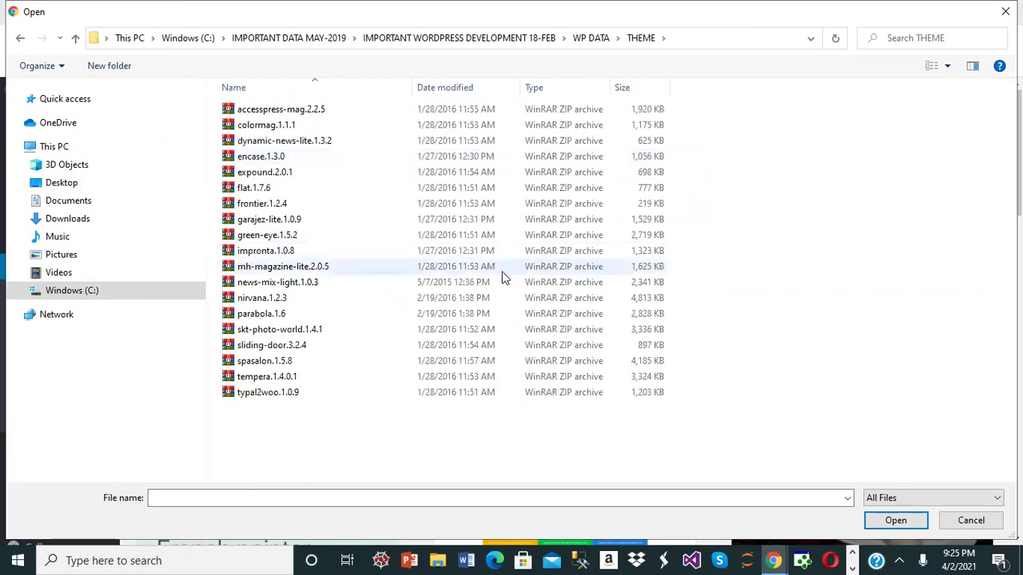
click(294, 381)
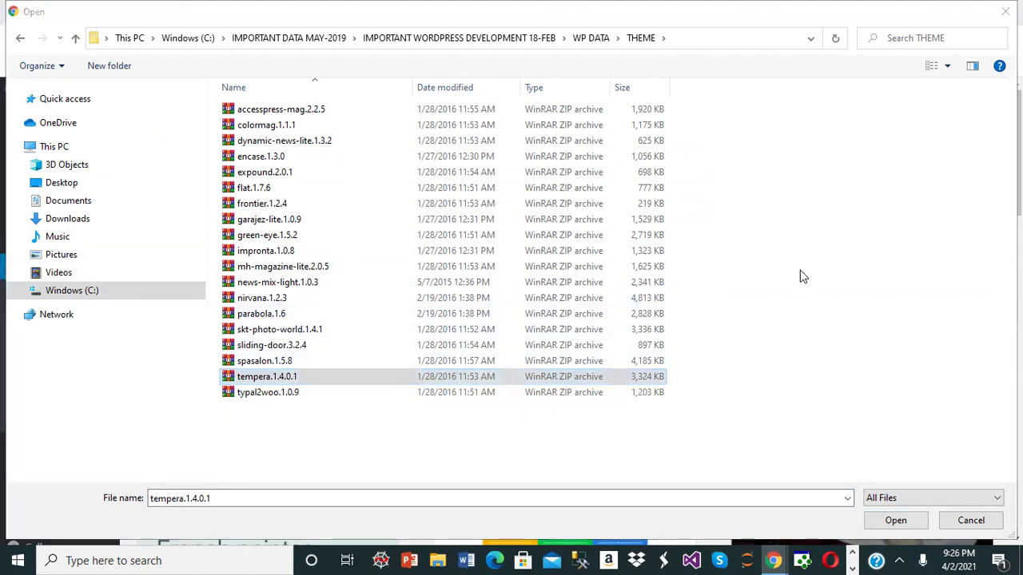
click(893, 520)
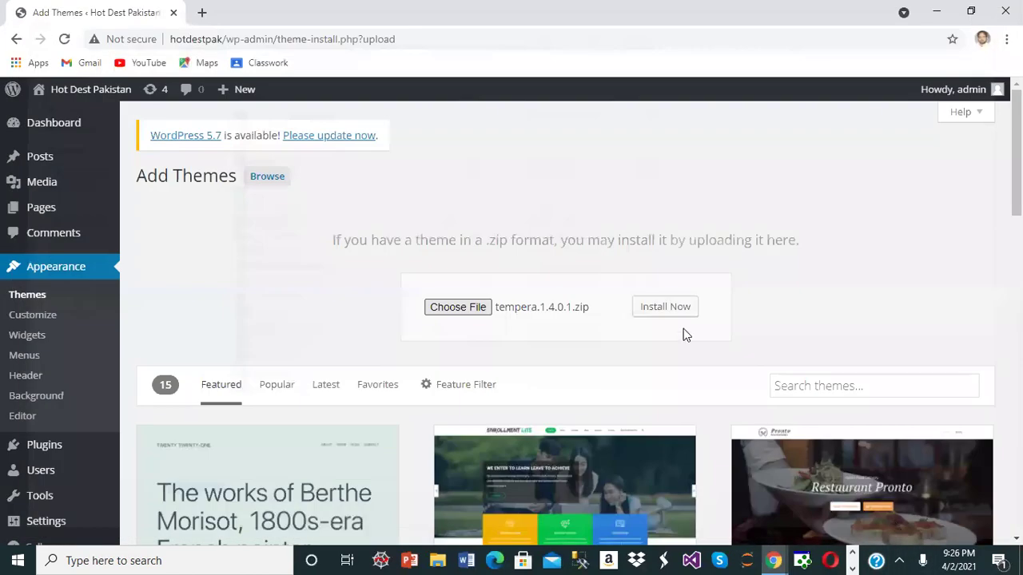
- Install the uploaded Tempera archive and activate the theme
click(685, 312)
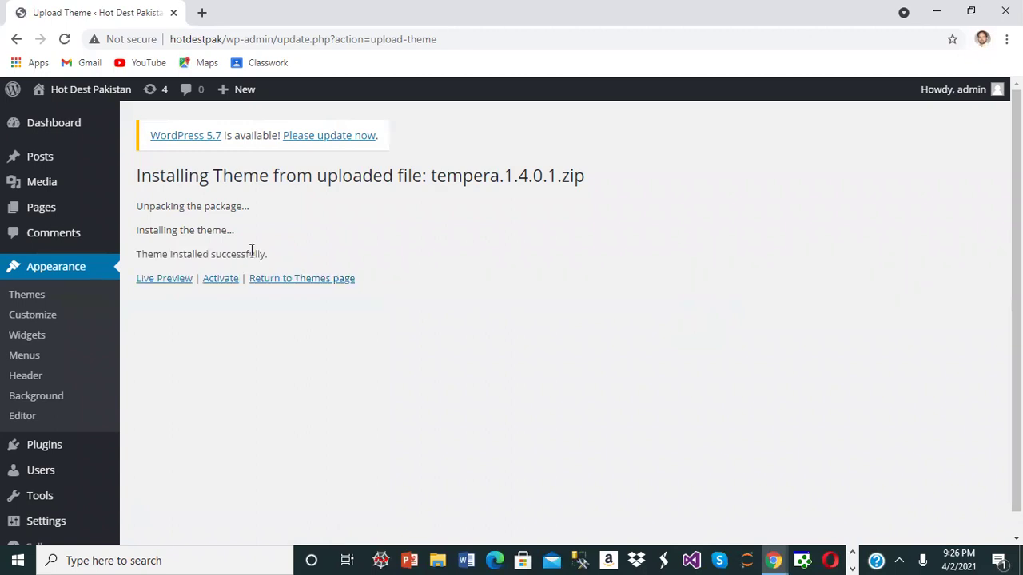
click(226, 284)
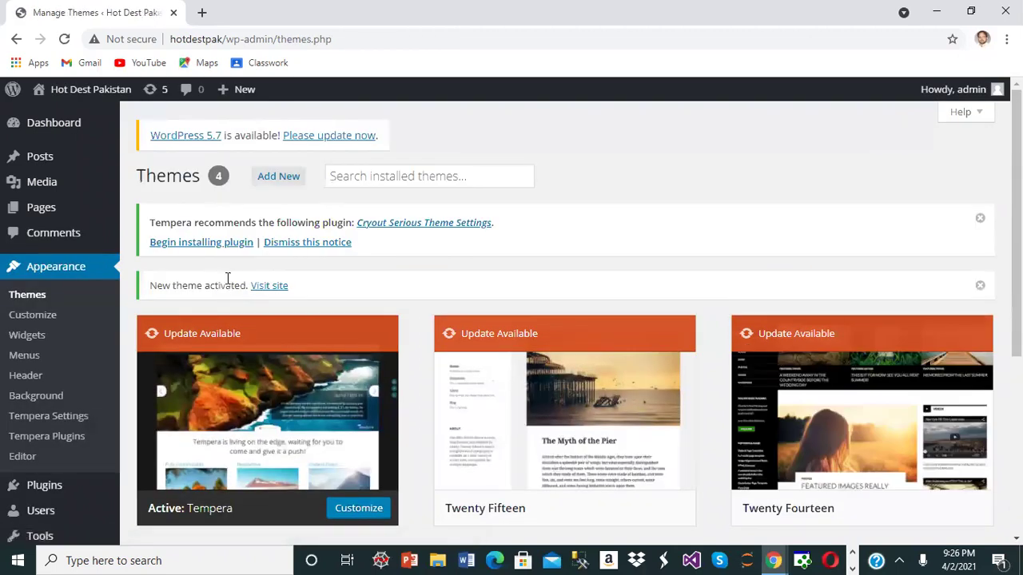
- Review Tempera's theme details and widget areas, then launch the Customizer
scroll(327, 343, down, 2)
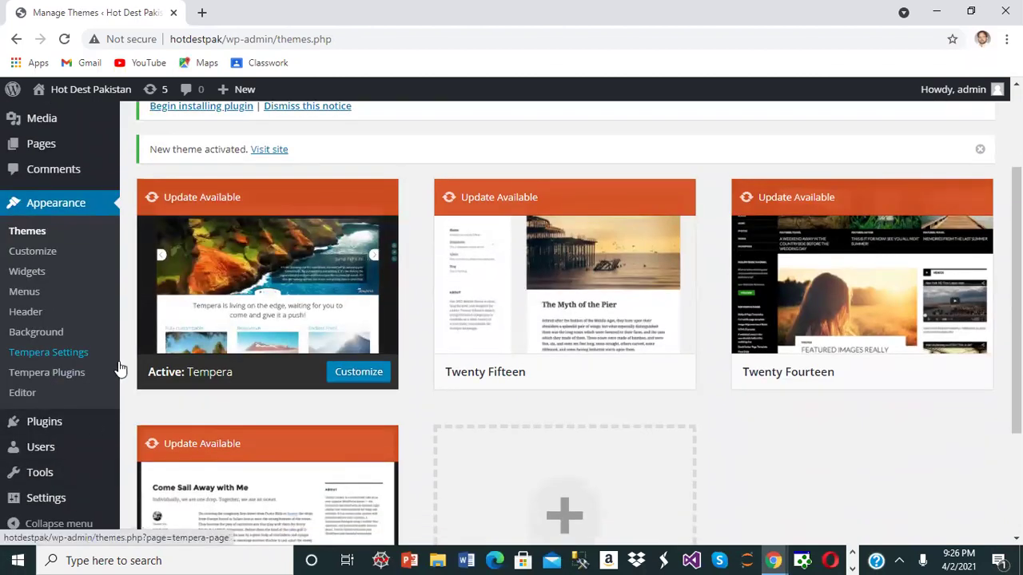
click(296, 272)
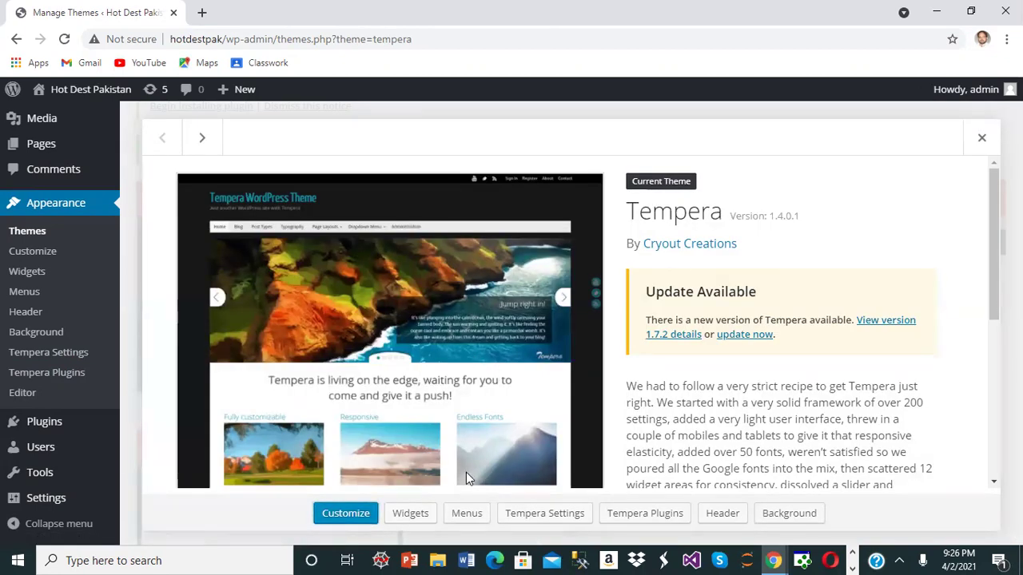
click(412, 520)
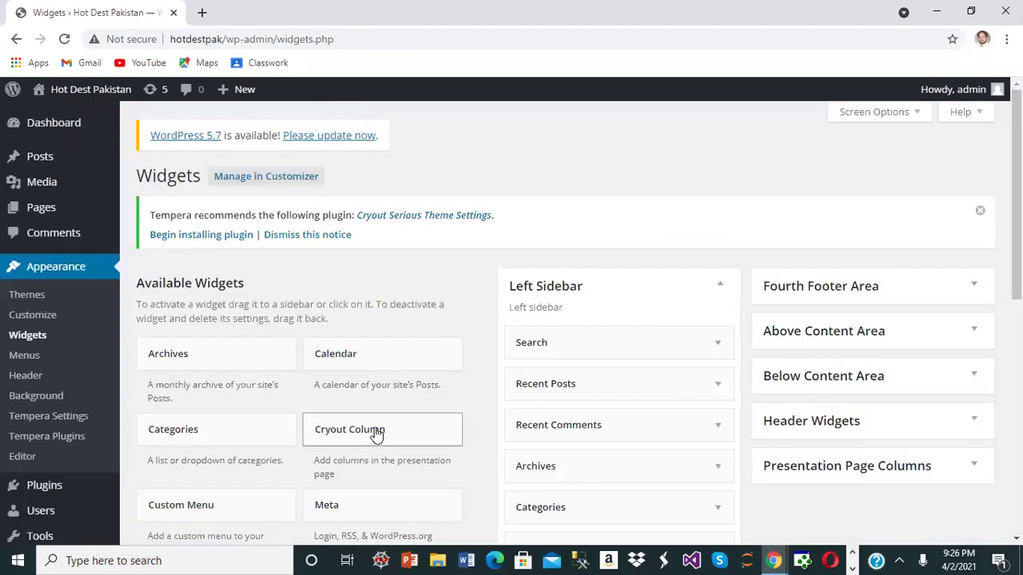
click(15, 39)
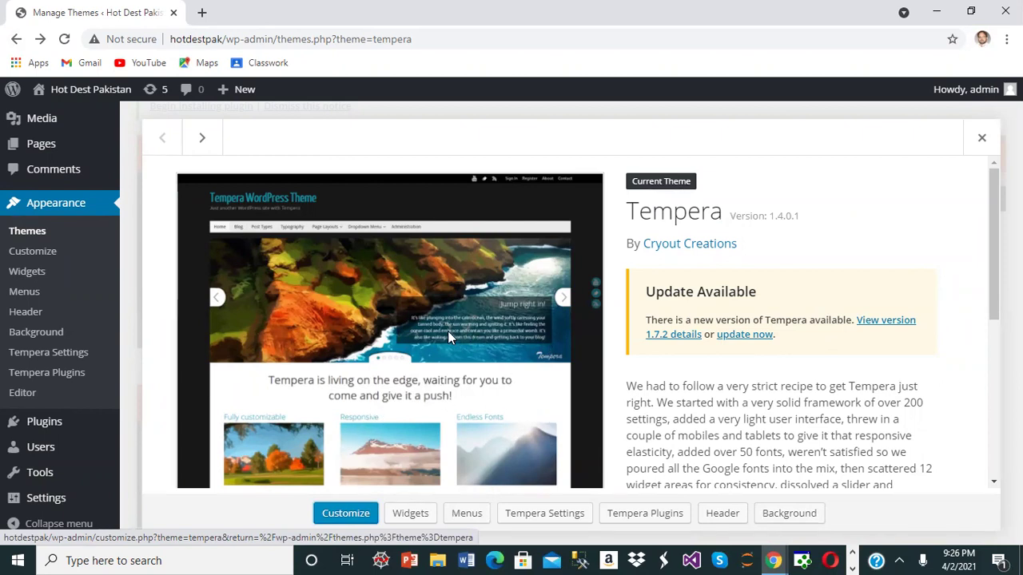
click(46, 231)
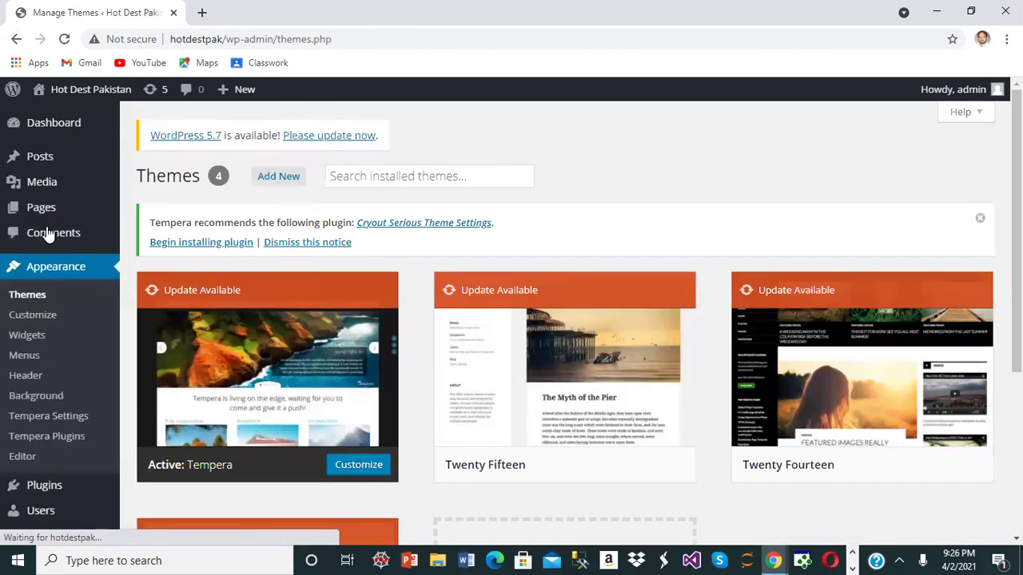
click(30, 319)
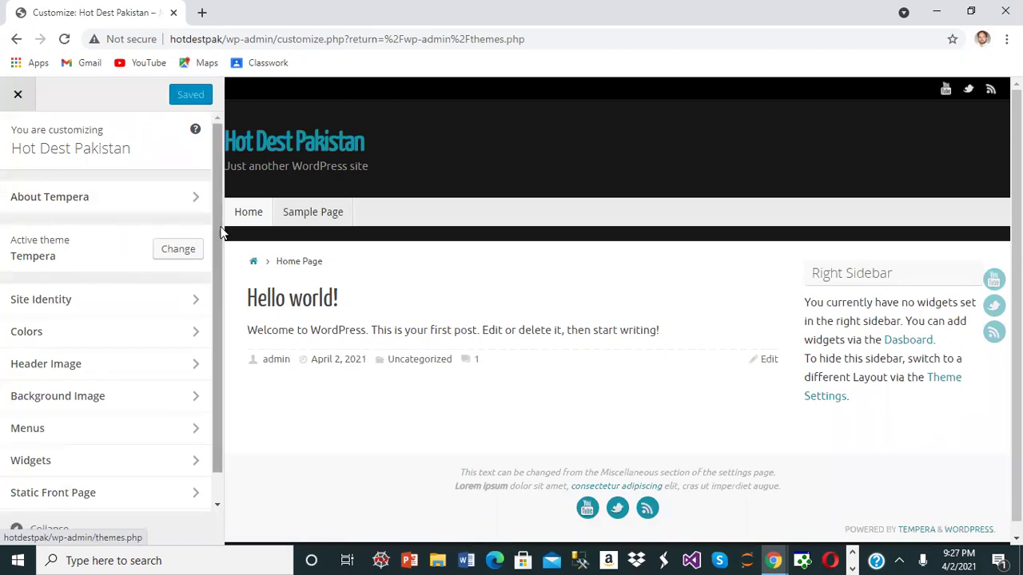
- In Site Identity, copy the site title and paste it as the tagline 'Hot Dest Pakistan'
click(196, 300)
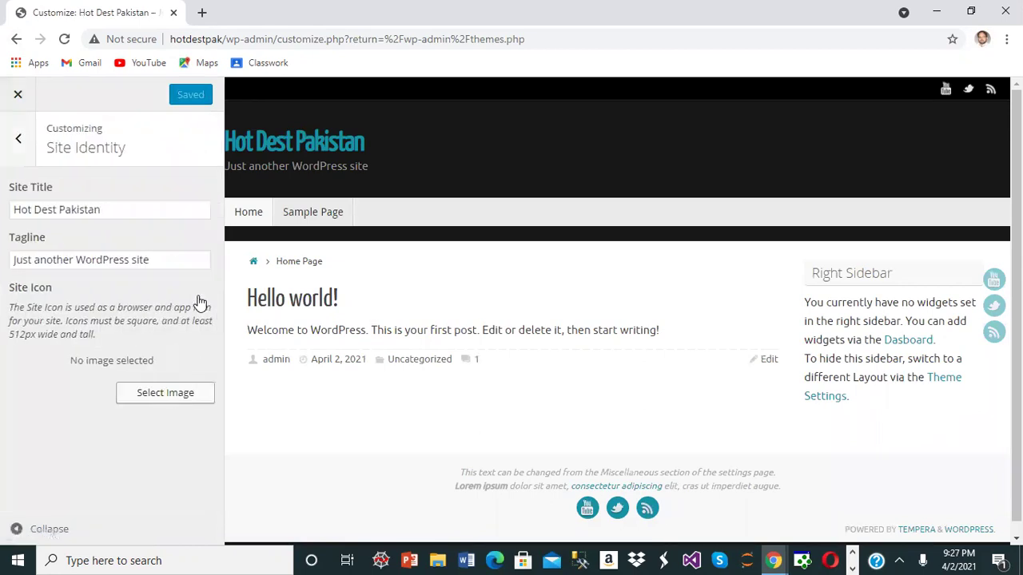
click(141, 212)
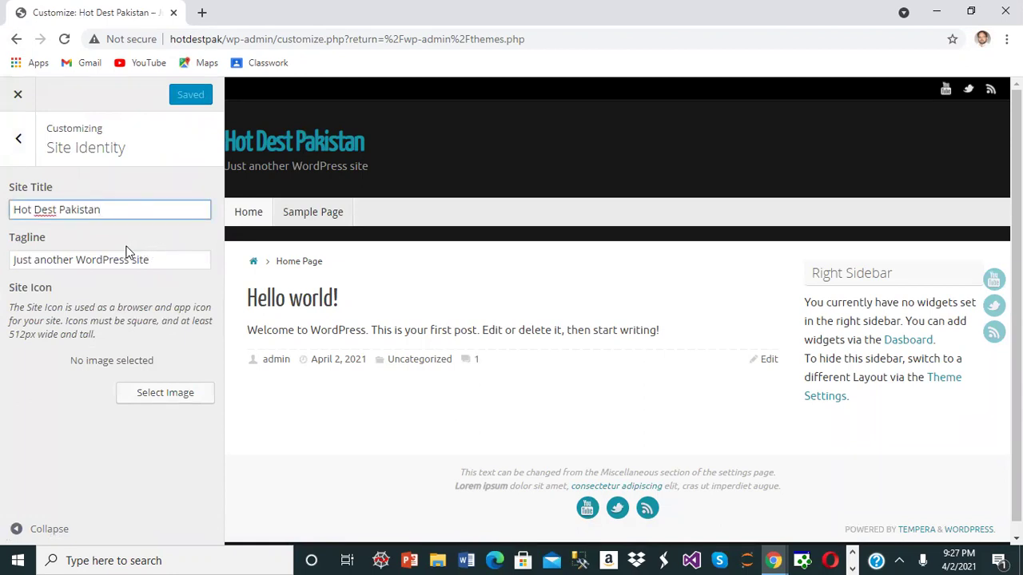
drag(101, 214, 3, 222)
key(ctrl+c)
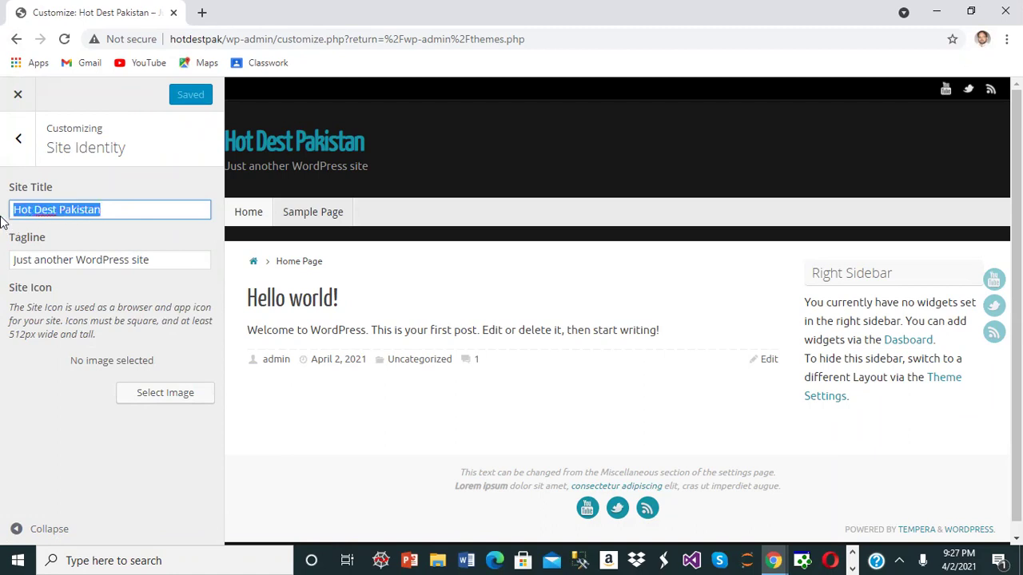
click(187, 260)
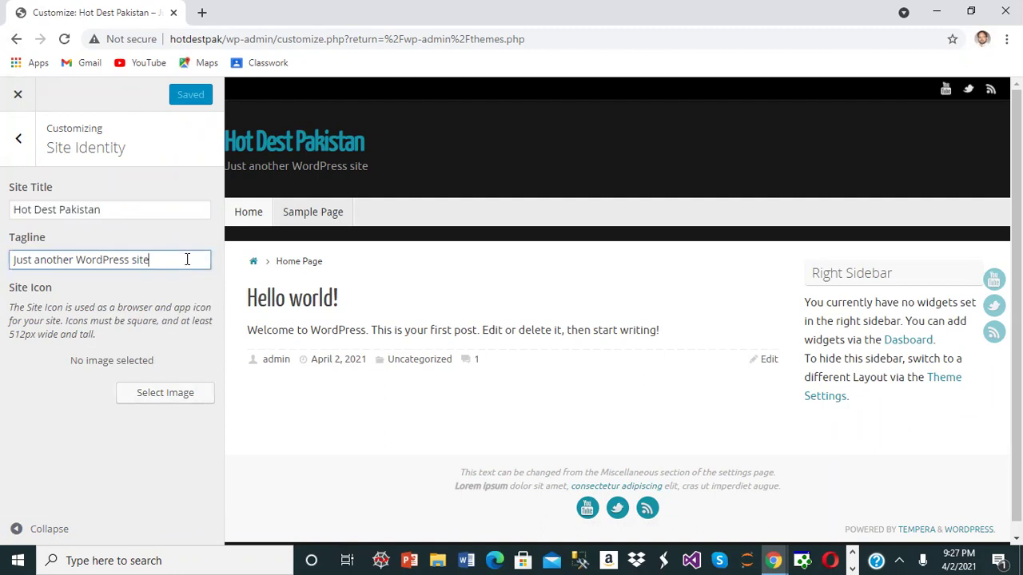
key(BackSpace)
key(BackSpace)
key(BackSpace)
key(BackSpace)
key(BackSpace)
key(BackSpace)
key(BackSpace)
key(BackSpace)
key(BackSpace)
key(BackSpace)
key(BackSpace)
key(BackSpace)
key(BackSpace)
key(BackSpace)
key(BackSpace)
key(BackSpace)
key(BackSpace)
key(BackSpace)
key(BackSpace)
key(BackSpace)
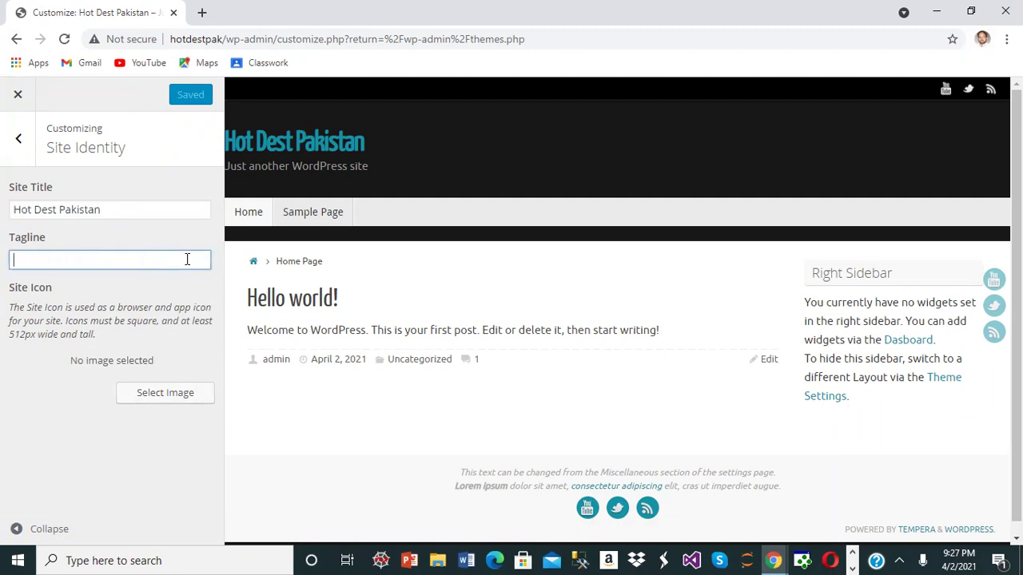
key(ctrl+v)
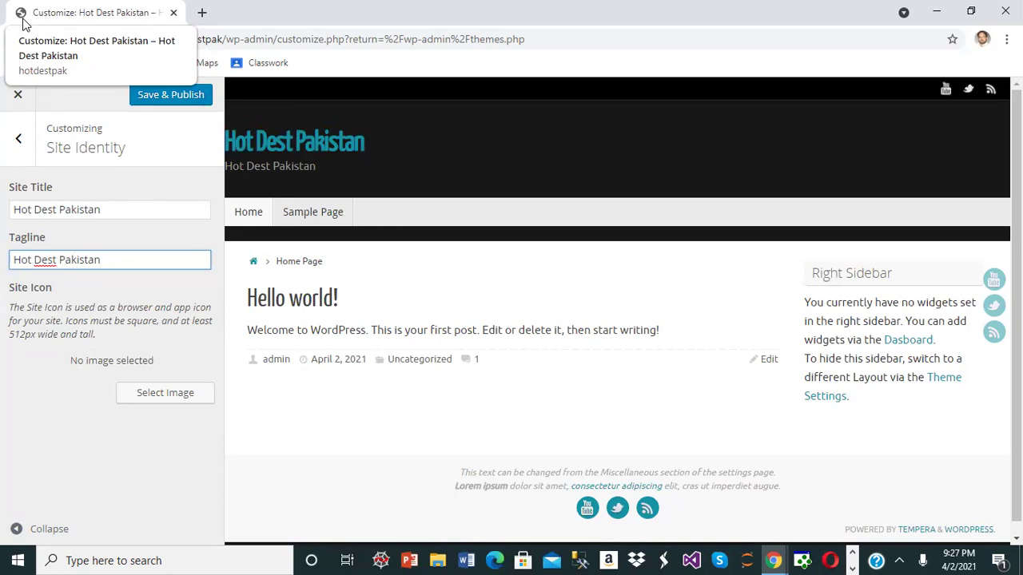
- Upload the icon_twitter image from the HOT-DEST-IMAGES folder for the site icon
click(169, 395)
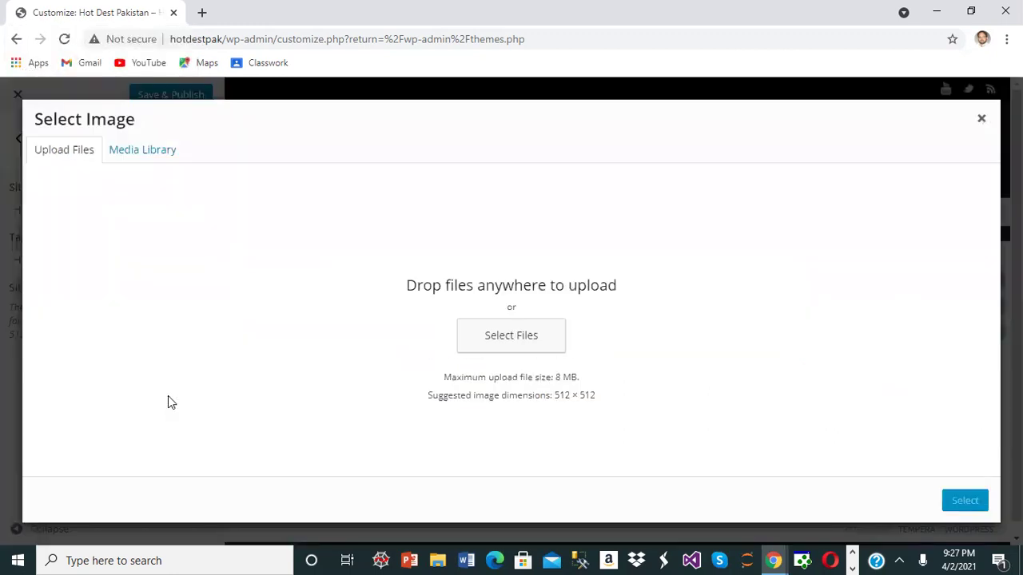
click(521, 342)
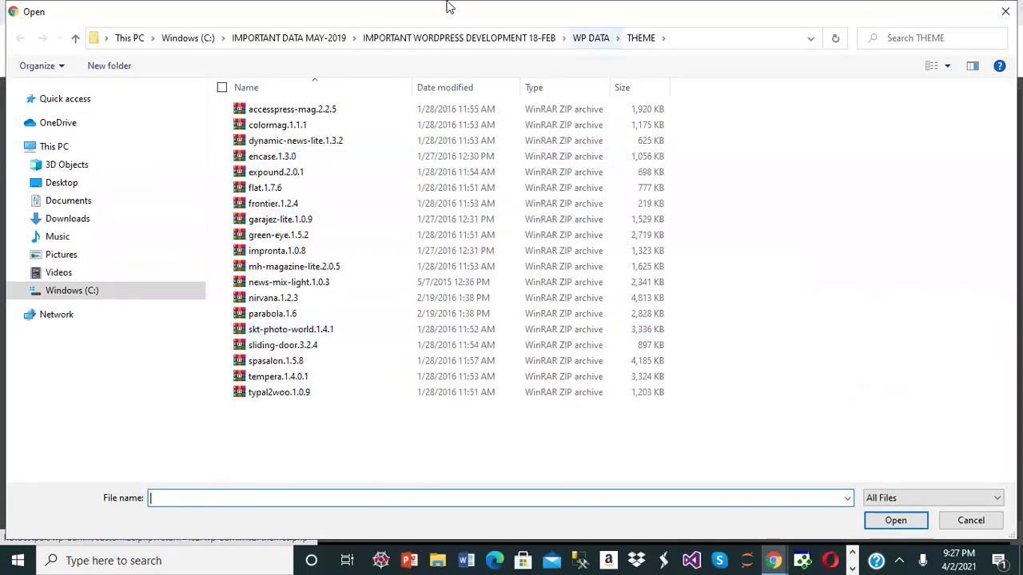
key(alt+Up)
click(310, 110)
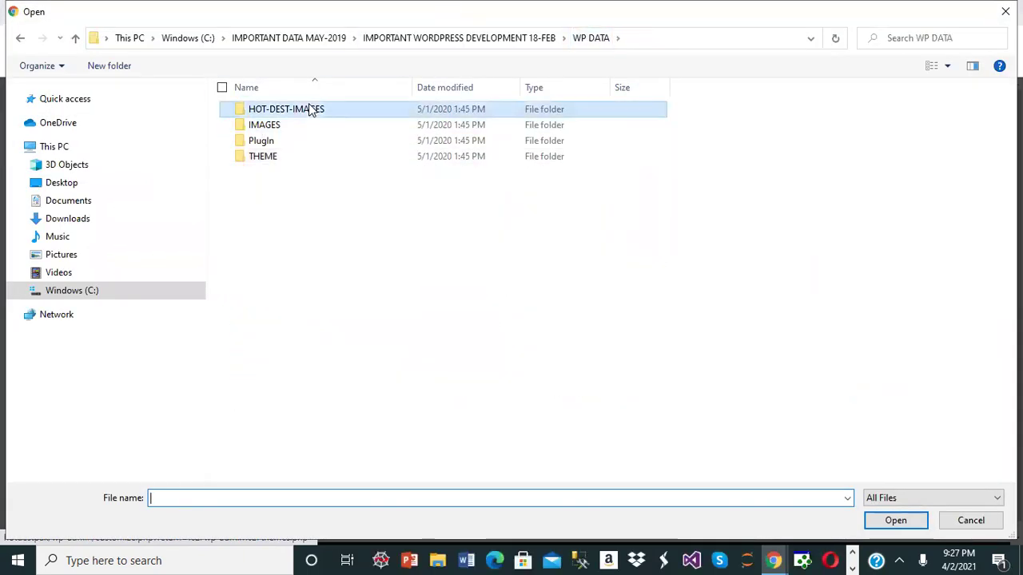
double_click(310, 110)
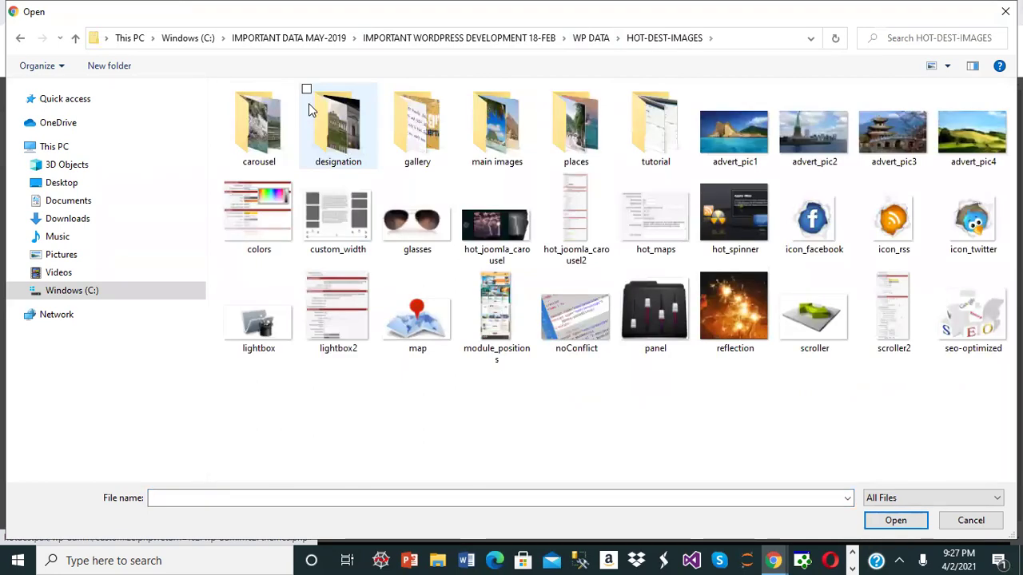
click(973, 217)
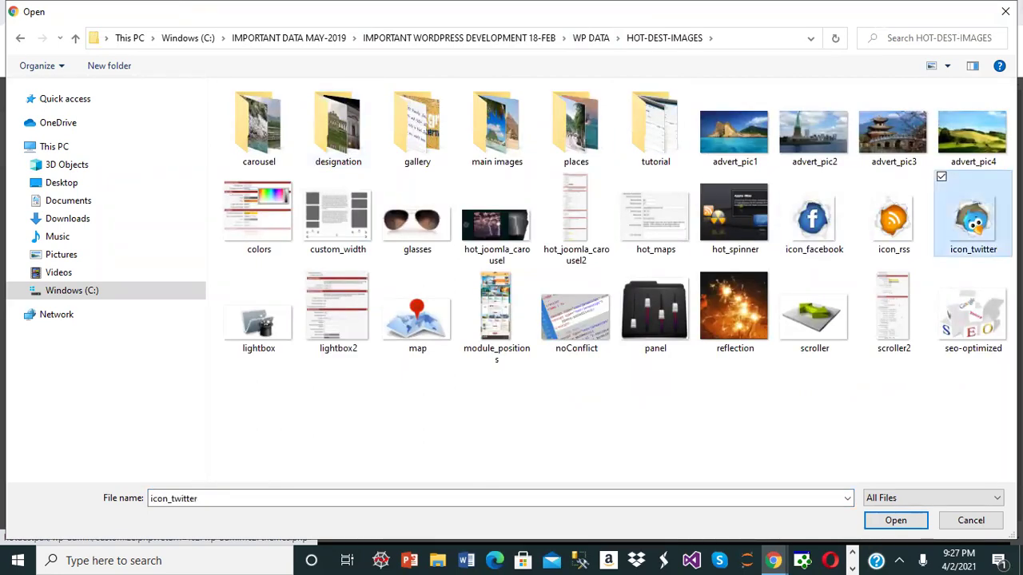
click(890, 520)
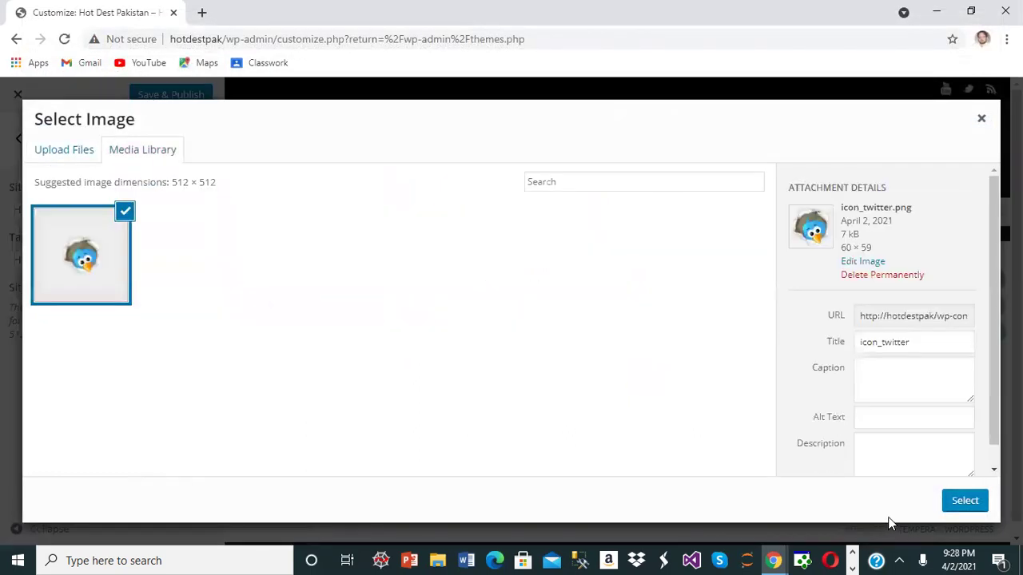
- Select and crop the cartoon bird image as the site icon
click(975, 502)
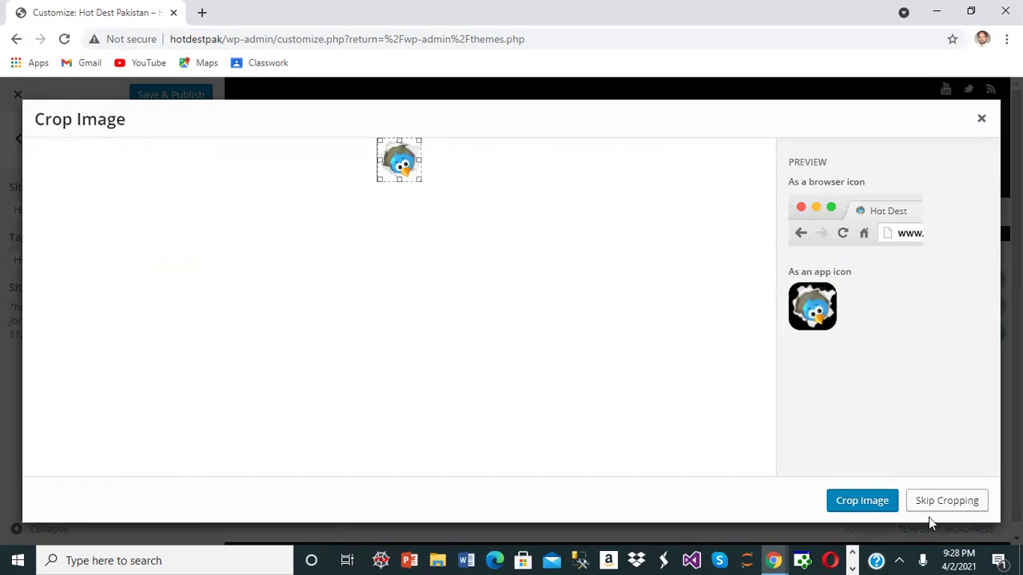
click(867, 504)
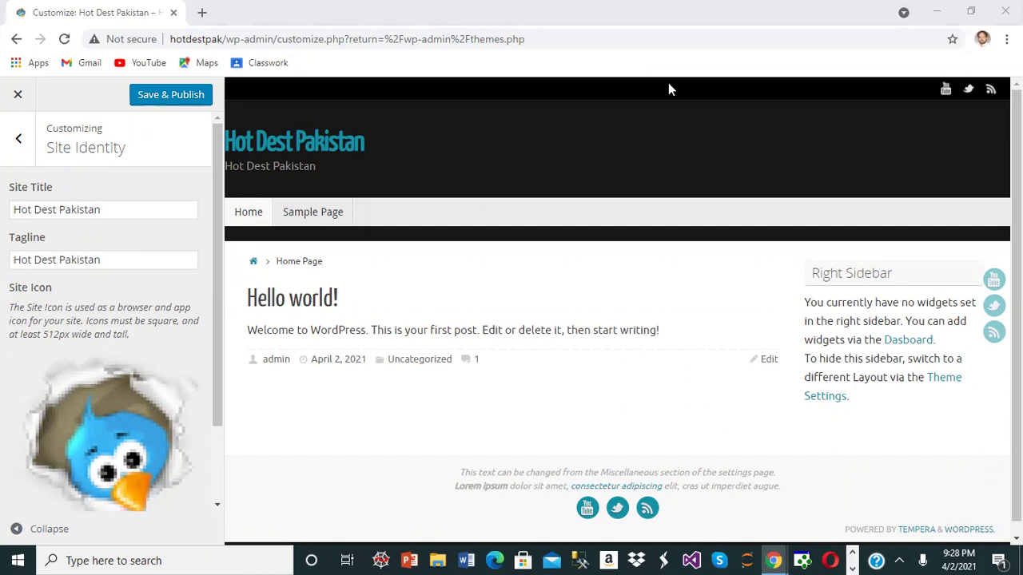
click(18, 139)
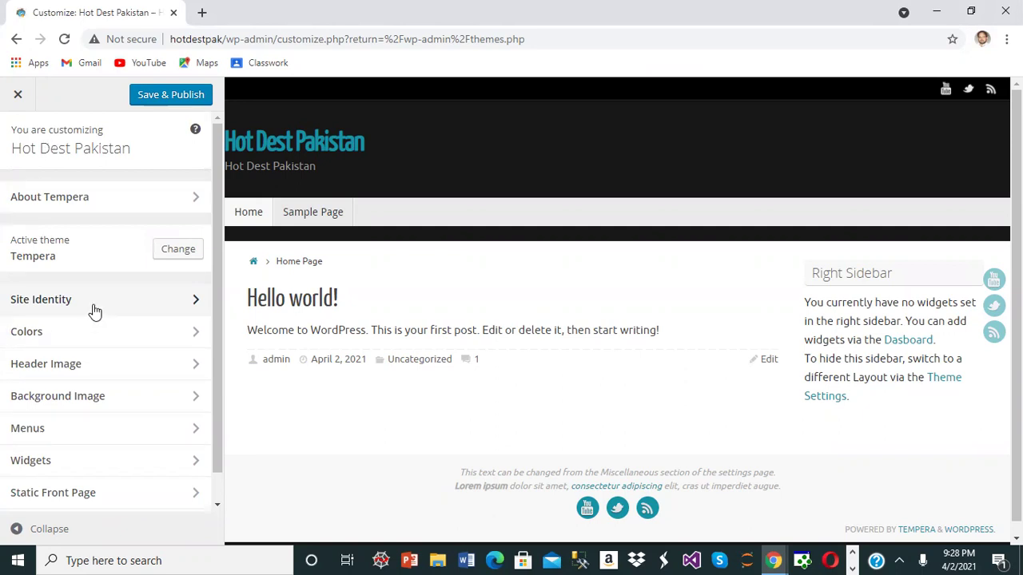
- Choose the orange #dd9933 swatch as the background colour under Colors and Save & Publish
click(79, 338)
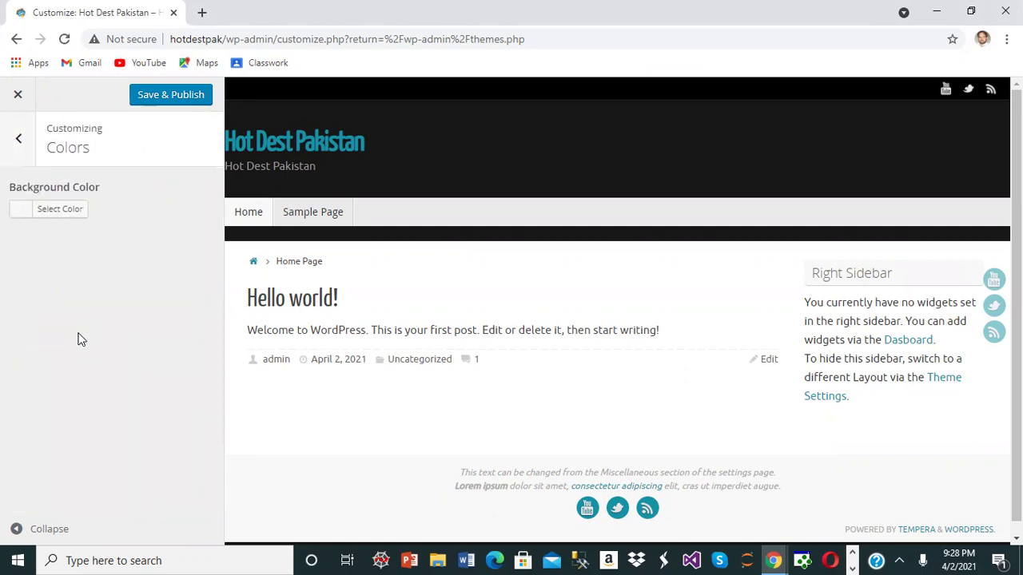
click(61, 216)
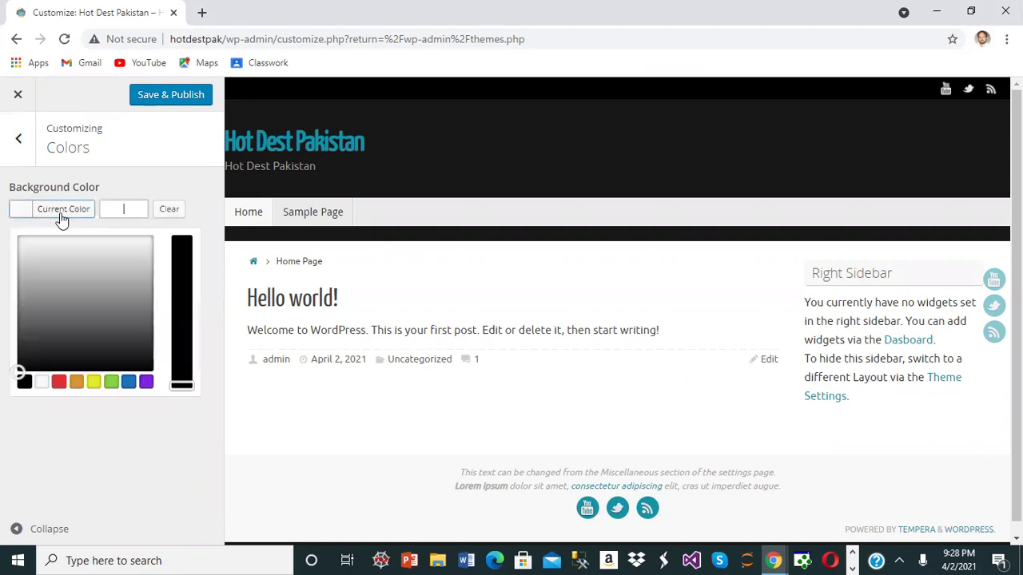
click(92, 386)
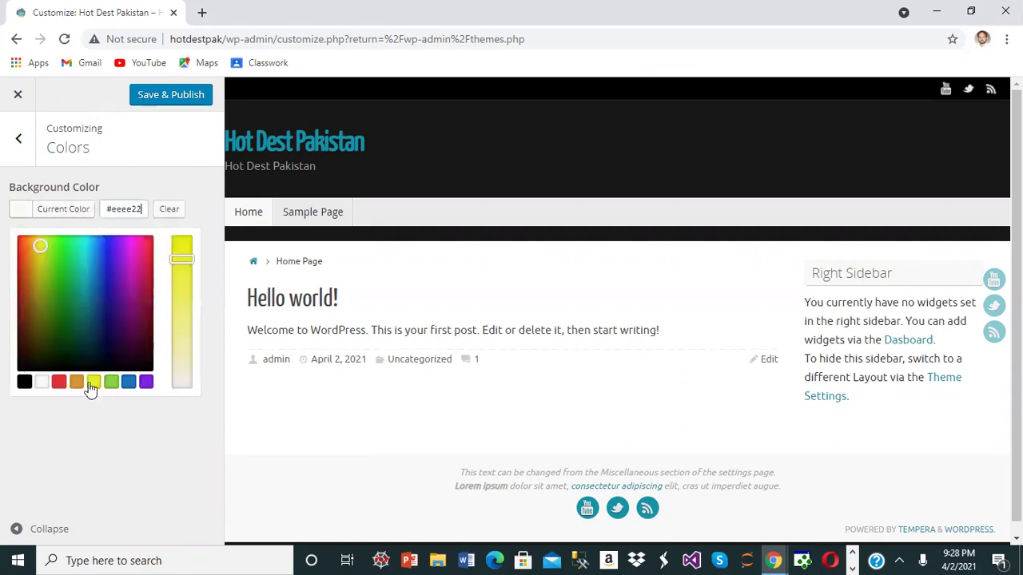
click(78, 382)
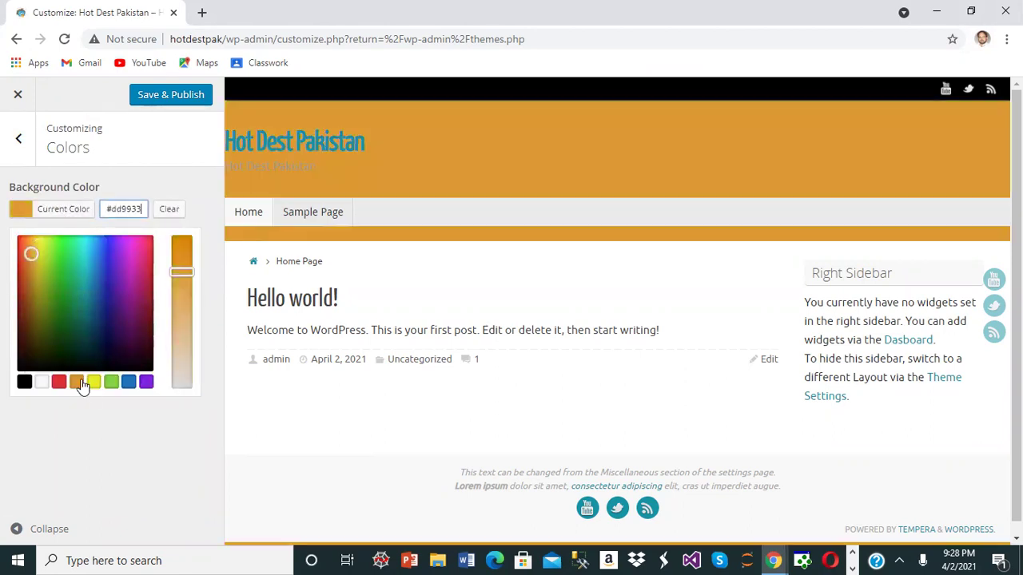
click(181, 99)
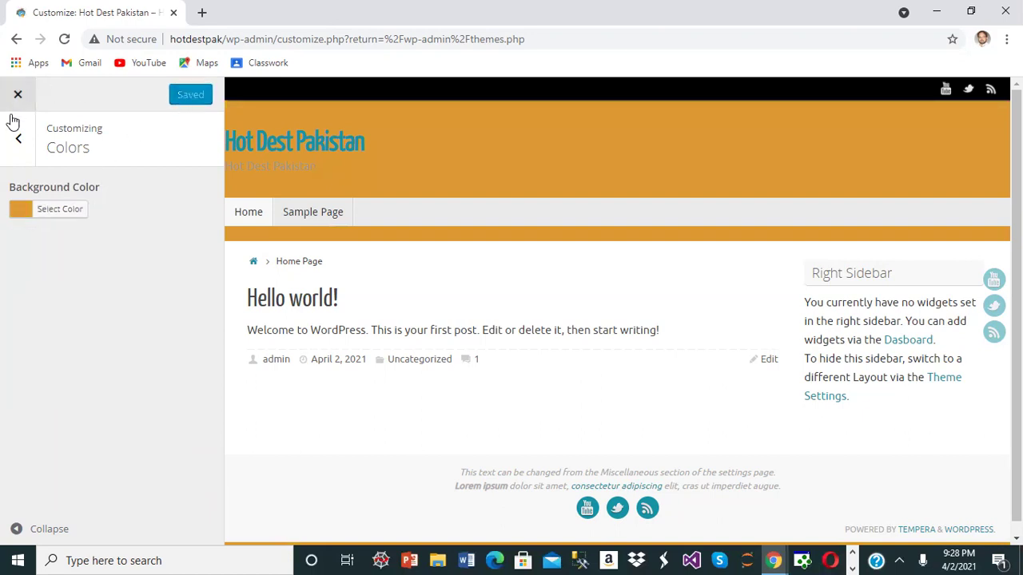
click(19, 140)
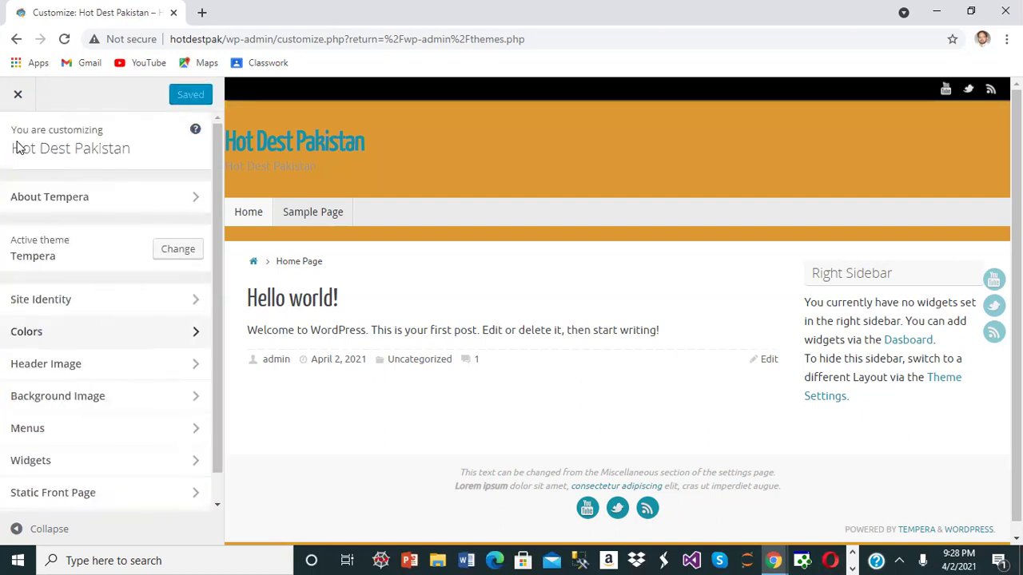
- Add a new header image by uploading slide1.jpg from the designation folder
click(112, 370)
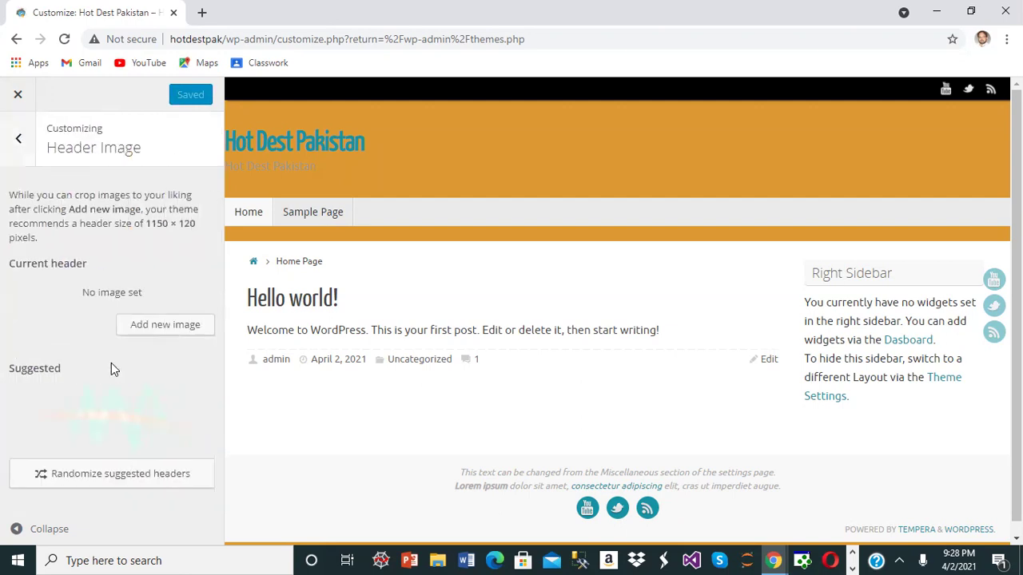
click(168, 323)
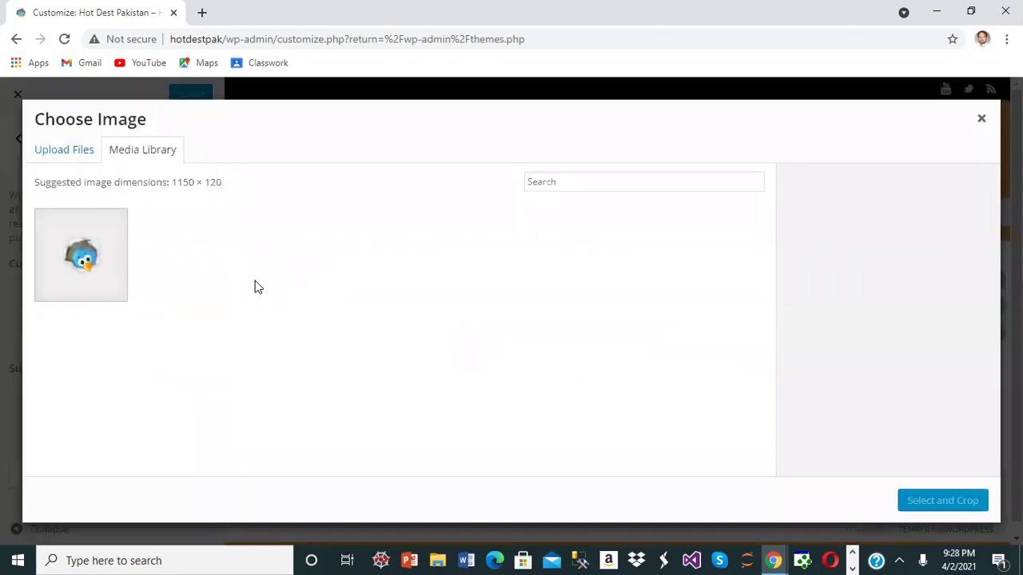
click(91, 155)
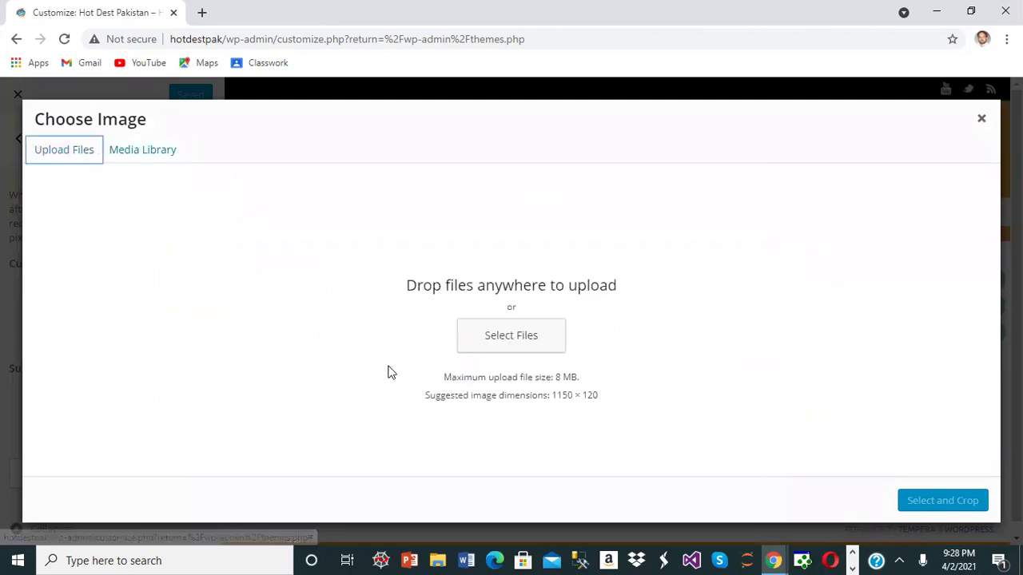
click(521, 345)
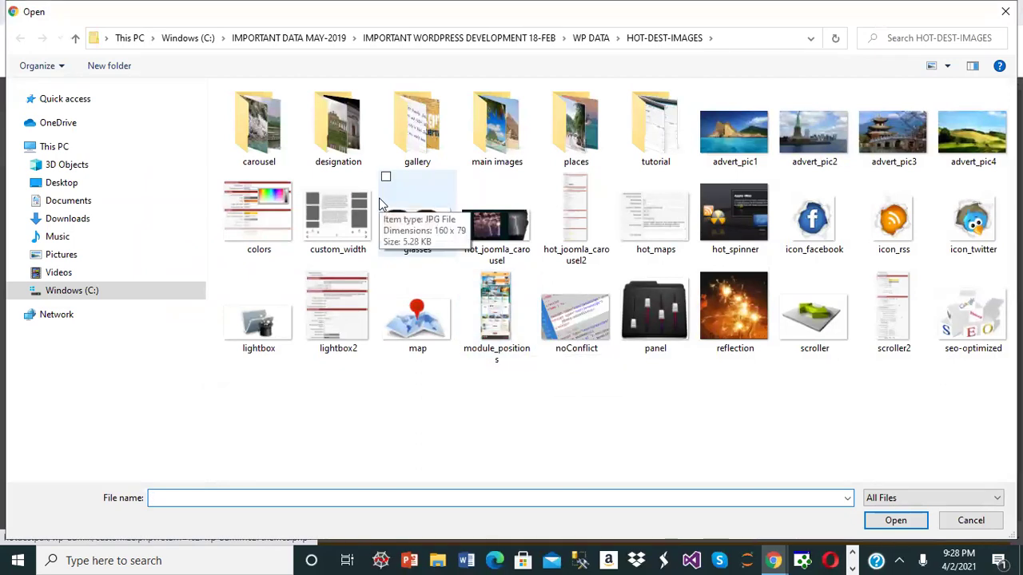
double_click(345, 152)
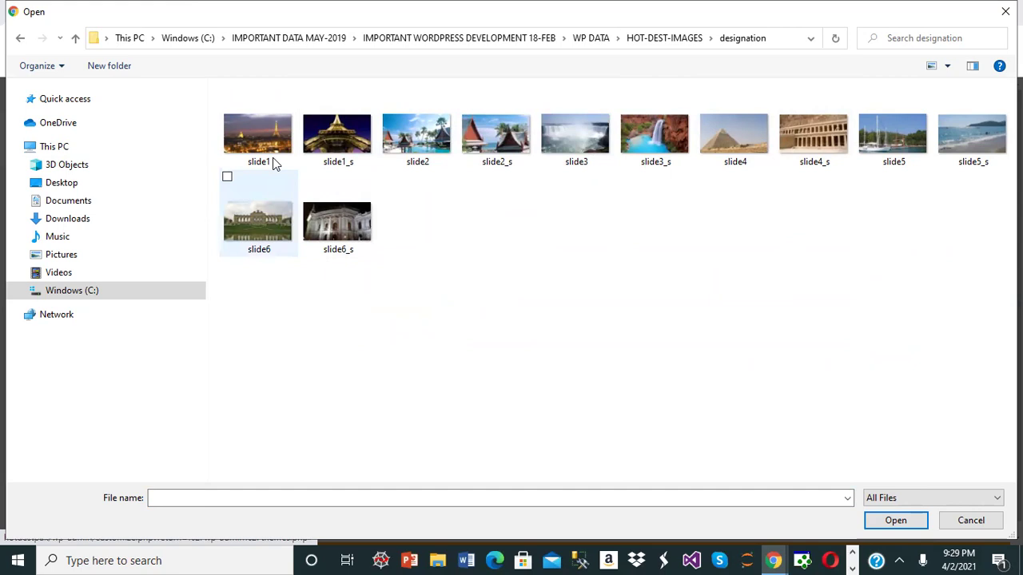
click(271, 132)
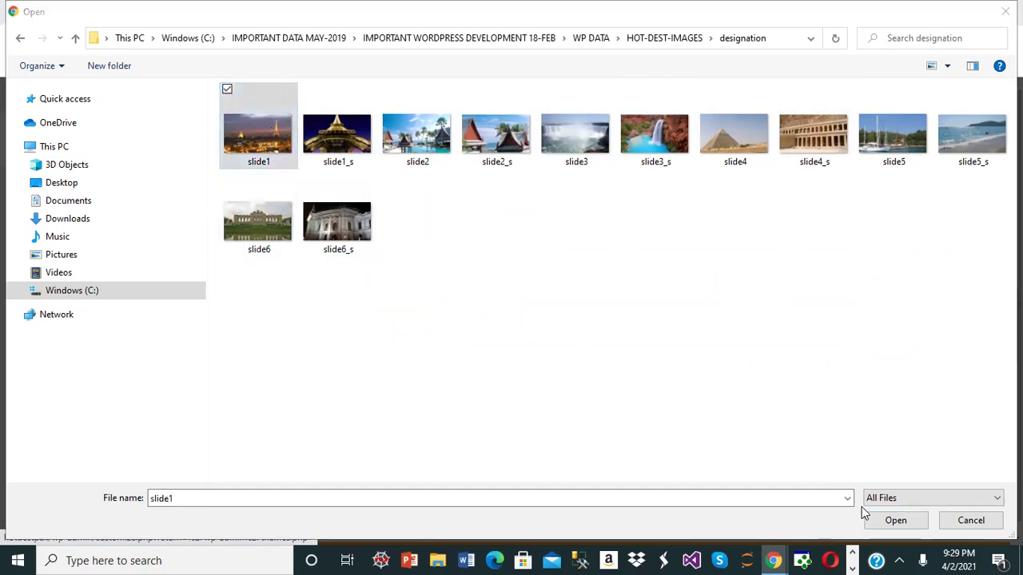
click(883, 524)
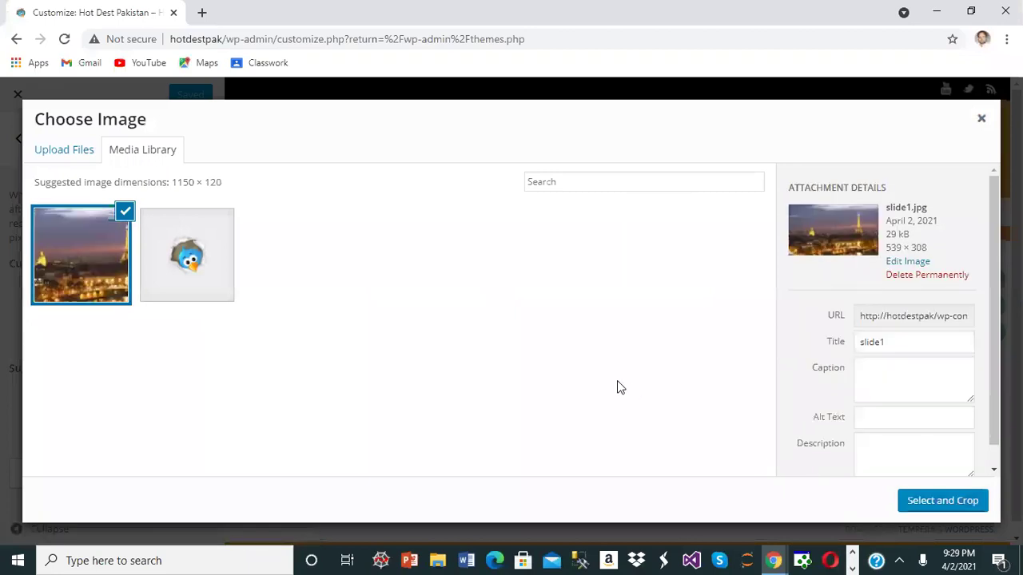
- Crop slide1 down over the Eiffel Tower, apply it as header, and Save & Publish
click(934, 502)
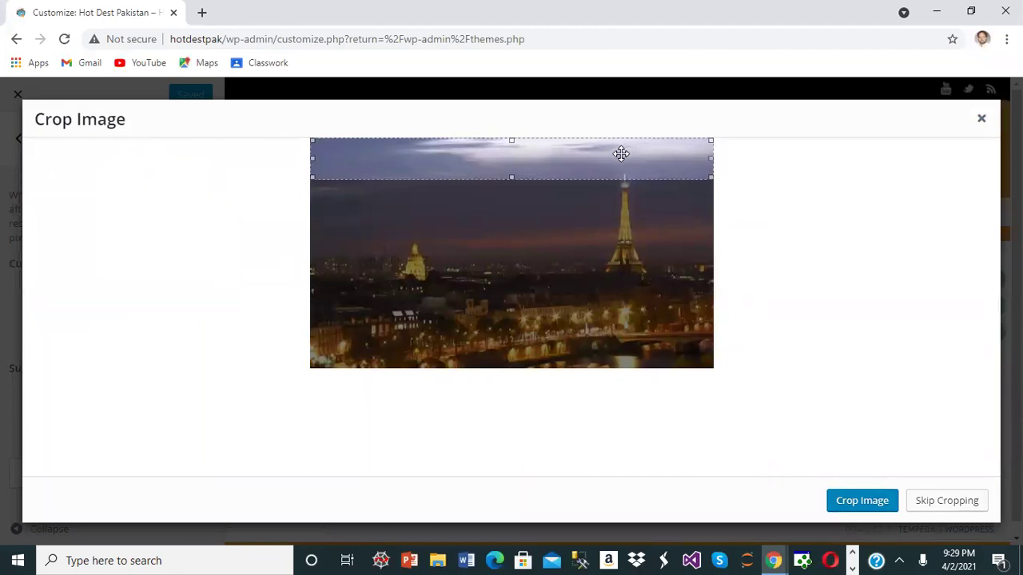
drag(621, 154, 621, 252)
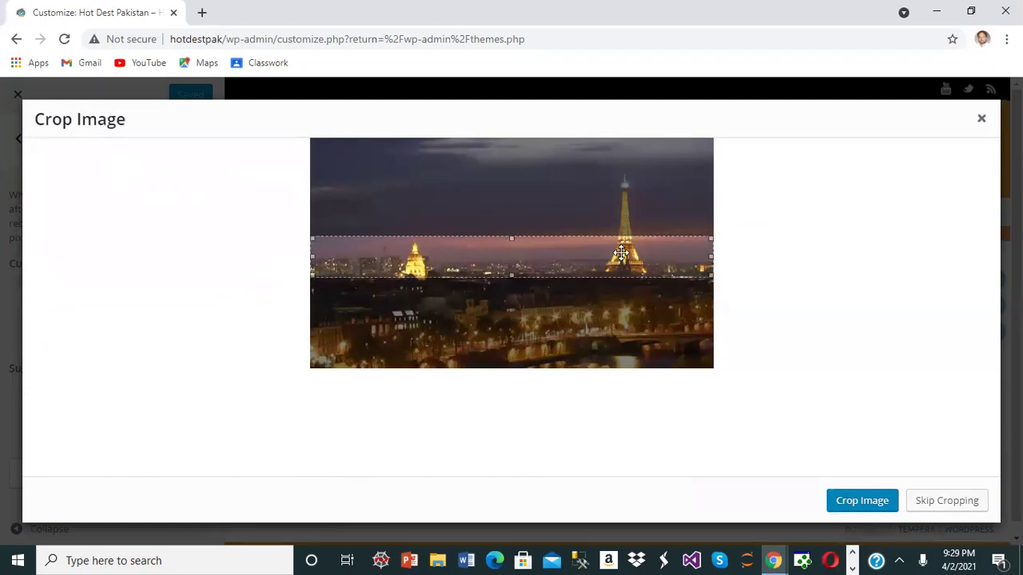
click(860, 501)
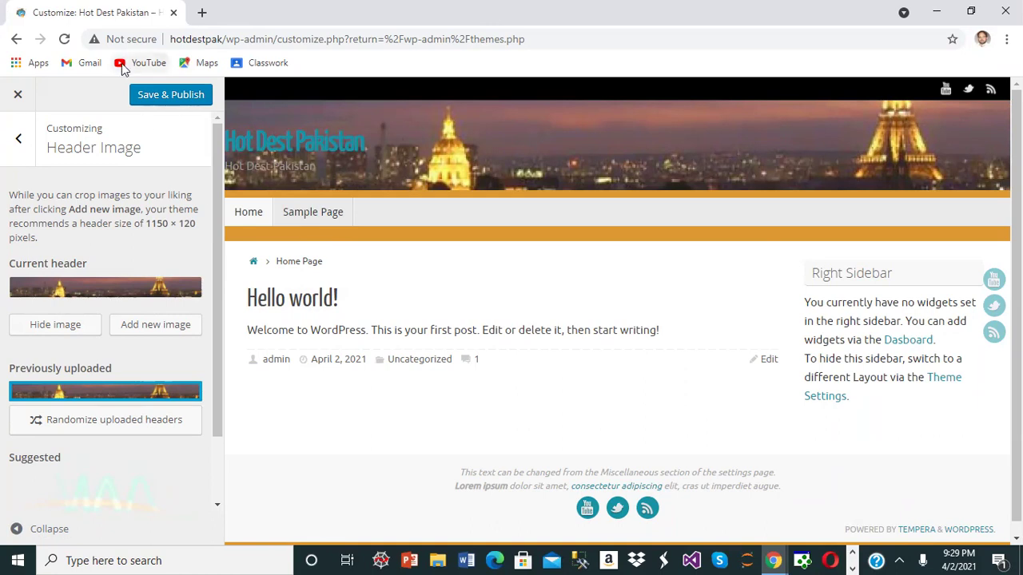
click(177, 96)
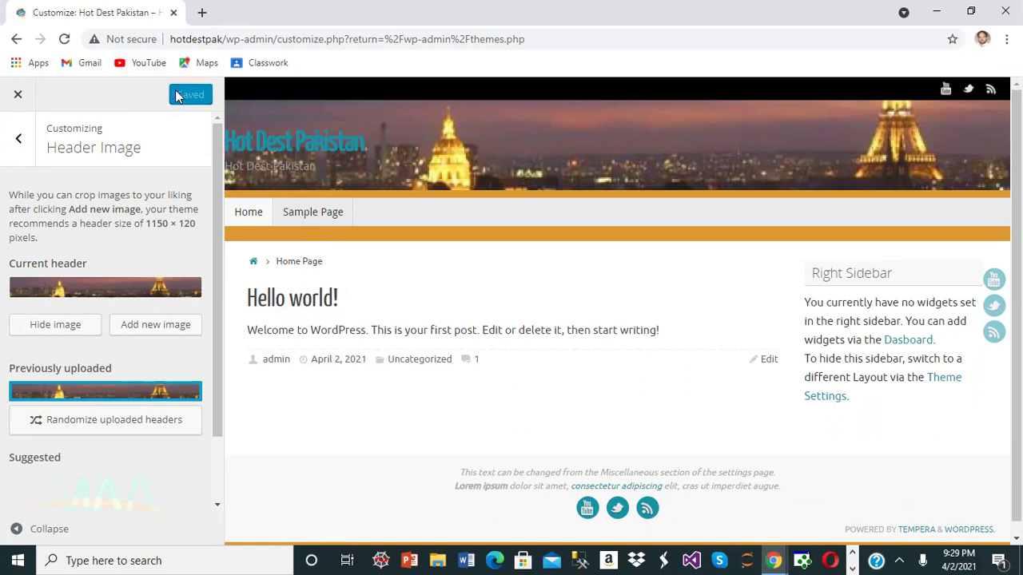
click(20, 142)
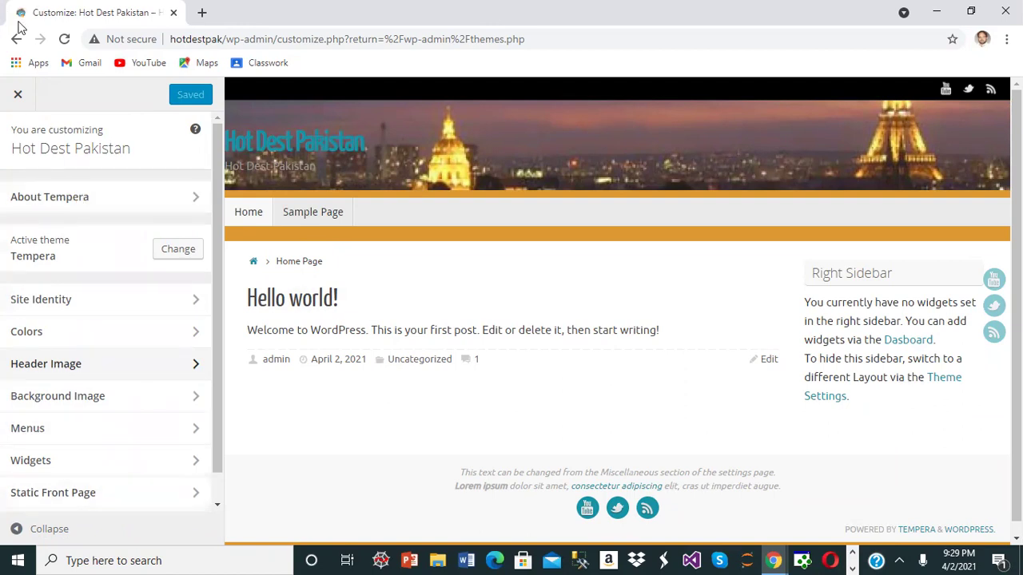
- Close the Customizer, visit the live site, then return to the admin Dashboard
click(17, 94)
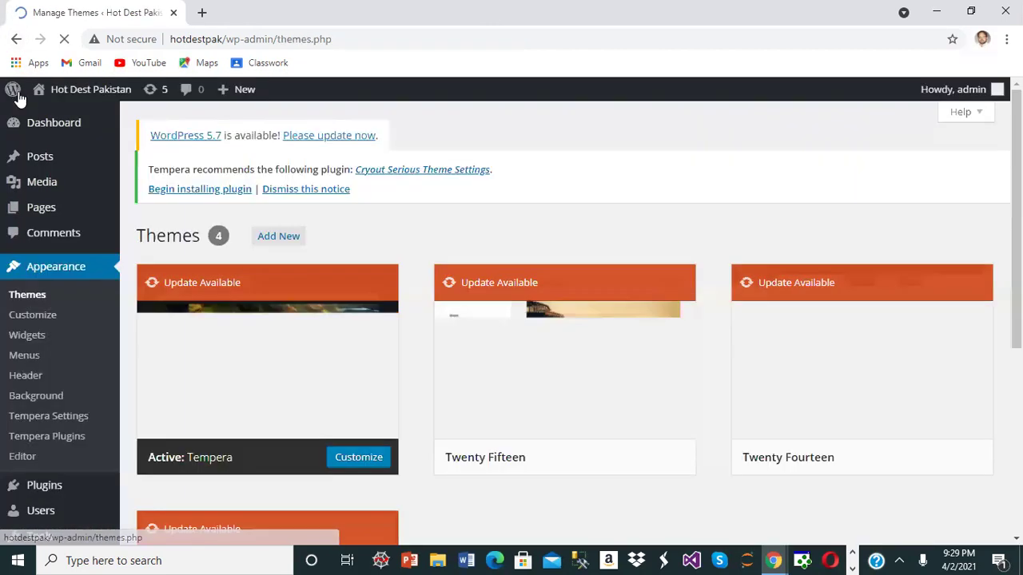
mouse_move(98, 97)
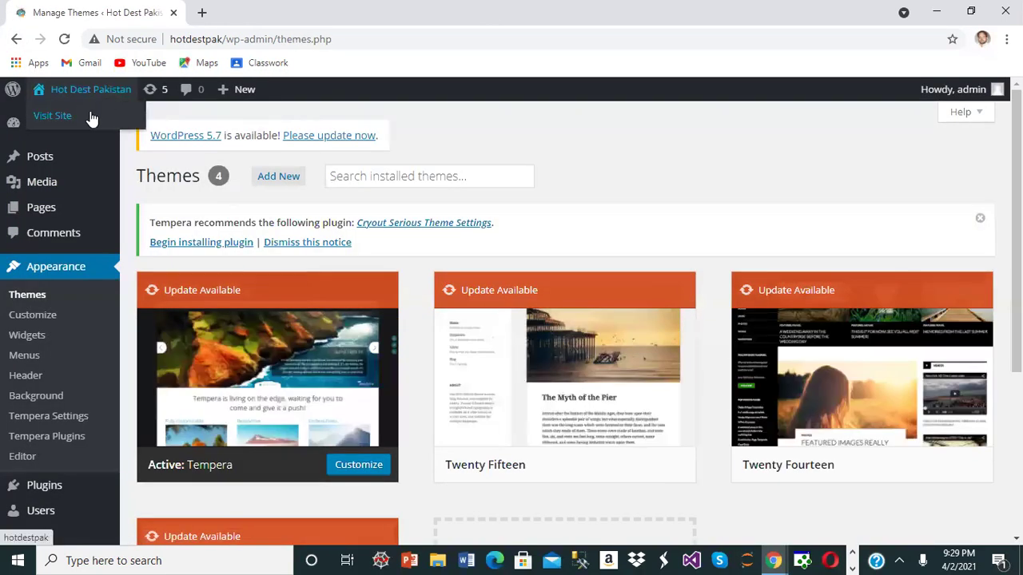
click(91, 118)
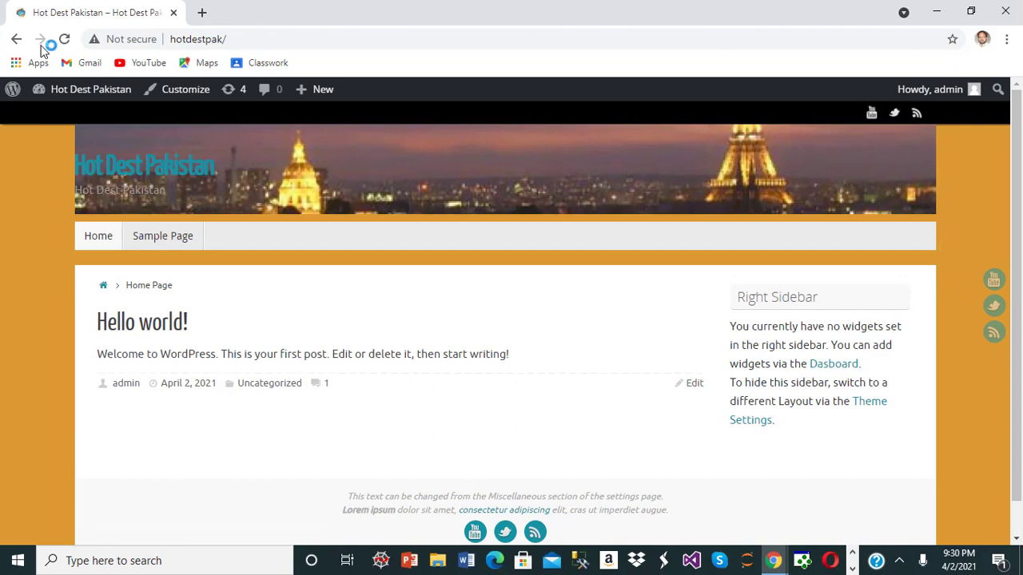
mouse_move(69, 97)
click(62, 117)
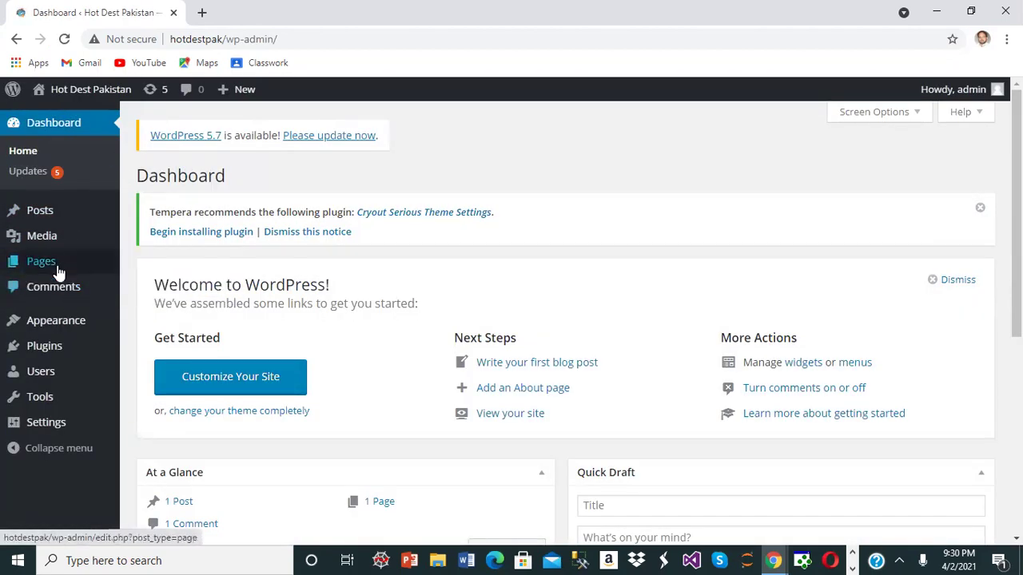
- In Pages, trash the Sample Page and open the Add New Page editor
mouse_move(68, 216)
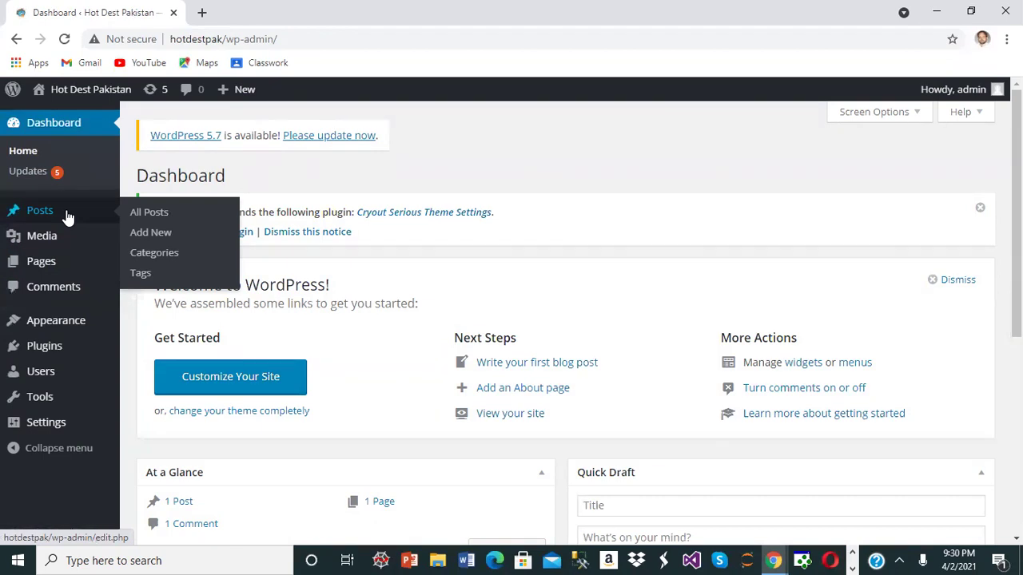
mouse_move(54, 263)
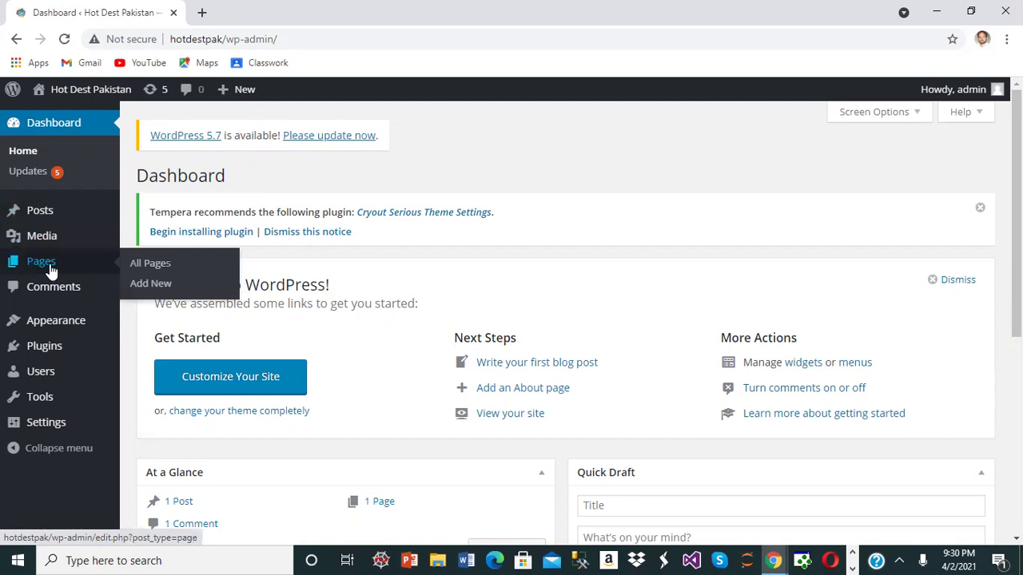
click(50, 268)
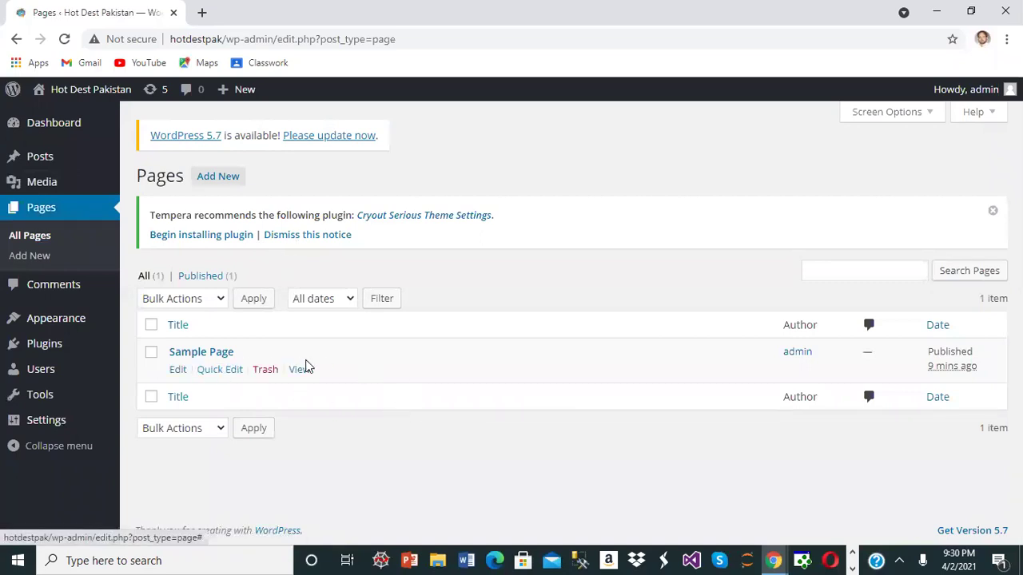
click(267, 372)
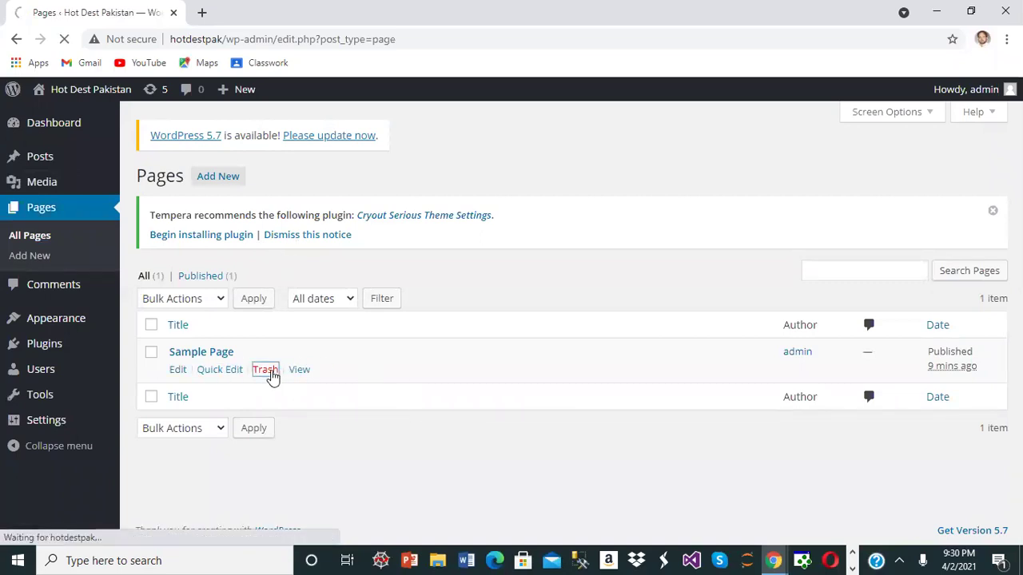
click(227, 177)
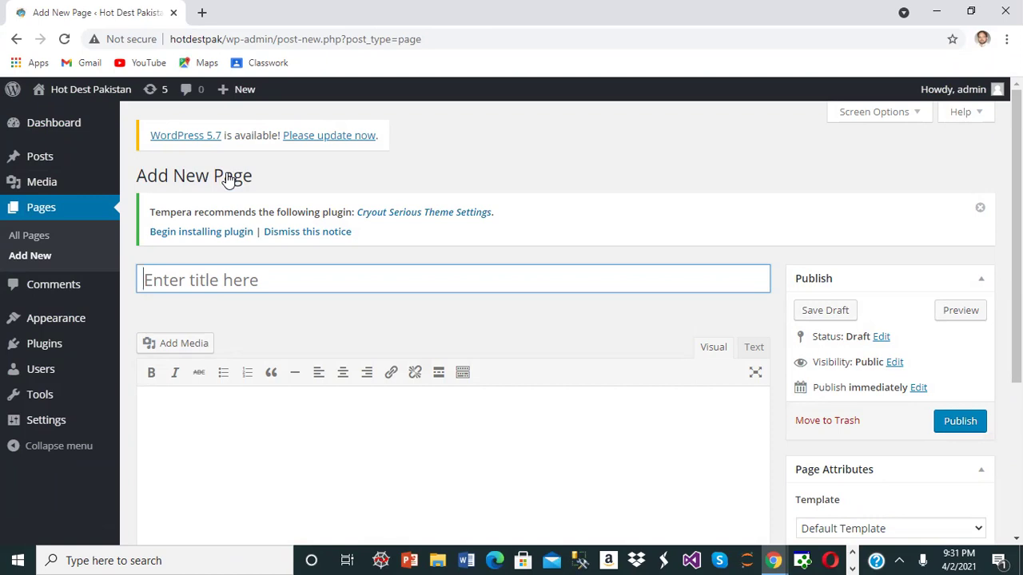
- Open index in C:\TEMPLATE\HTML5 - xHTML - CSS3 Templates\Orion\Boxed
click(439, 558)
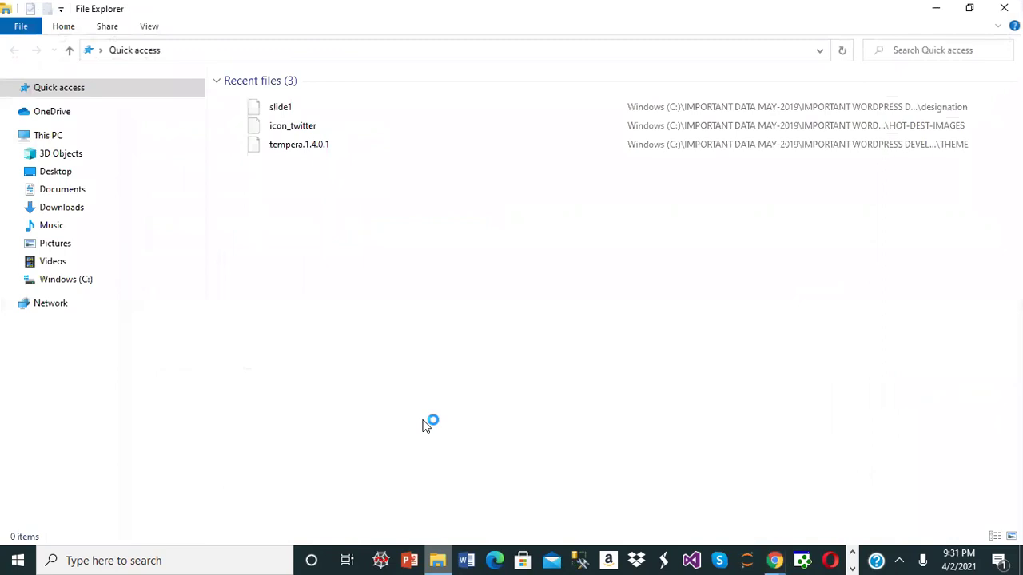
click(46, 281)
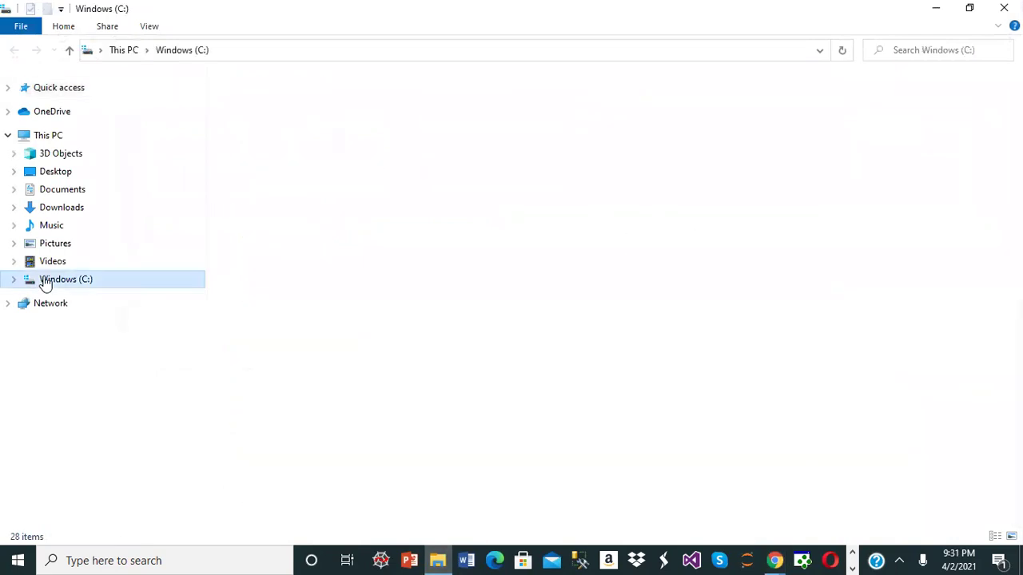
double_click(251, 286)
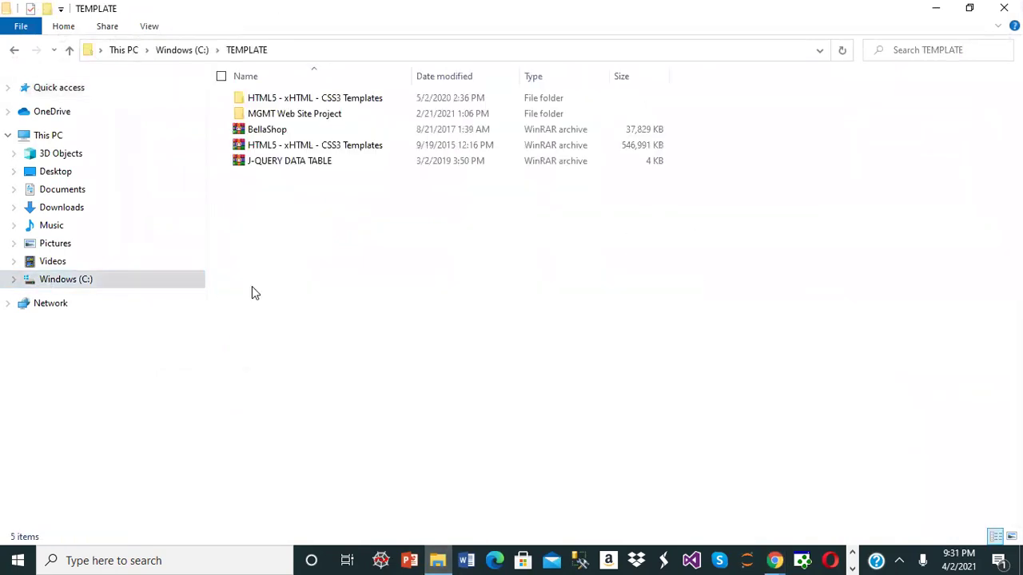
double_click(318, 99)
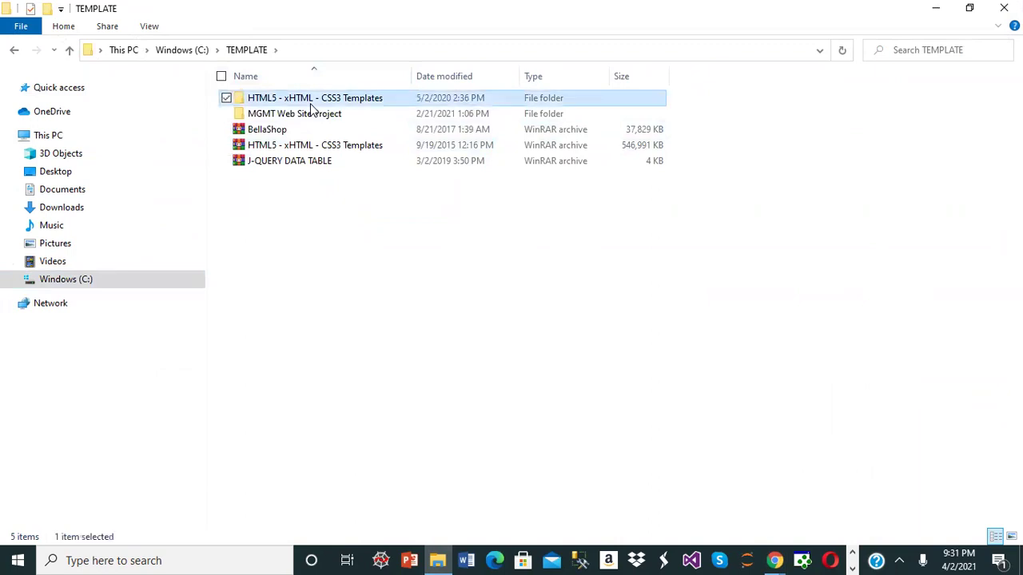
double_click(313, 99)
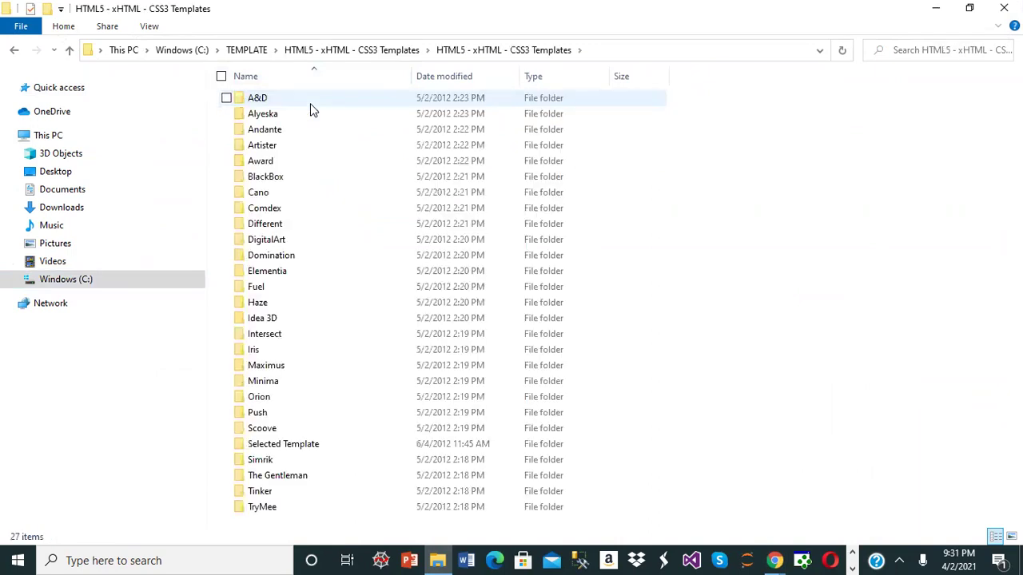
double_click(276, 402)
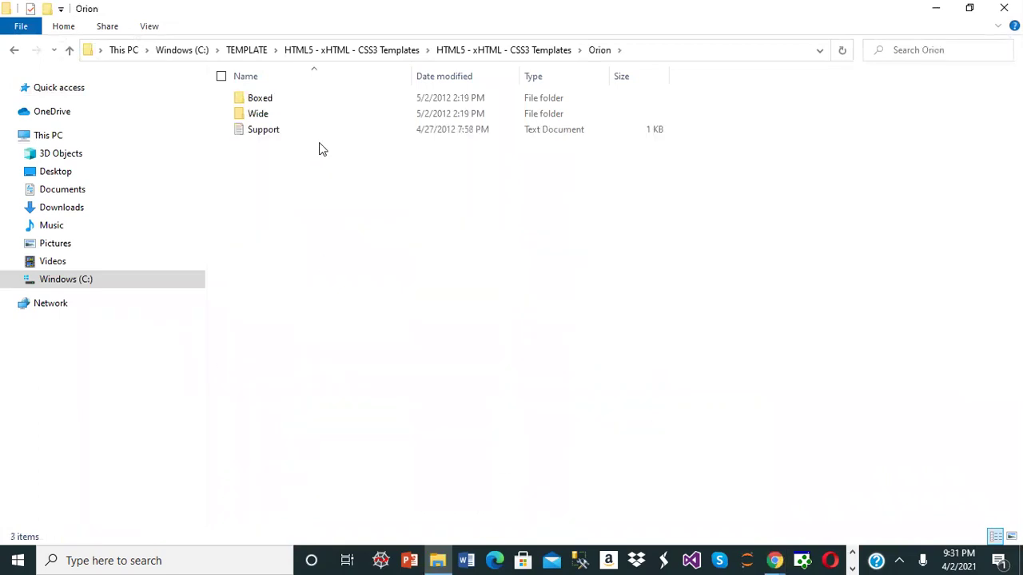
double_click(269, 100)
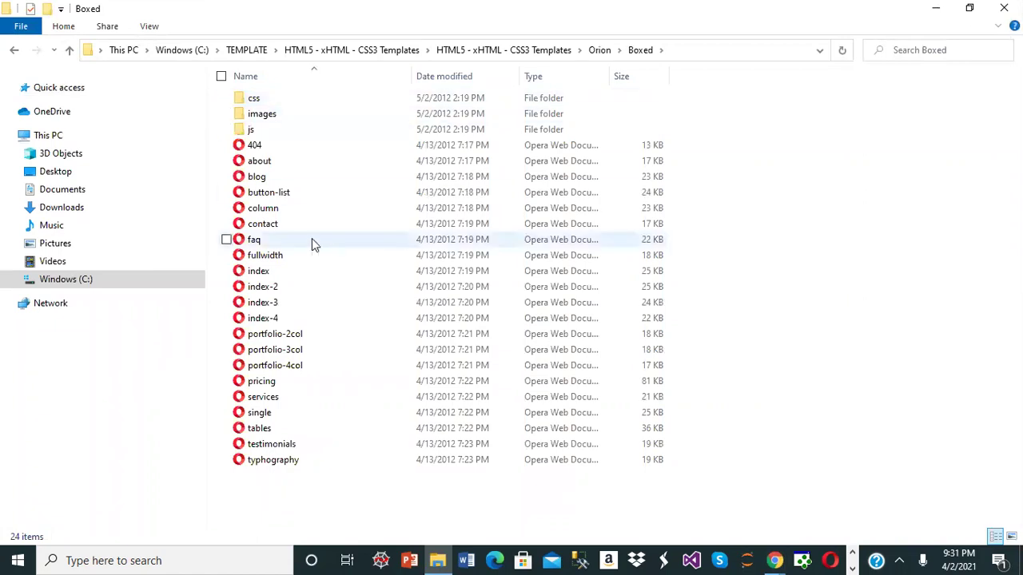
double_click(264, 271)
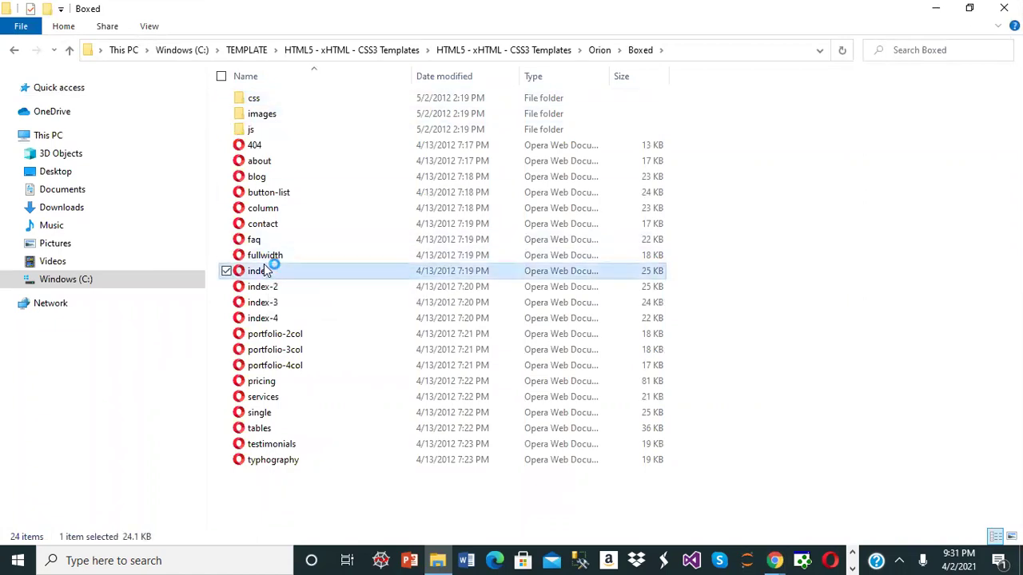